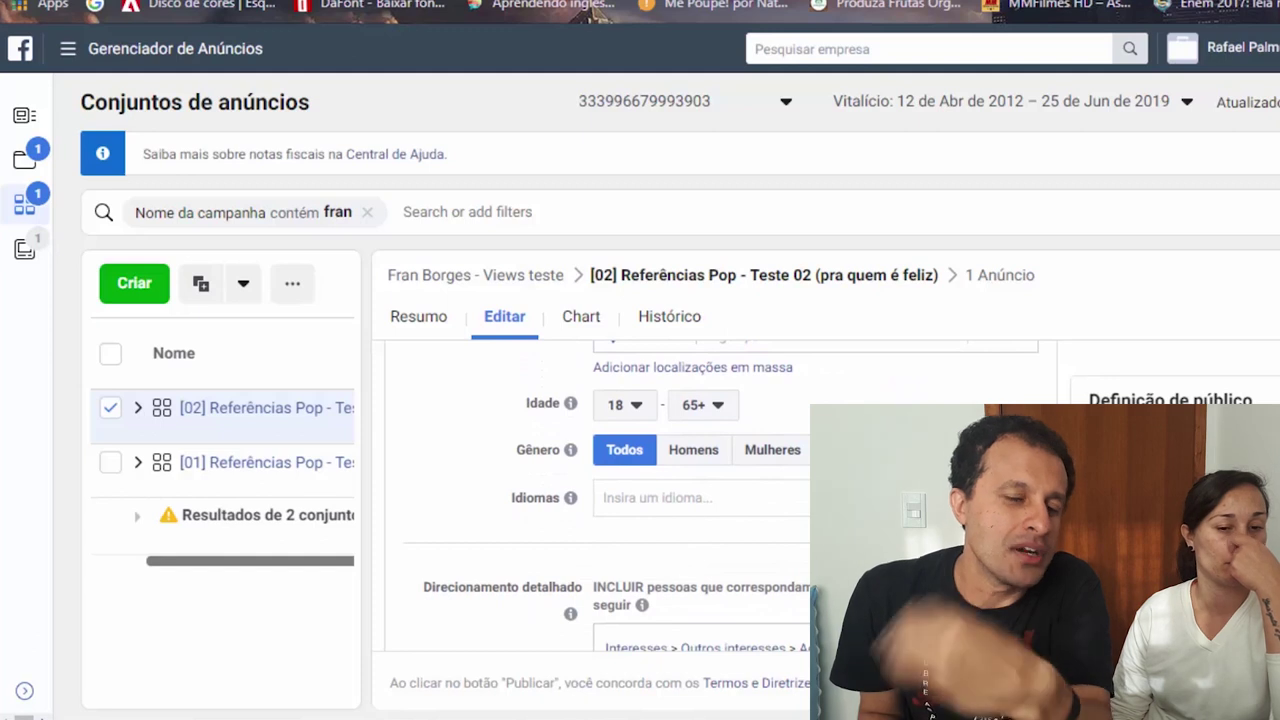
Review the audience settings and detailed targeting interests of the ad set "[02] Referências Pop - Teste 02 (pra quem é feliz)".
scroll(720, 500, "down", 1)
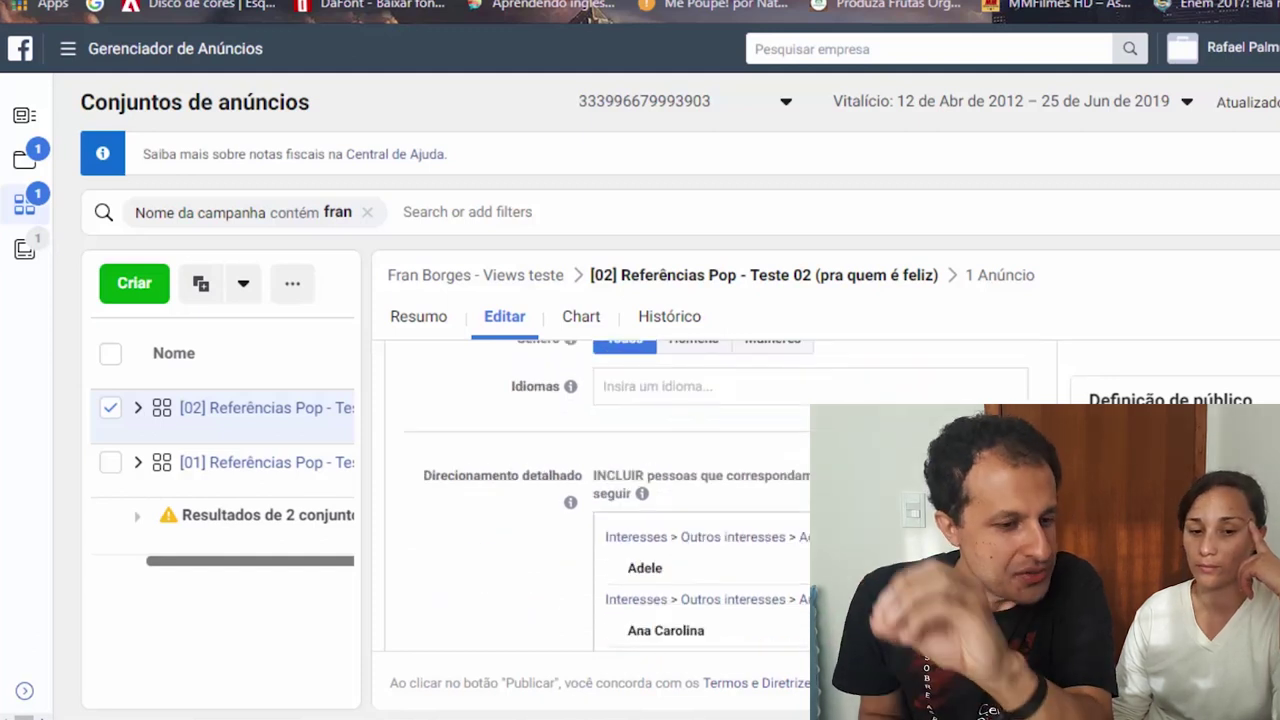
scroll(805, 520, "down", 2)
scroll(805, 520, "down", 1)
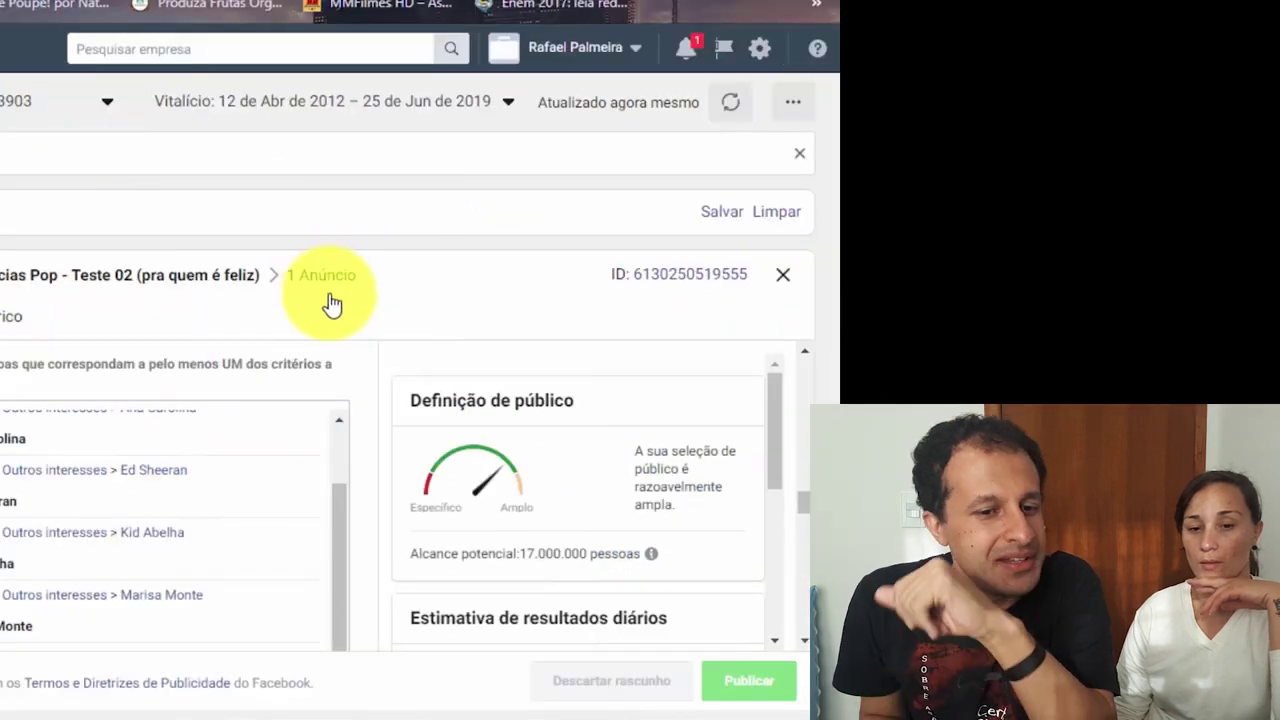
Open the single ad inside this ad set and review its settings and its mobile news feed preview.
left_click(999, 277)
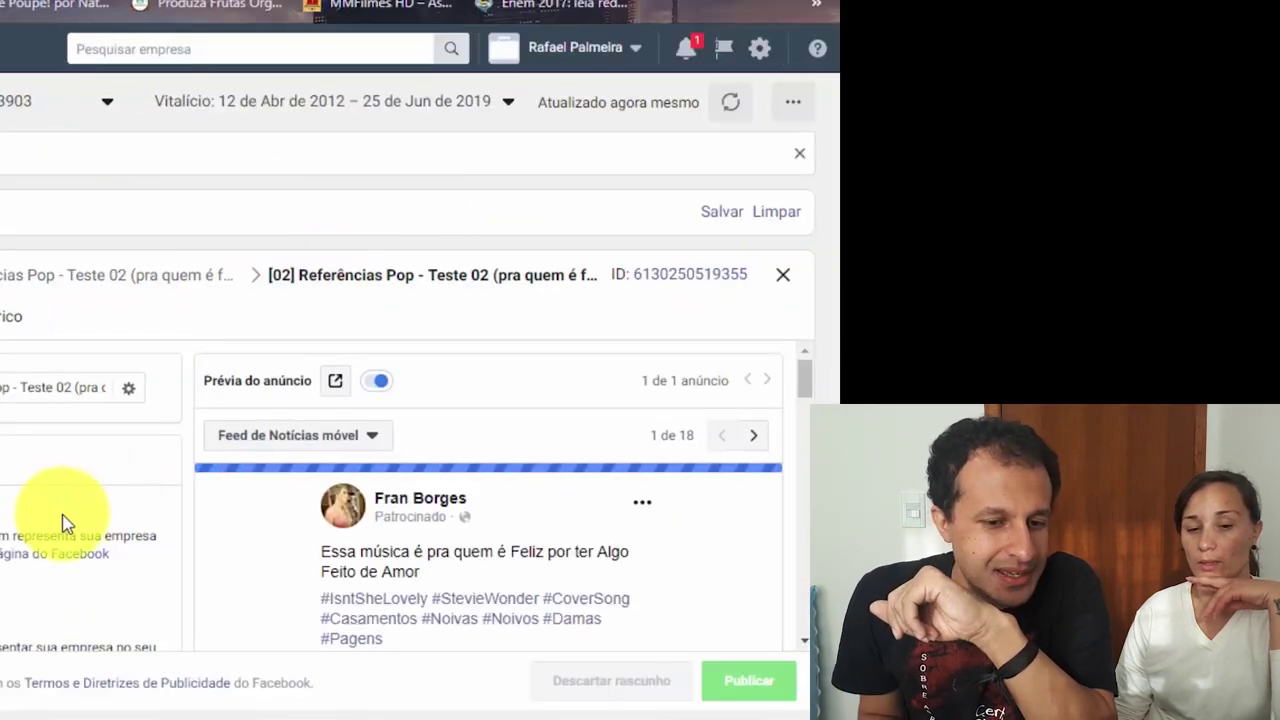
scroll(68, 518, "down", 3)
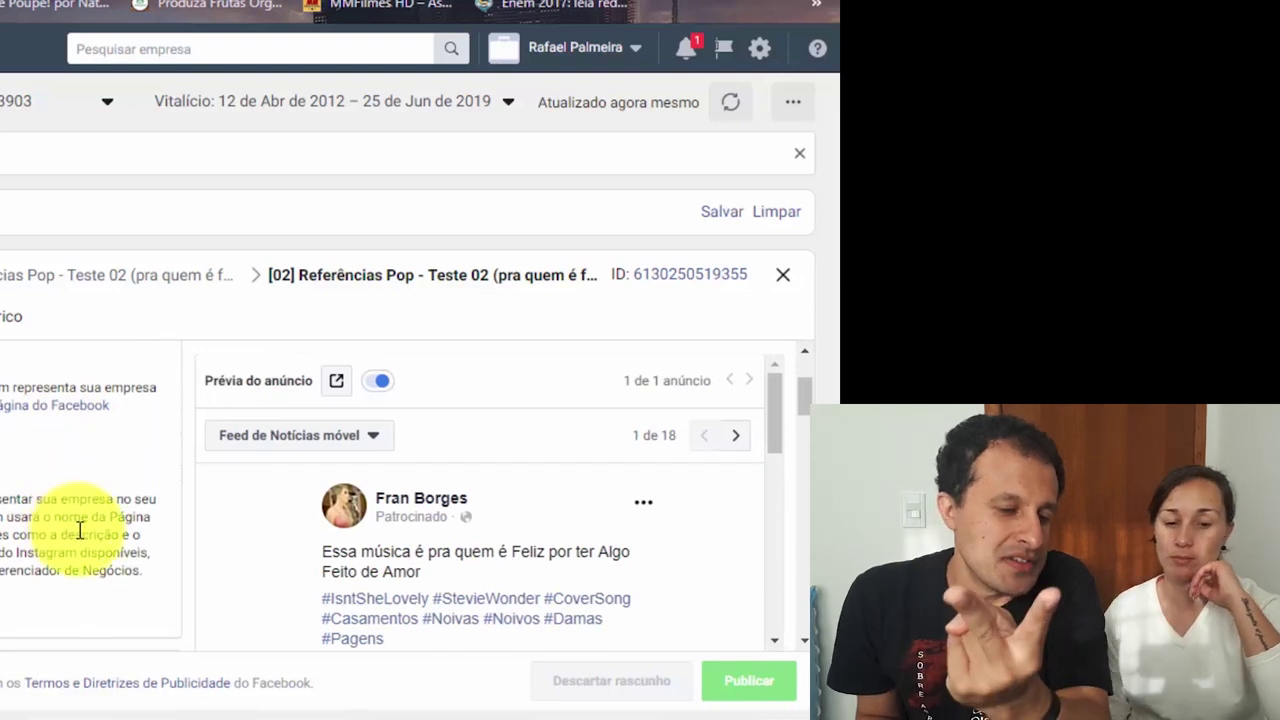
scroll(79, 532, "down", 5)
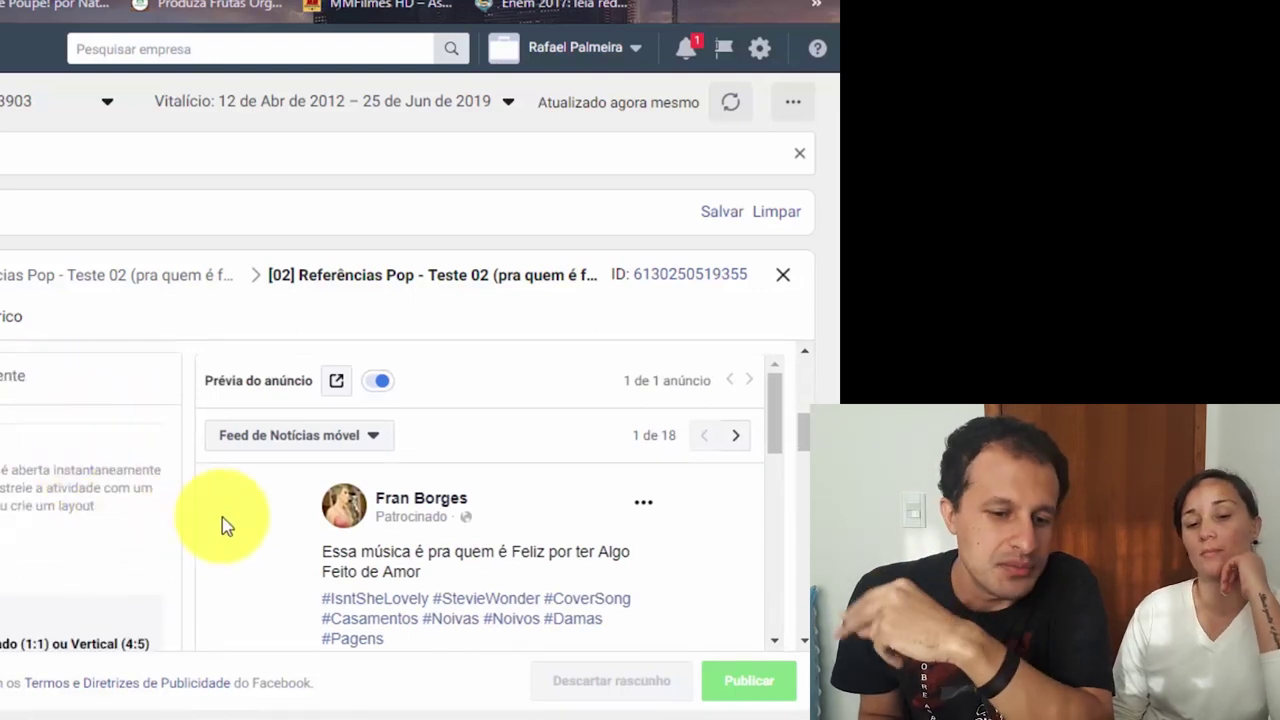
scroll(240, 540, "down", 4)
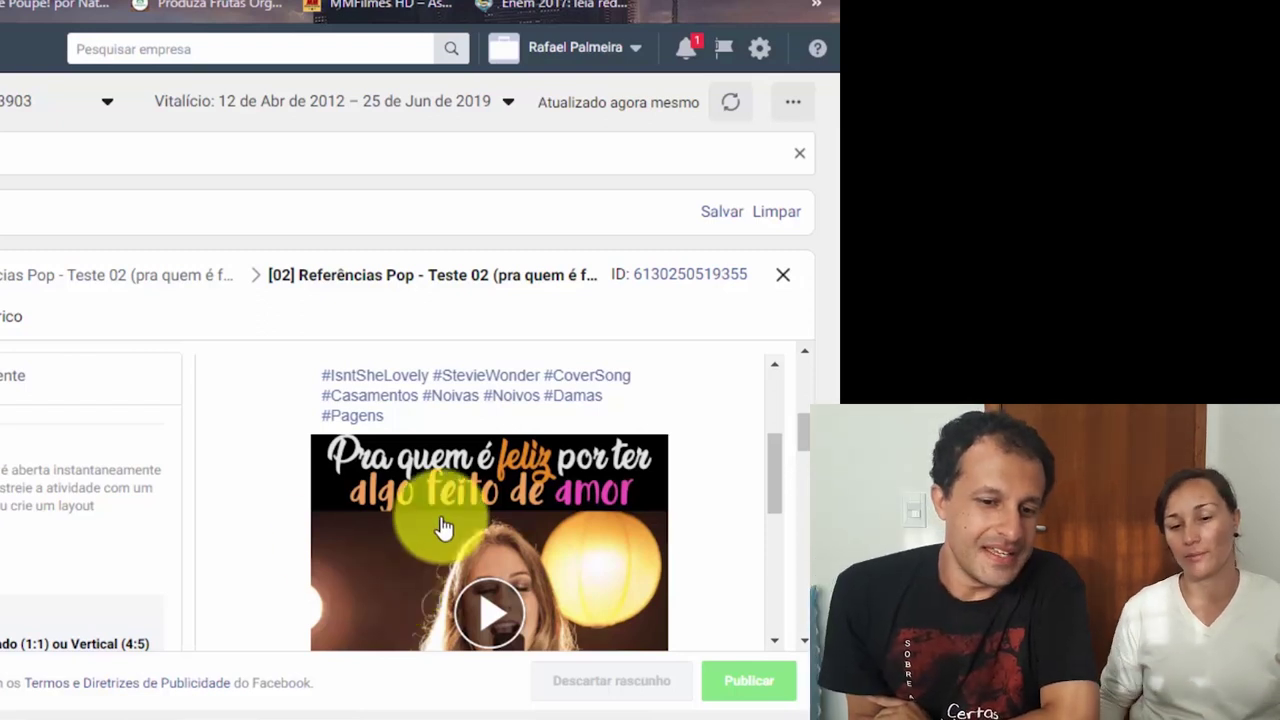
scroll(443, 528, "down", 1)
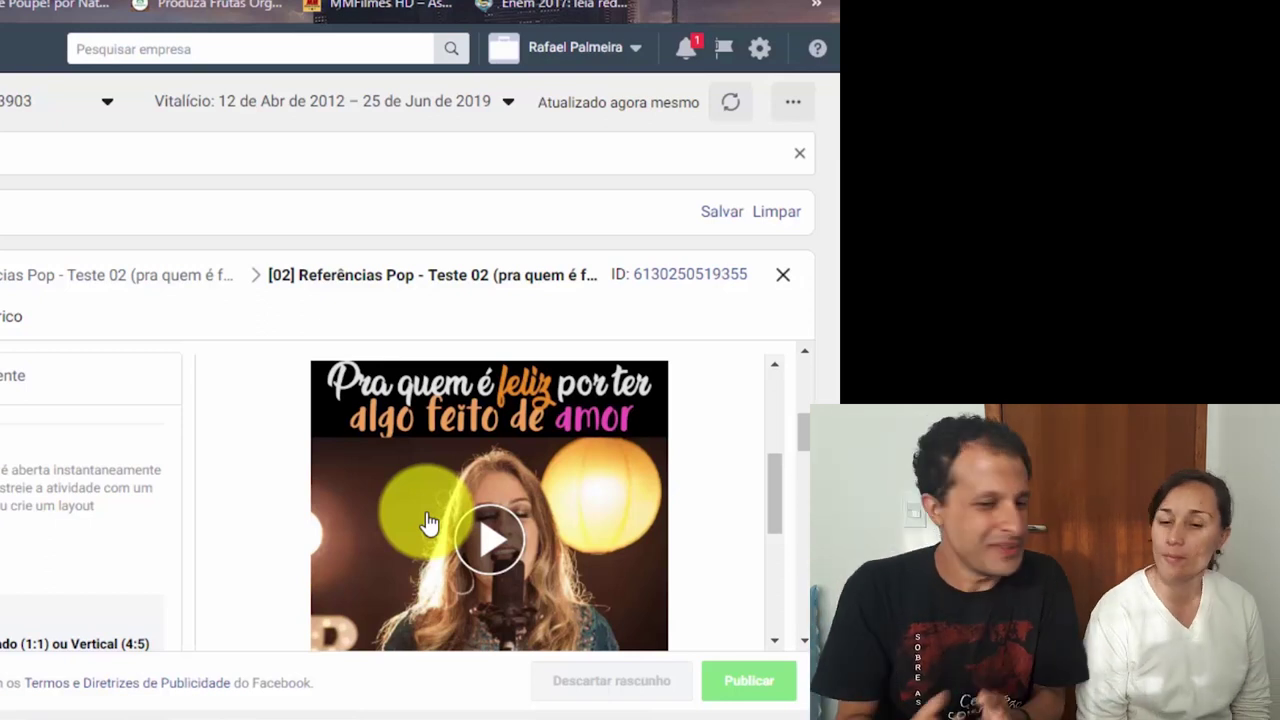
Close the ad editor and switch the results table to the "Envolvimento com o vídeo" columns.
left_click(785, 277)
scroll(119, 583, "right", 5)
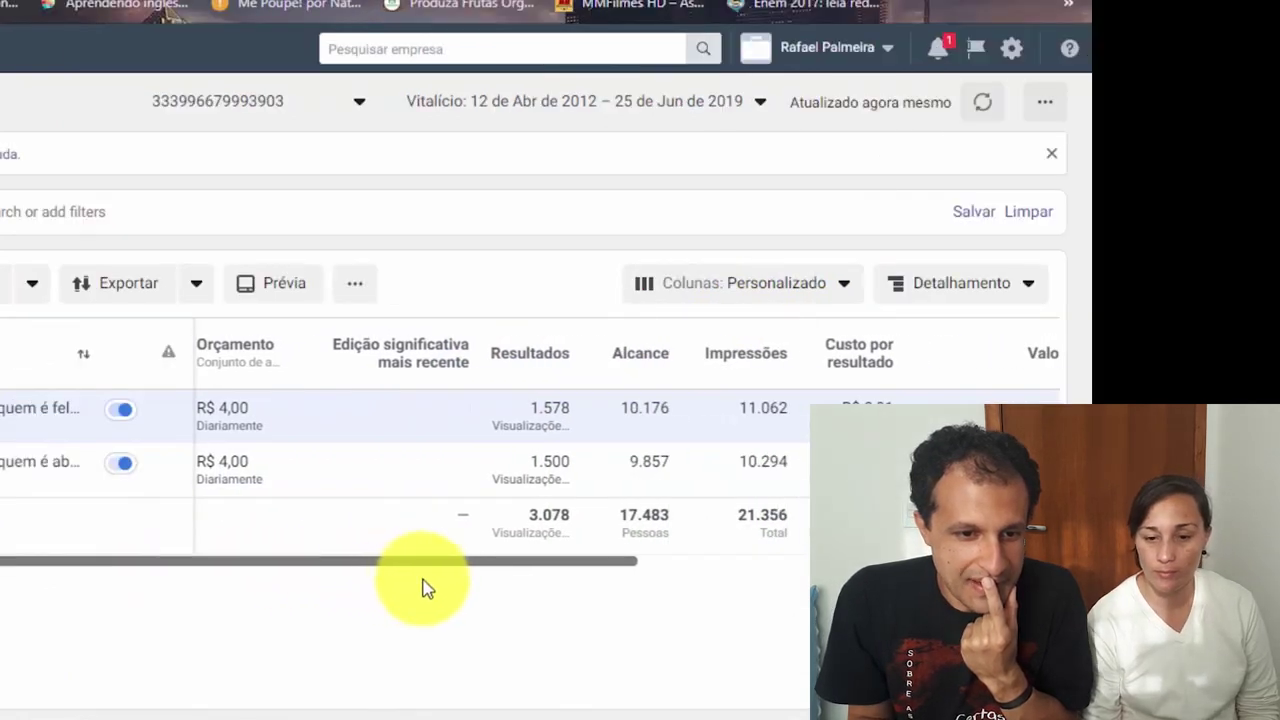
scroll(420, 588, "right", 2)
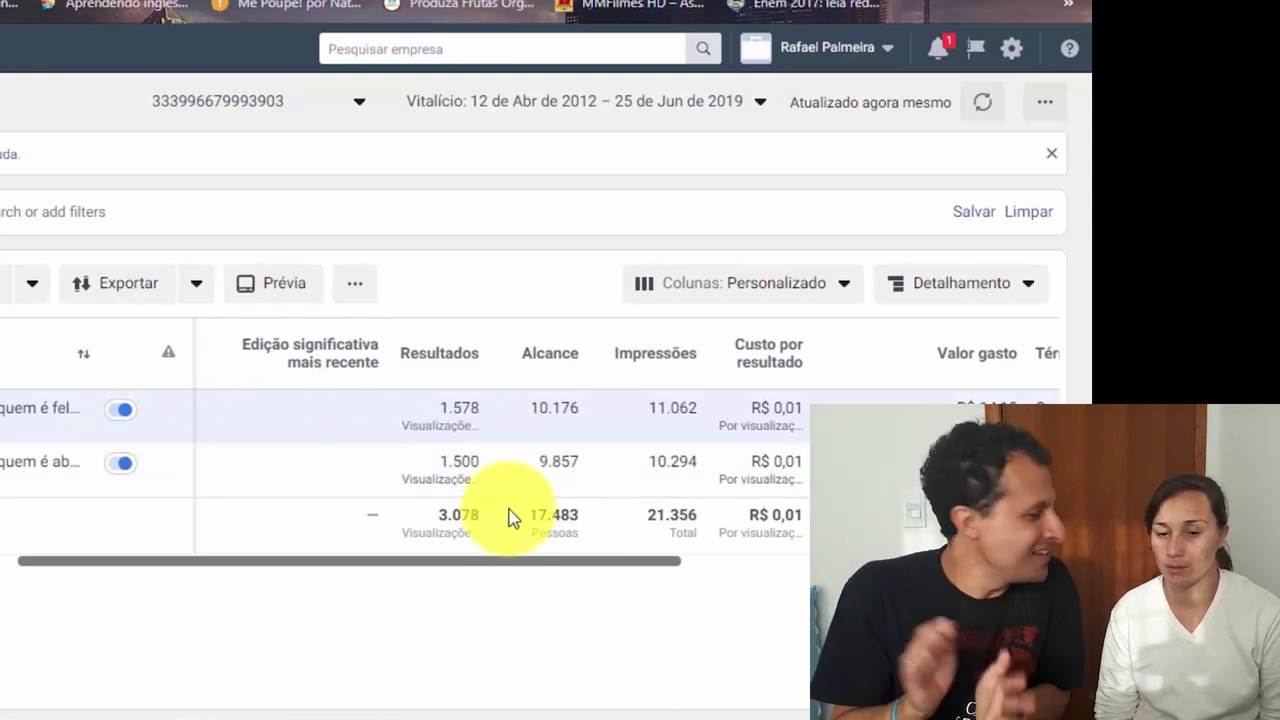
left_click(780, 283)
left_click(845, 428)
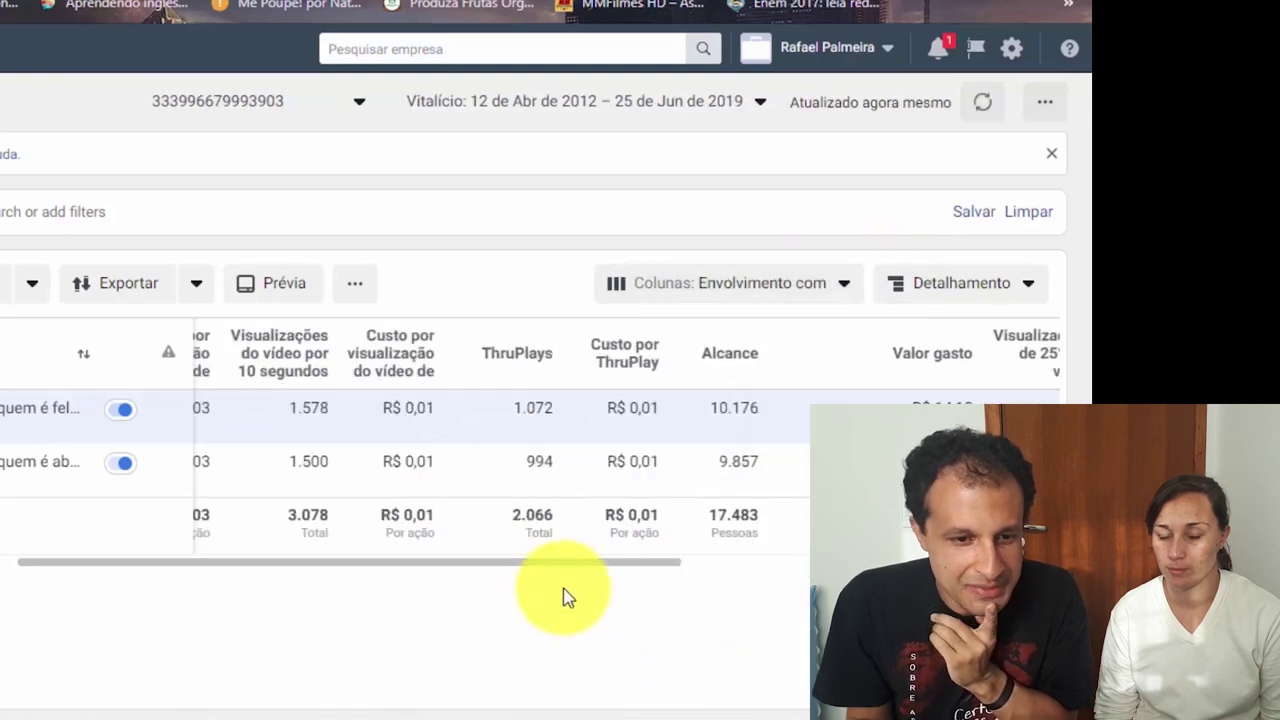
Compare the two ads' impressions, video views, cost per view, ThruPlays, reach and amount spent across the video engagement columns.
left_click_drag(571, 563, 230, 543)
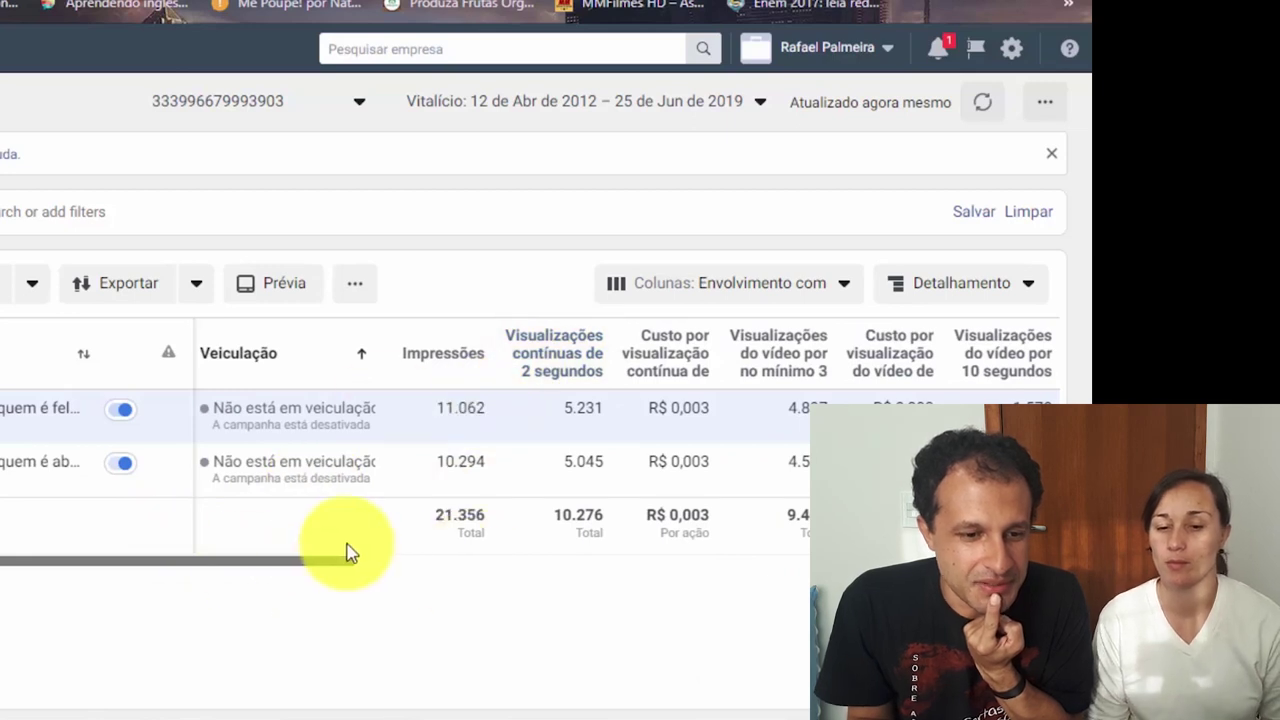
left_click_drag(336, 573, 668, 600)
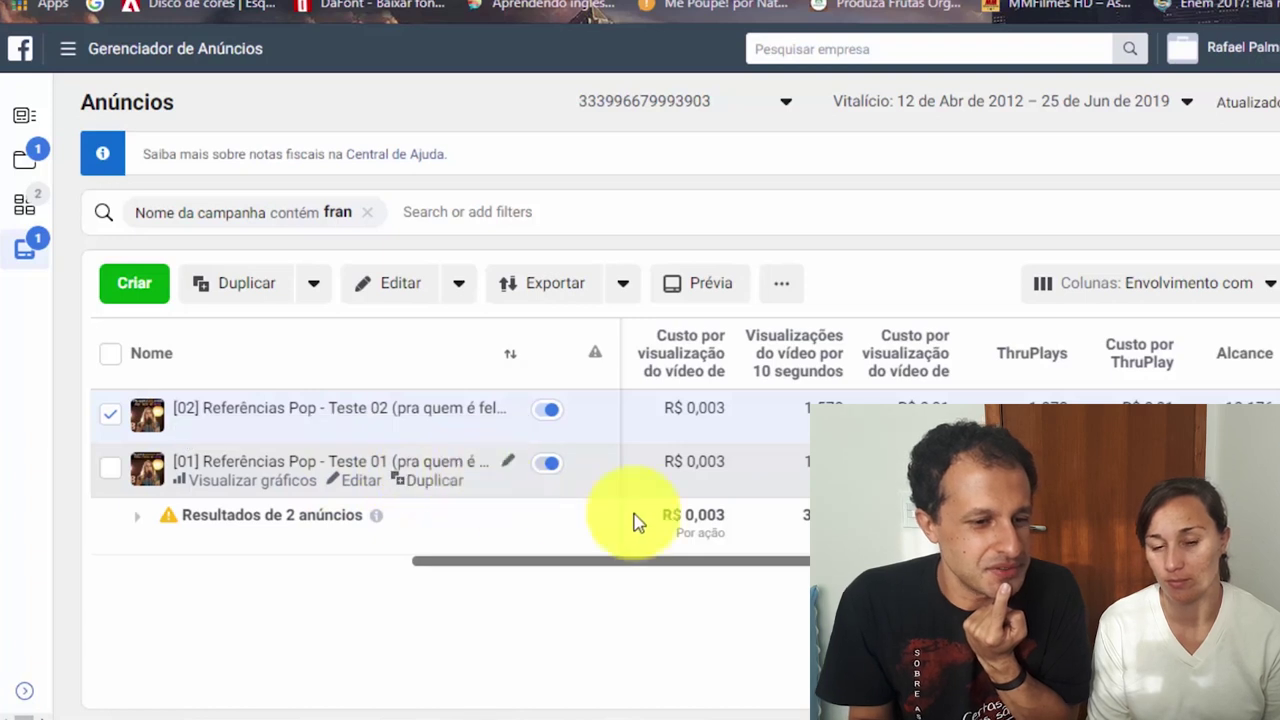
scroll(1054, 586, "right", 3)
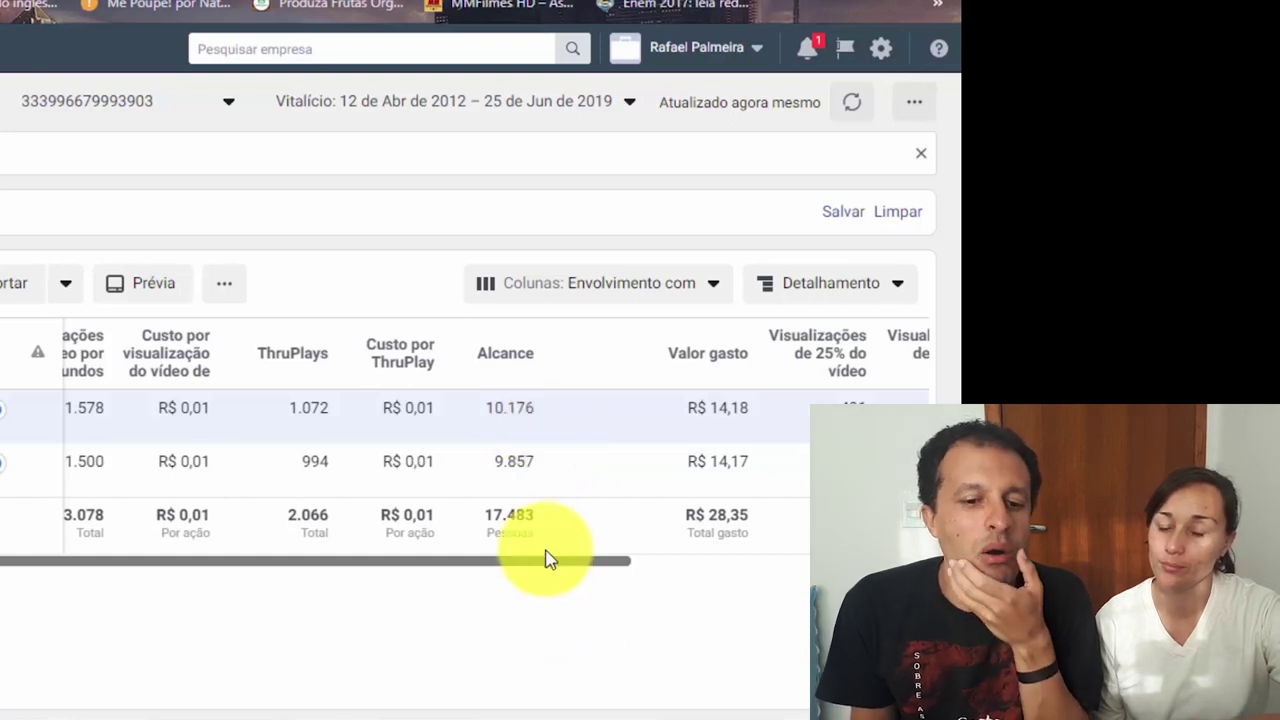
mouse_move(568, 570)
left_mouse_down()
mouse_move(523, 562)
mouse_move(574, 565)
left_mouse_up()
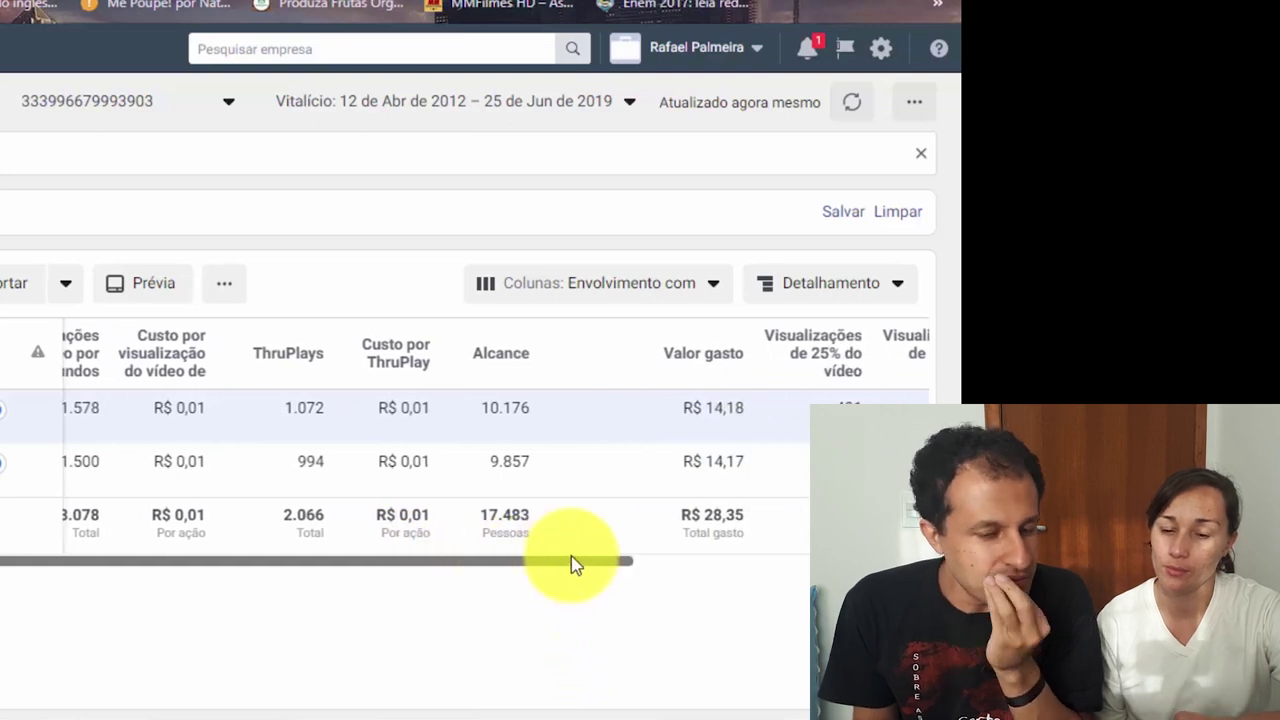
left_click_drag(575, 565, 597, 560)
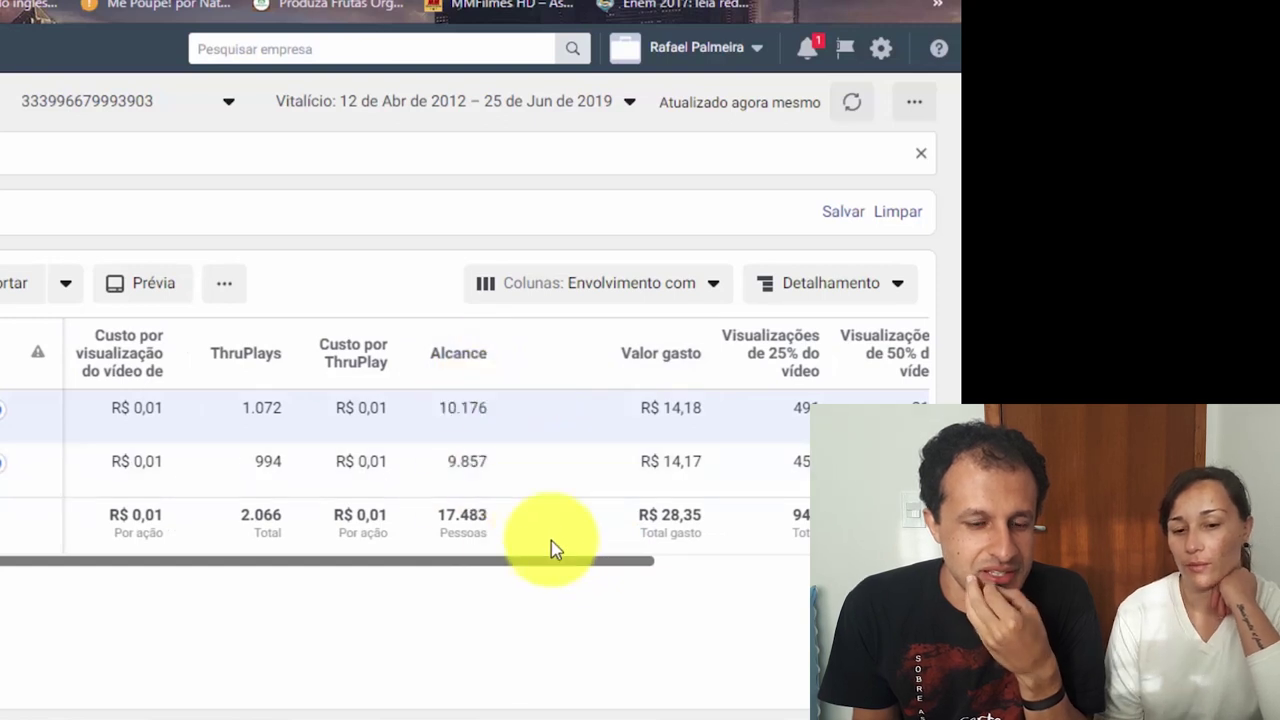
scroll(577, 571, "left", 1)
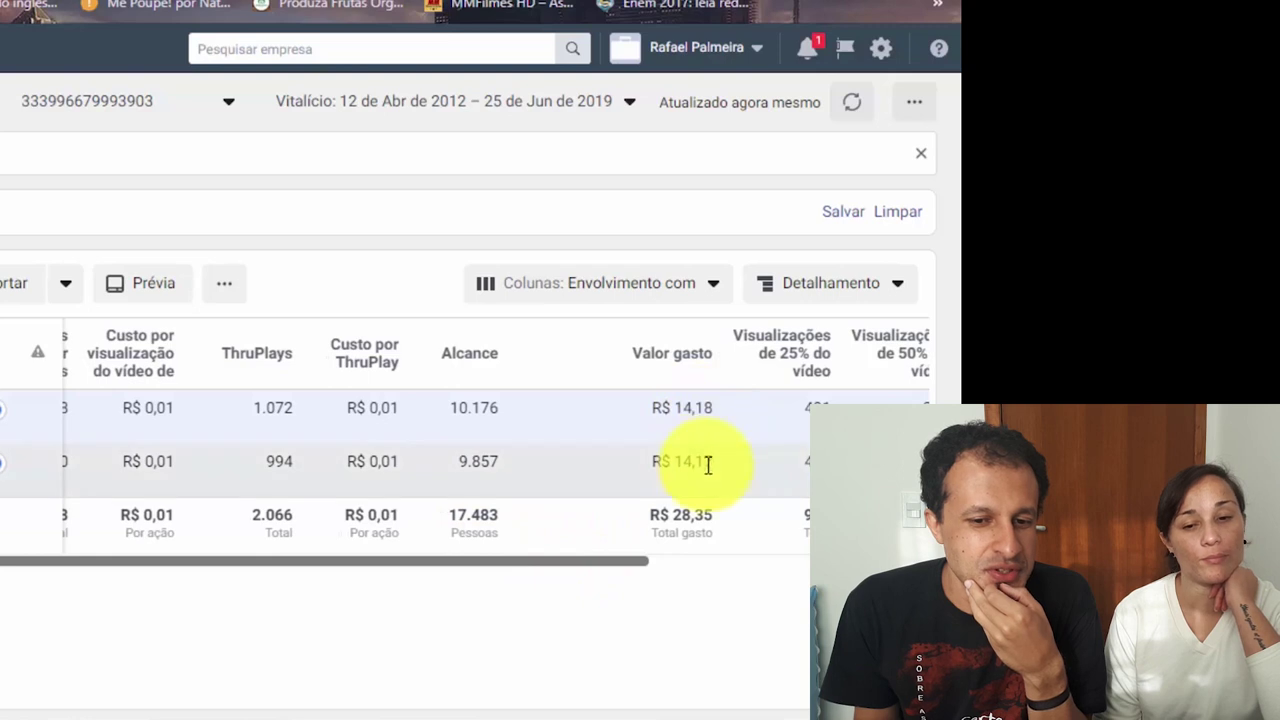
left_click_drag(580, 562, 287, 557)
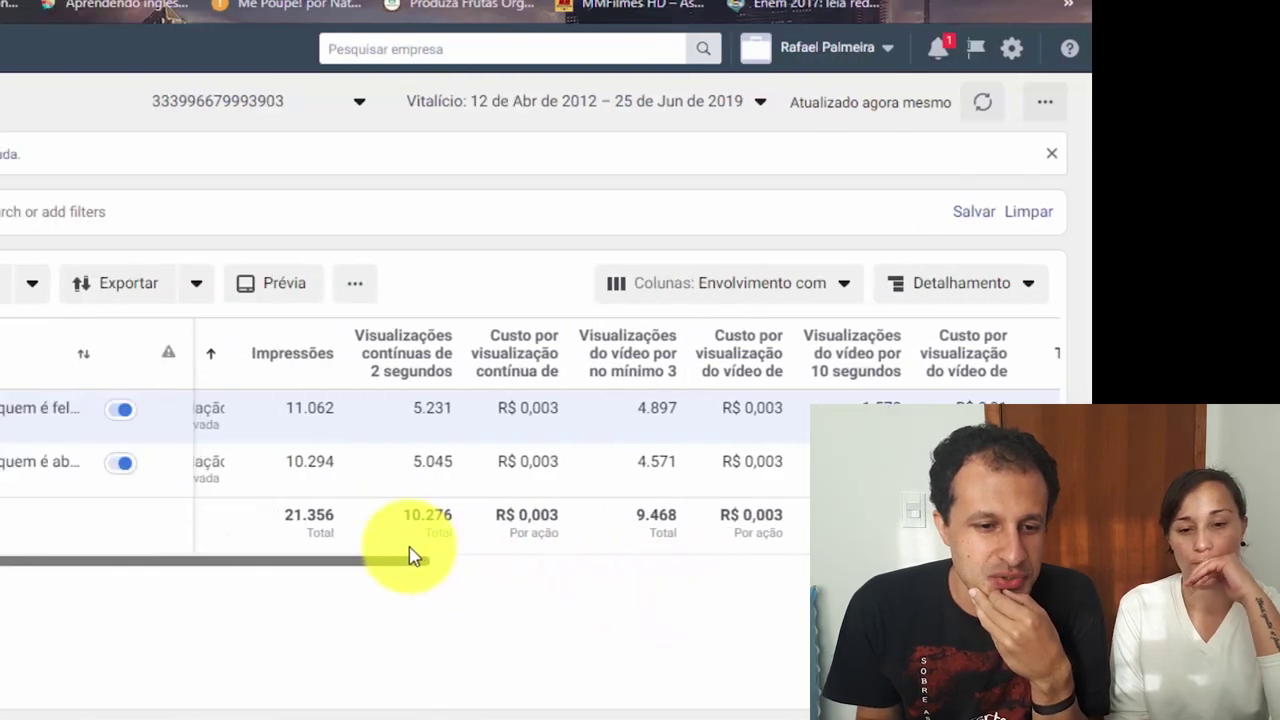
left_click_drag(418, 556, 408, 554)
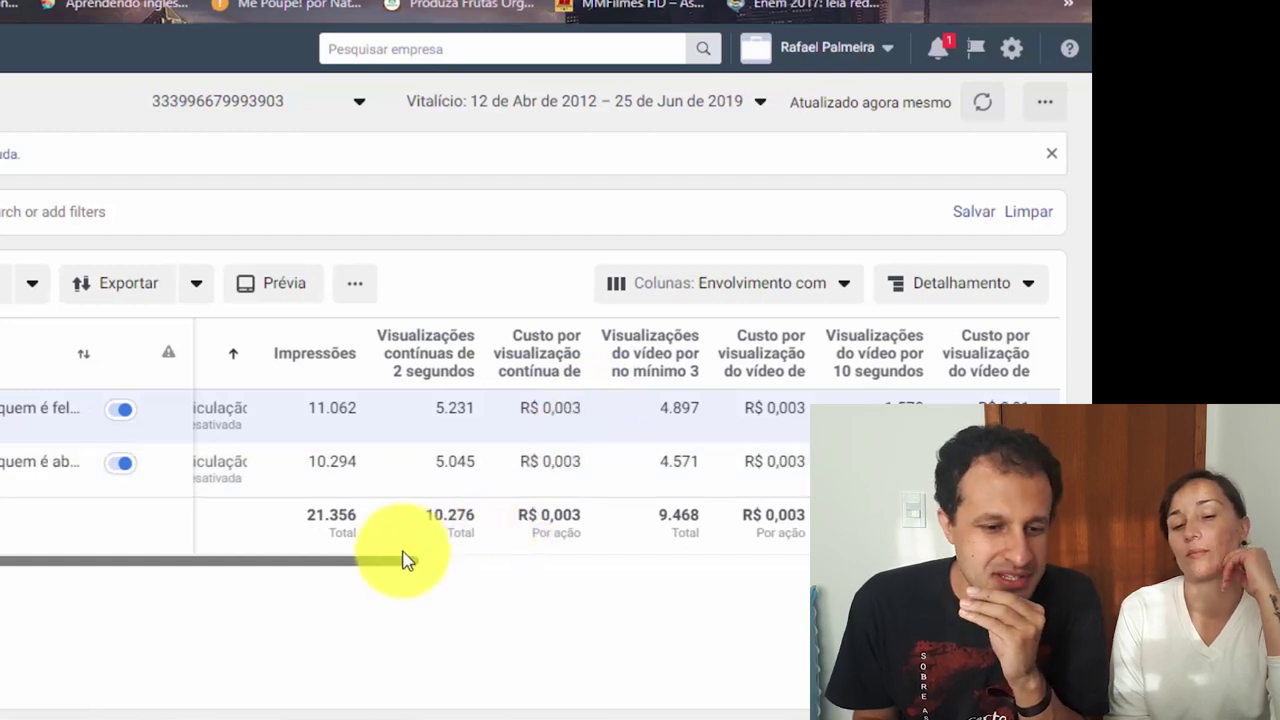
Calculate the cost per continuous 2-second view for the Teste 02 ad by dividing 14,18 by 5231 in the calculator.
left_click(470, 708)
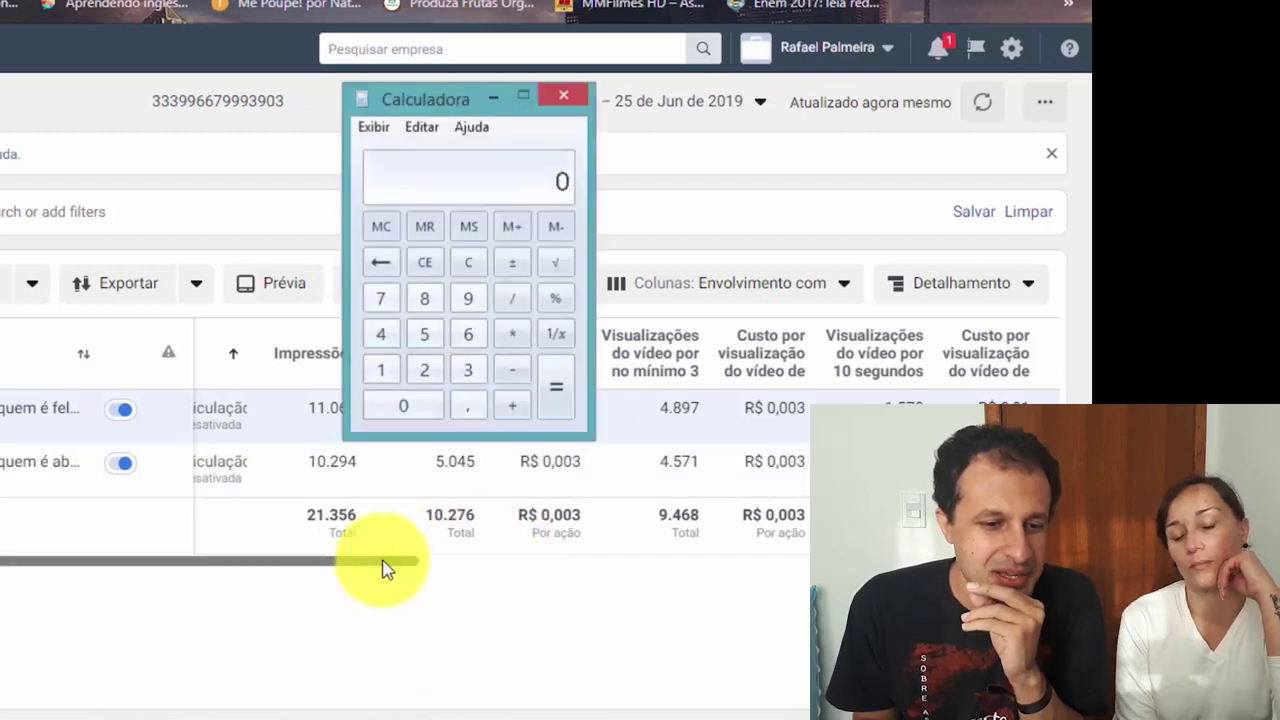
left_click_drag(465, 100, 160, 36)
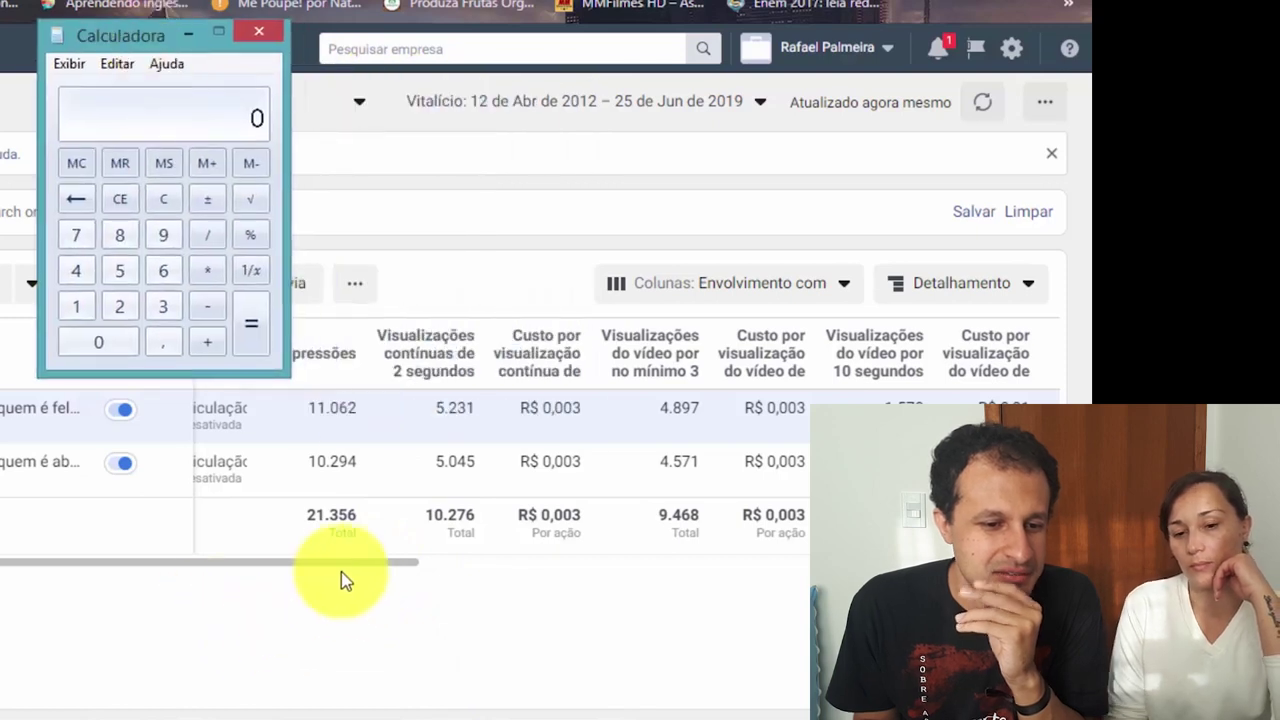
left_click_drag(394, 563, 668, 589)
left_click(445, 718)
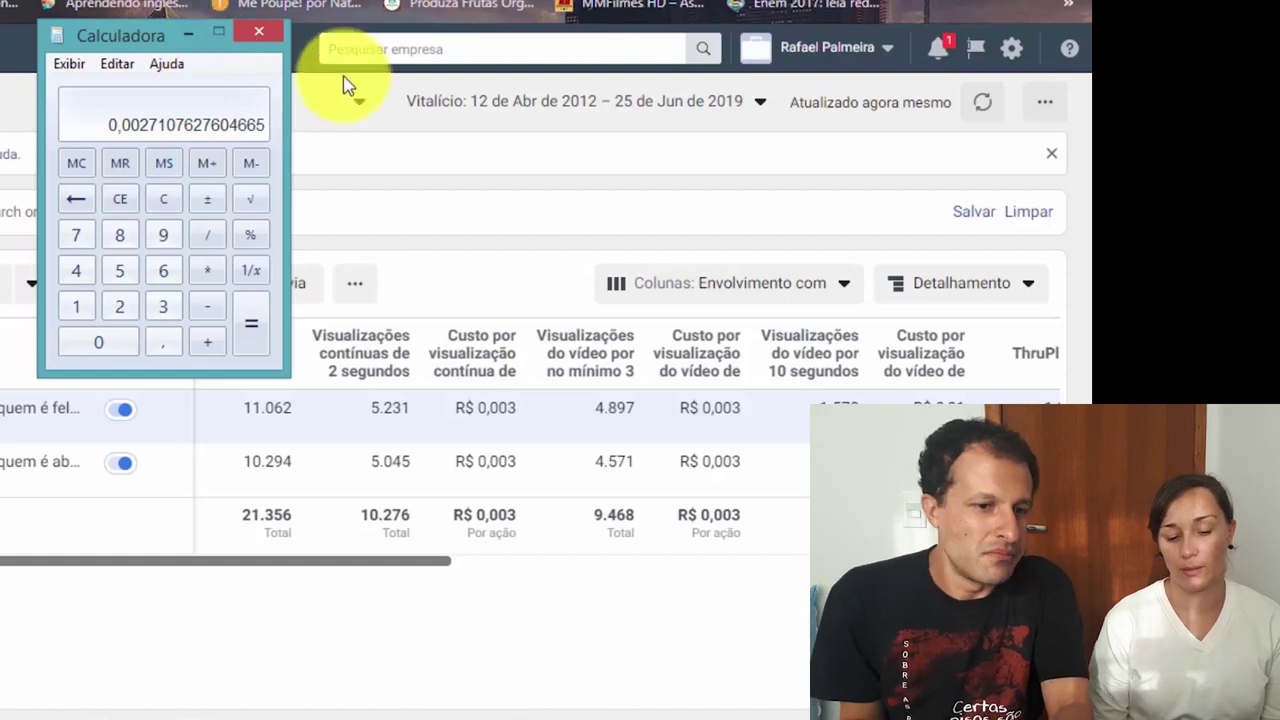
left_click(416, 559)
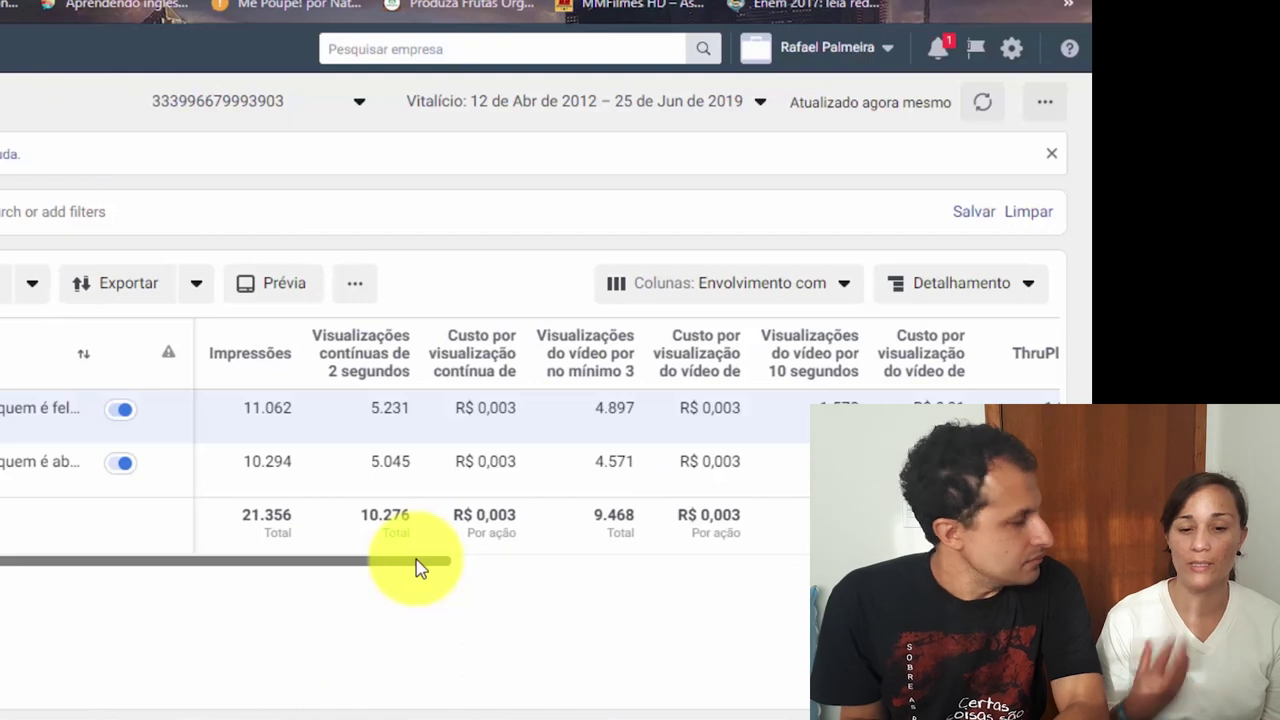
left_click_drag(416, 562, 350, 550)
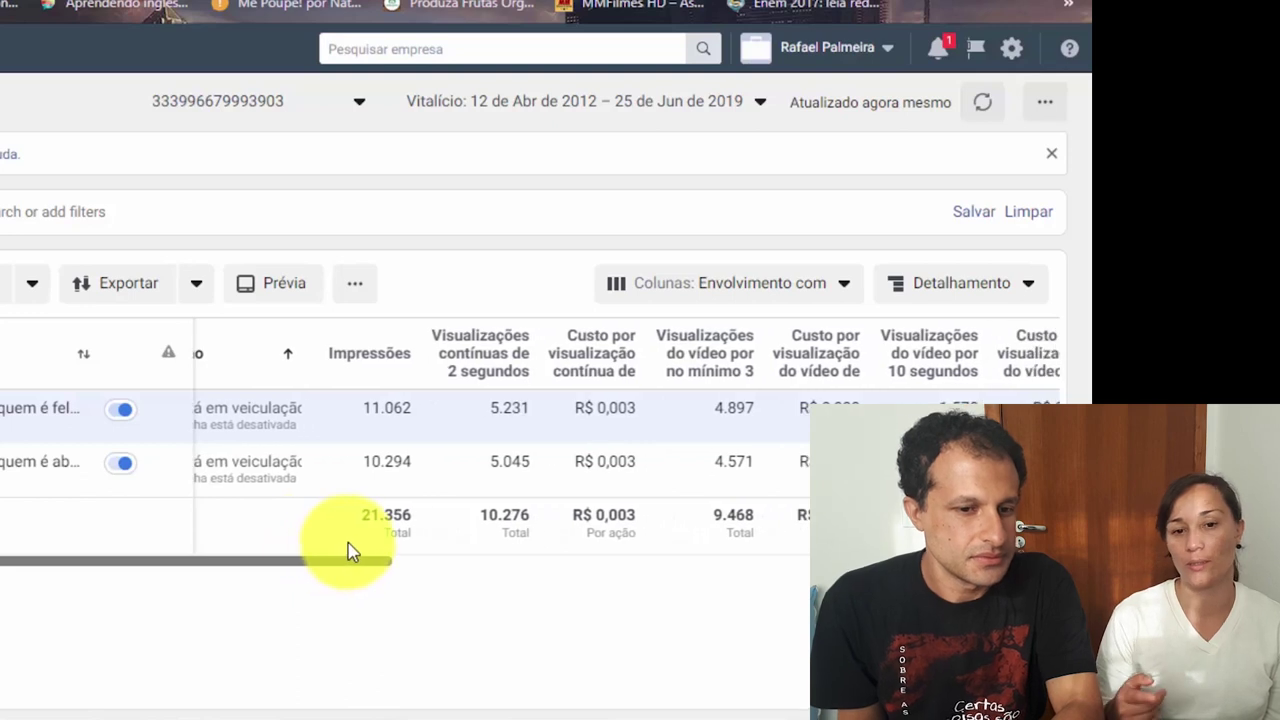
Calculate the cost per continuous 2-second view for the Teste 01 ad by dividing 14,17 by 5045, and minimize the calculator.
left_click(435, 708)
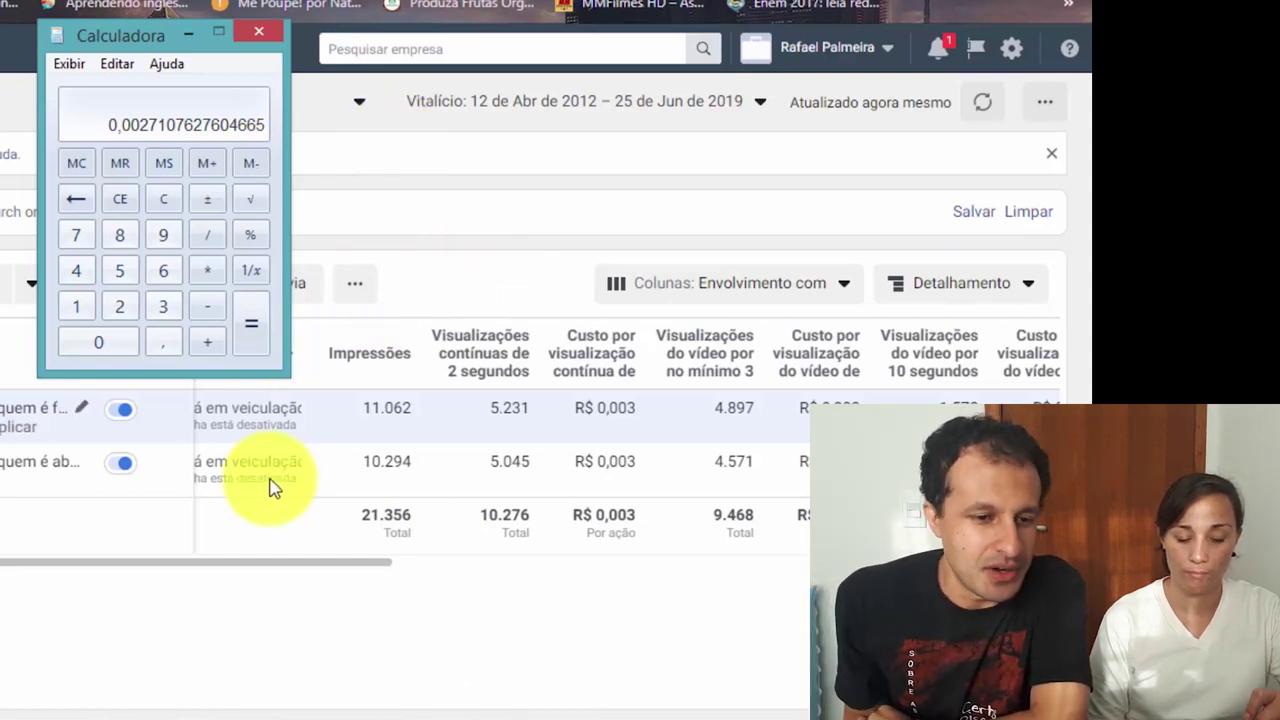
left_click(361, 567)
left_click_drag(361, 567, 723, 591)
type("045")
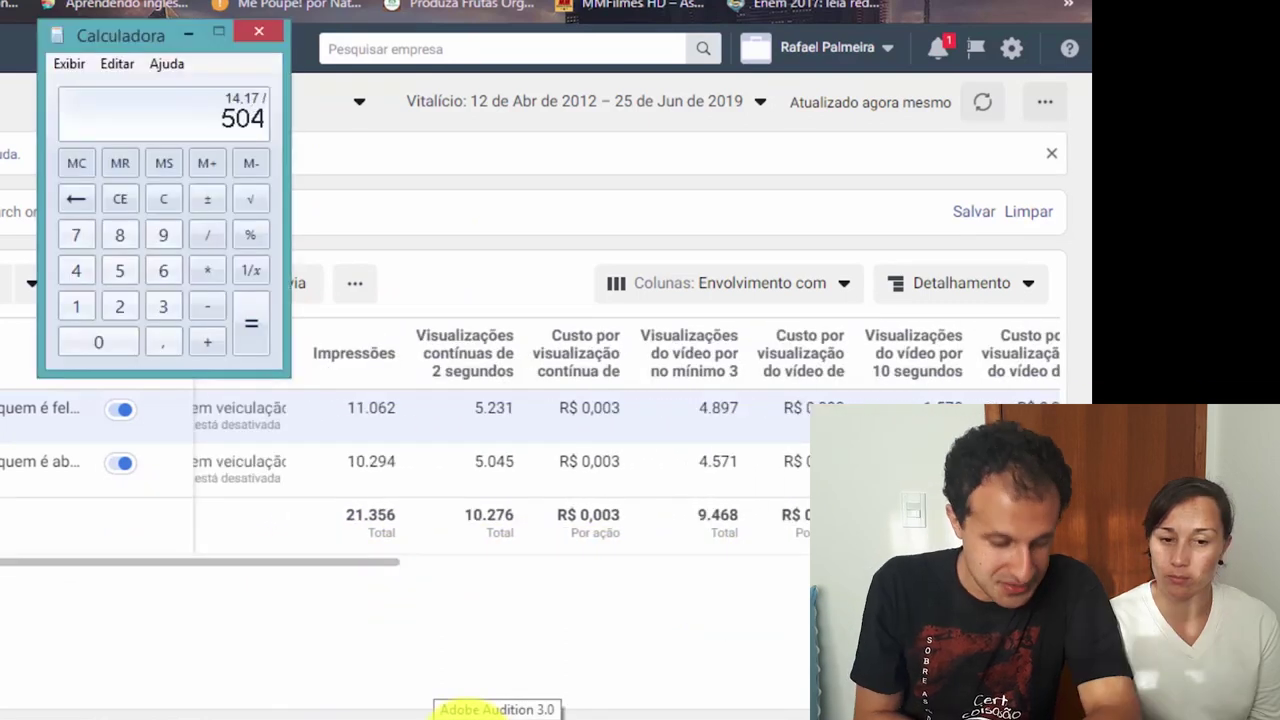
key("Return")
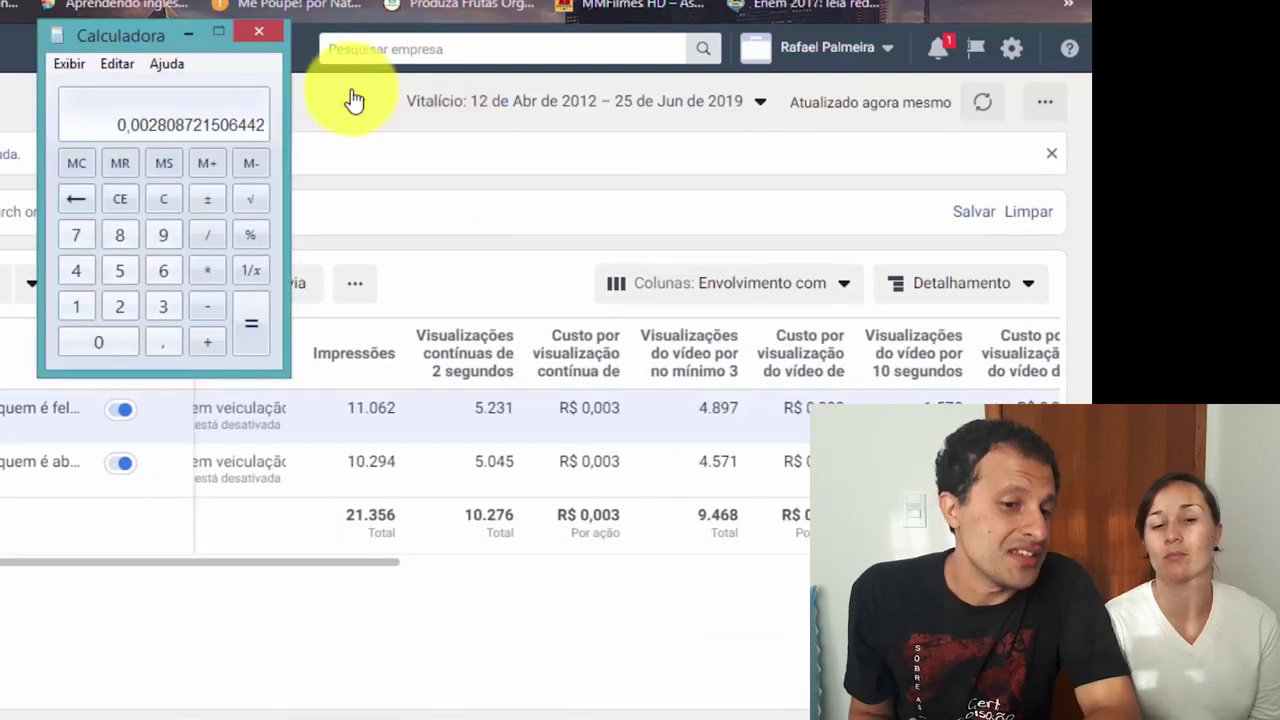
left_click(190, 34)
Compare both ads' amount spent and their 25%, 50%, 75%, 95% and 100% video view columns.
left_click_drag(351, 562, 850, 566)
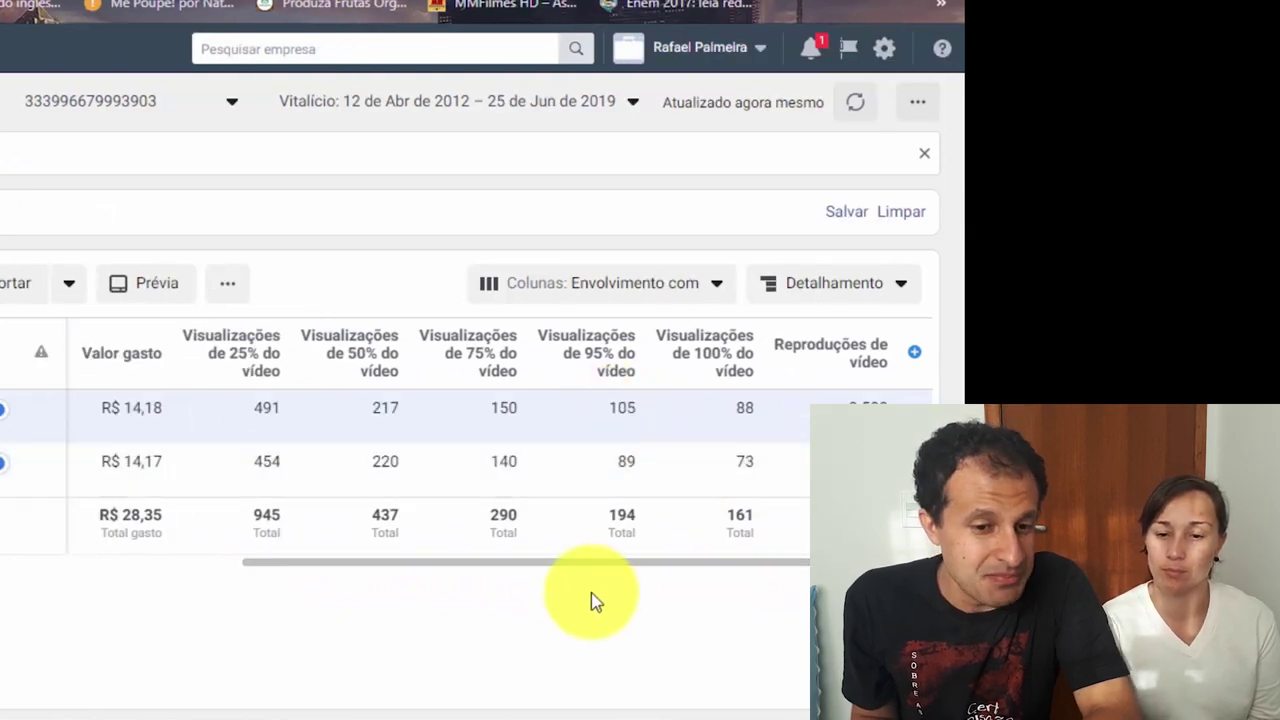
left_click_drag(560, 566, 523, 560)
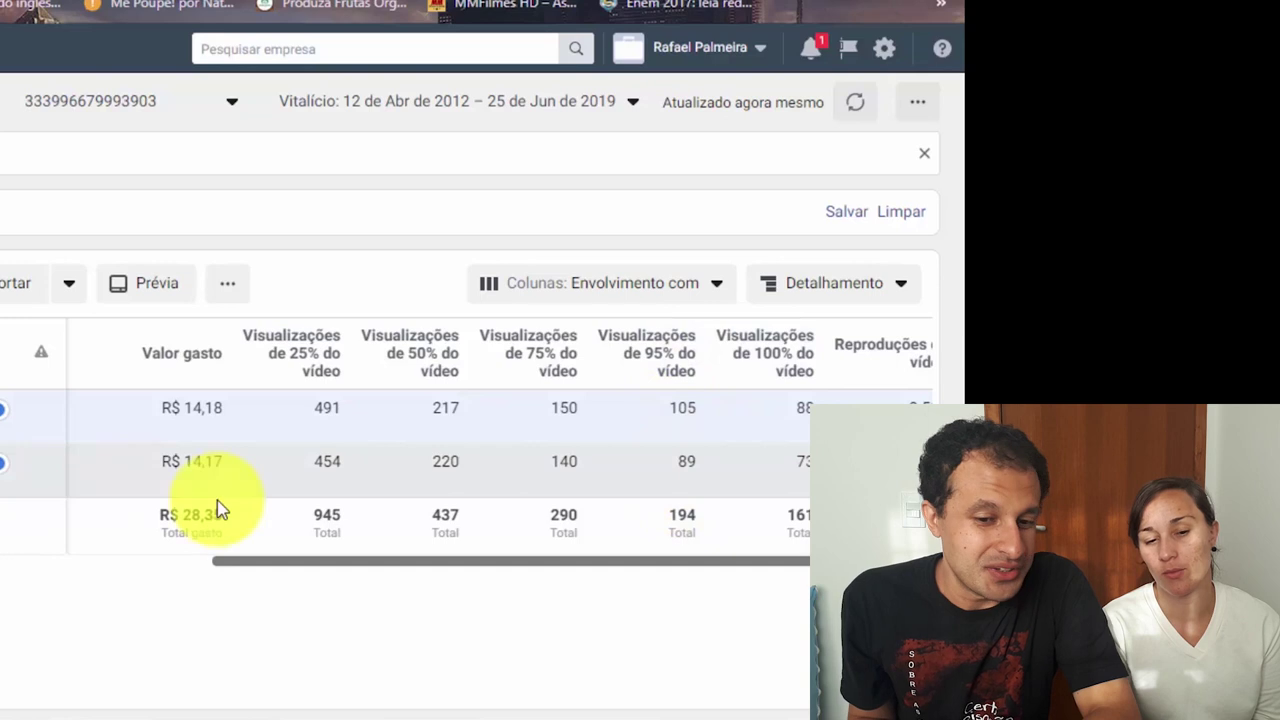
scroll(672, 568, "left", 1)
scroll(672, 568, "right", 2)
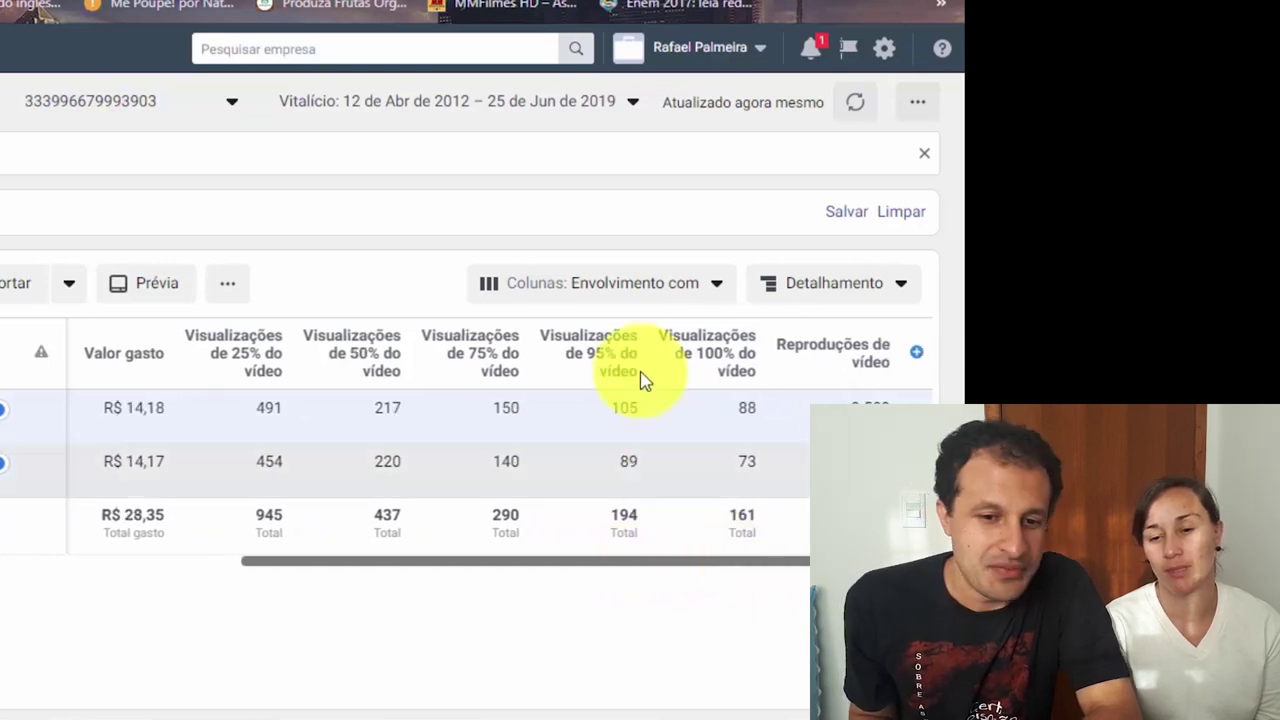
Switch the results table to the "Envolvimento" columns and compare both ads' reactions, comments, saves and shares.
left_click(663, 289)
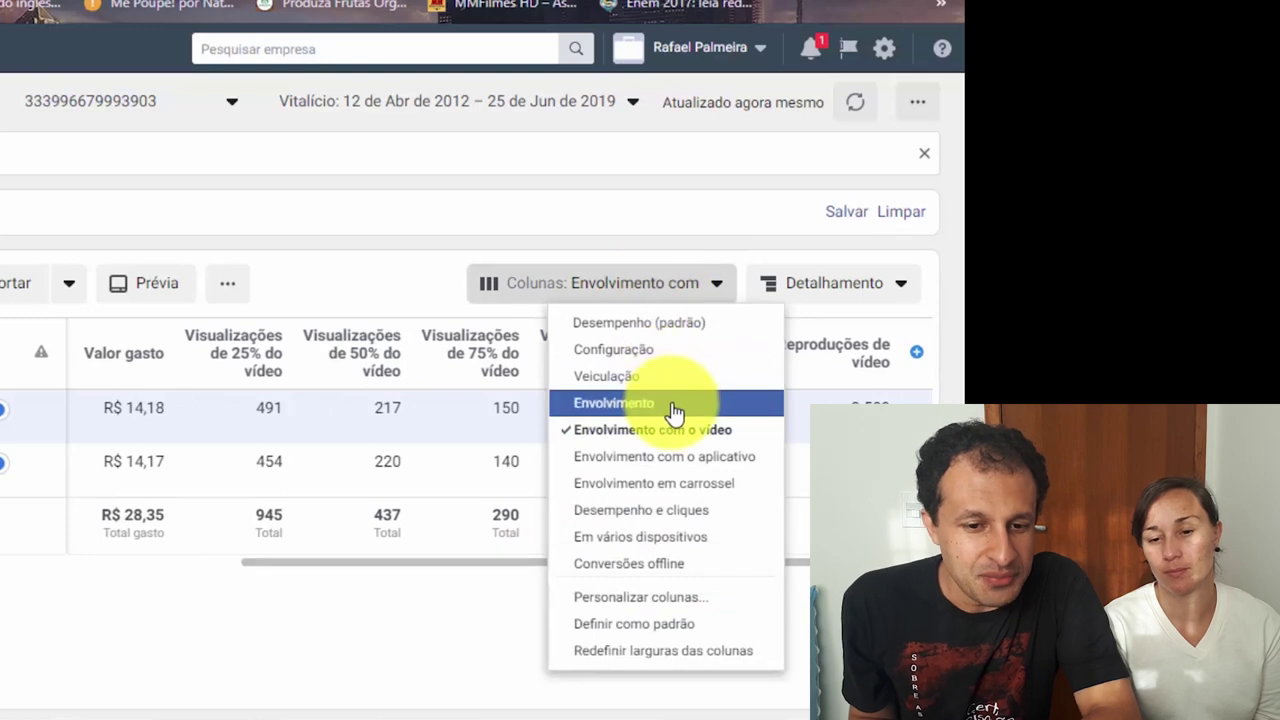
left_click(675, 408)
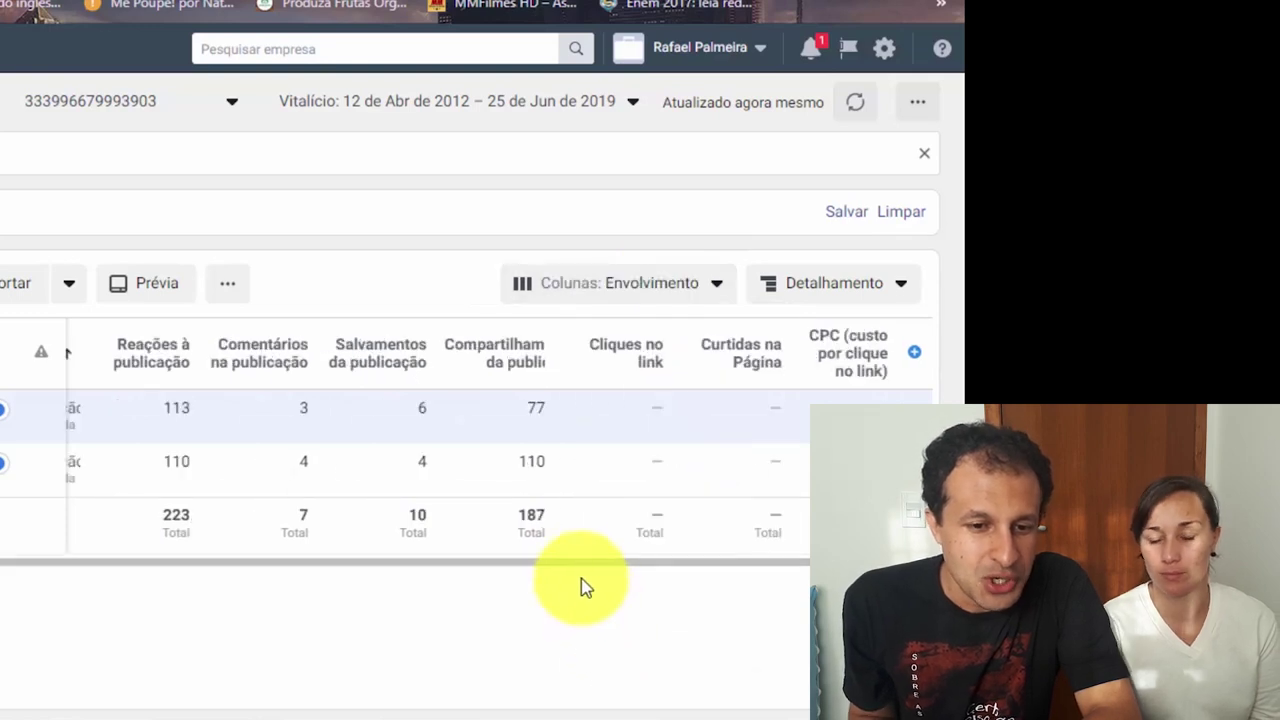
left_click_drag(617, 569, 537, 451)
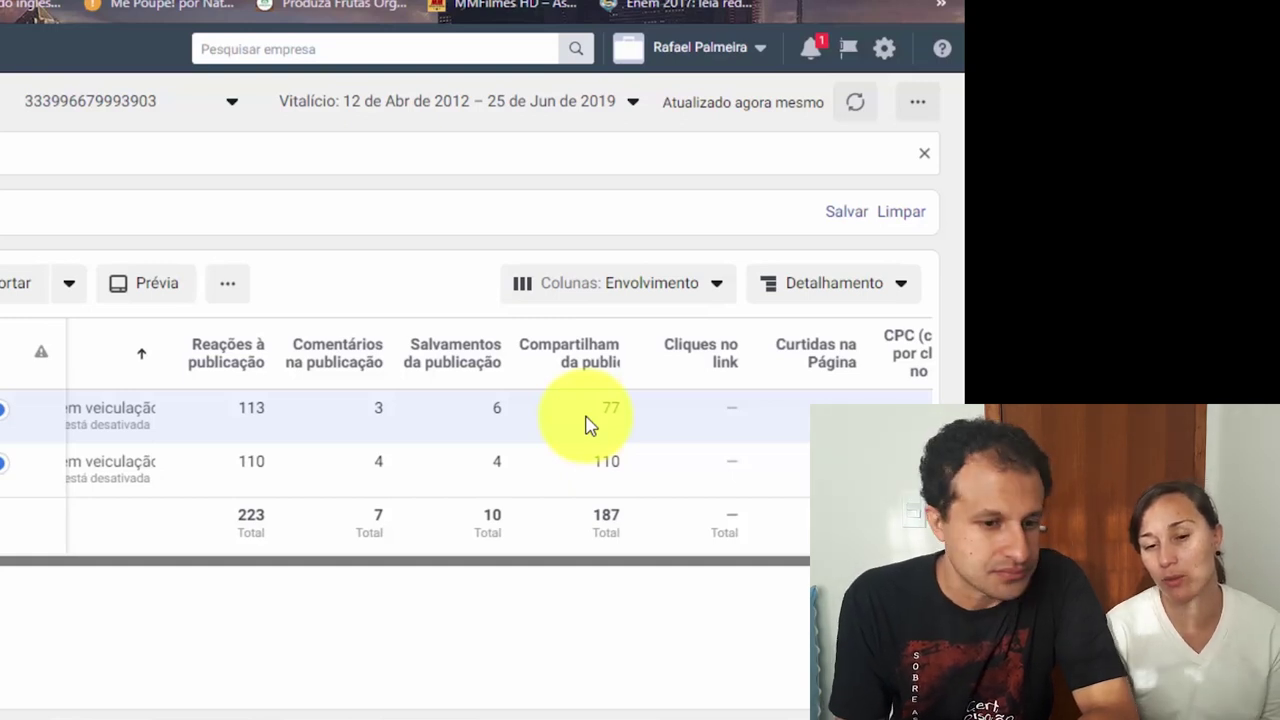
scroll(777, 551, "left", 3)
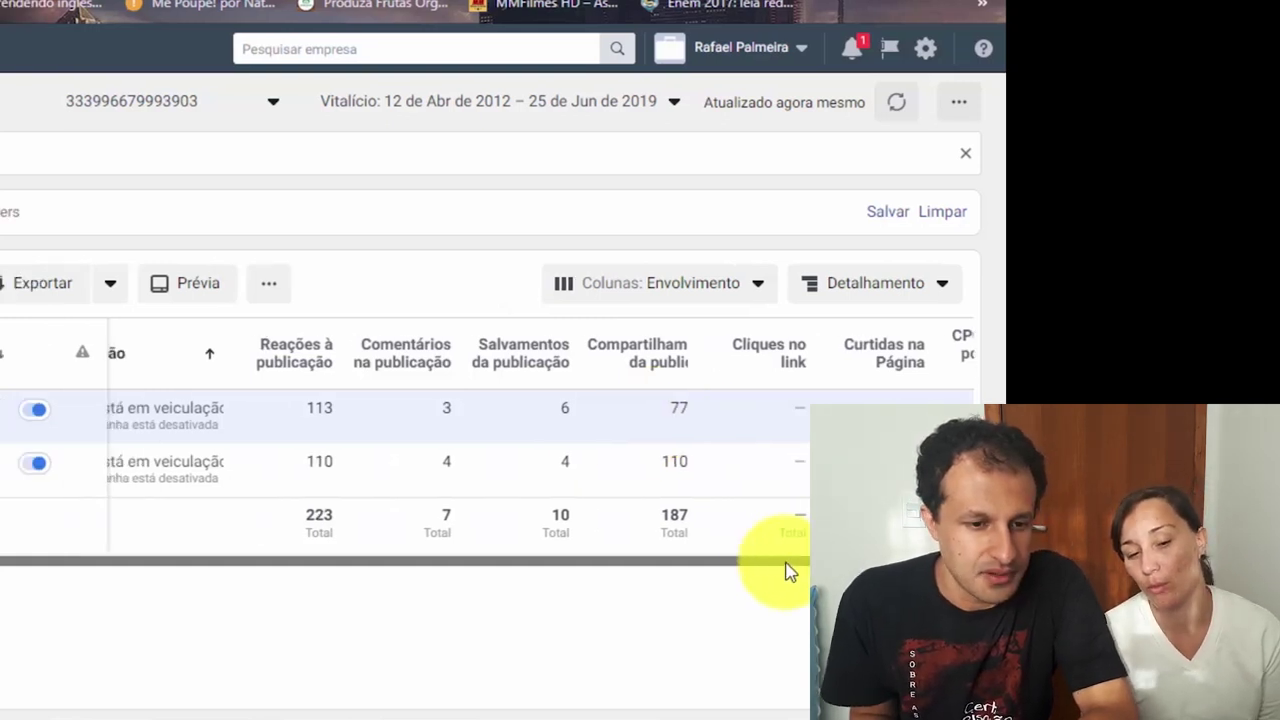
scroll(660, 567, "right", 3)
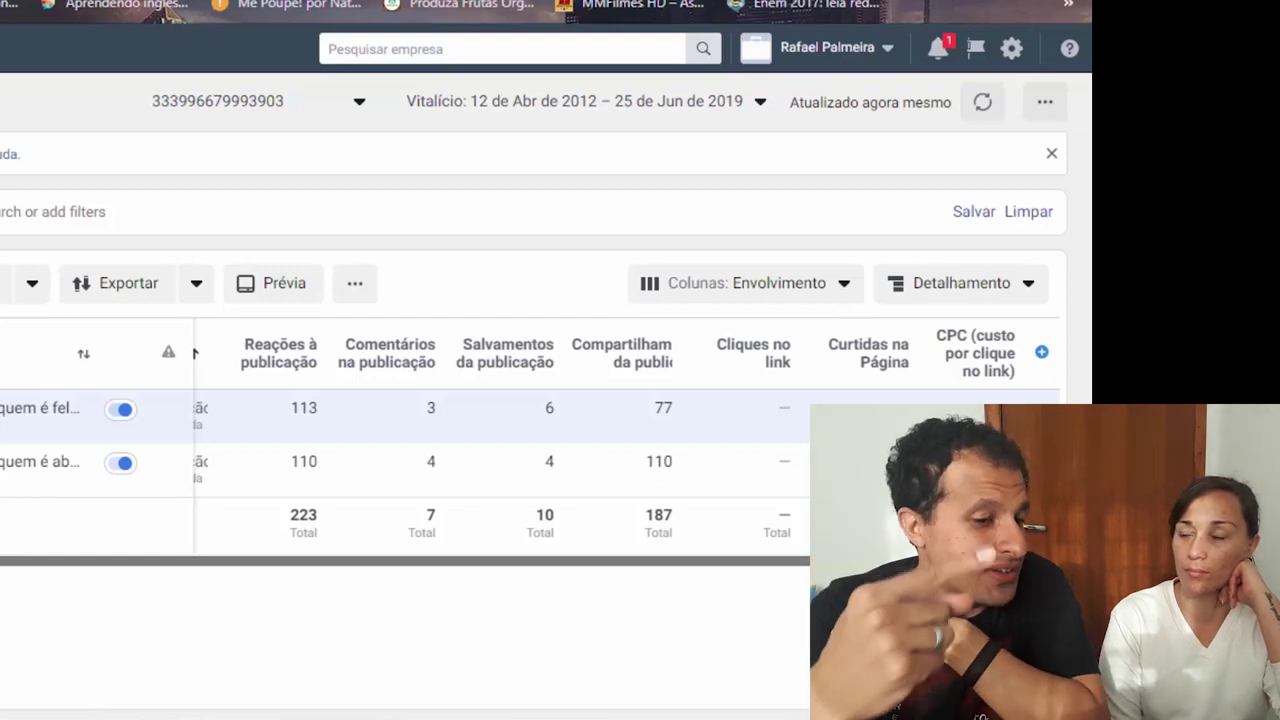
Switch the results table to the "Envolvimento com o vídeo" columns and view both ads' amount spent and video percentage views.
left_click(745, 283)
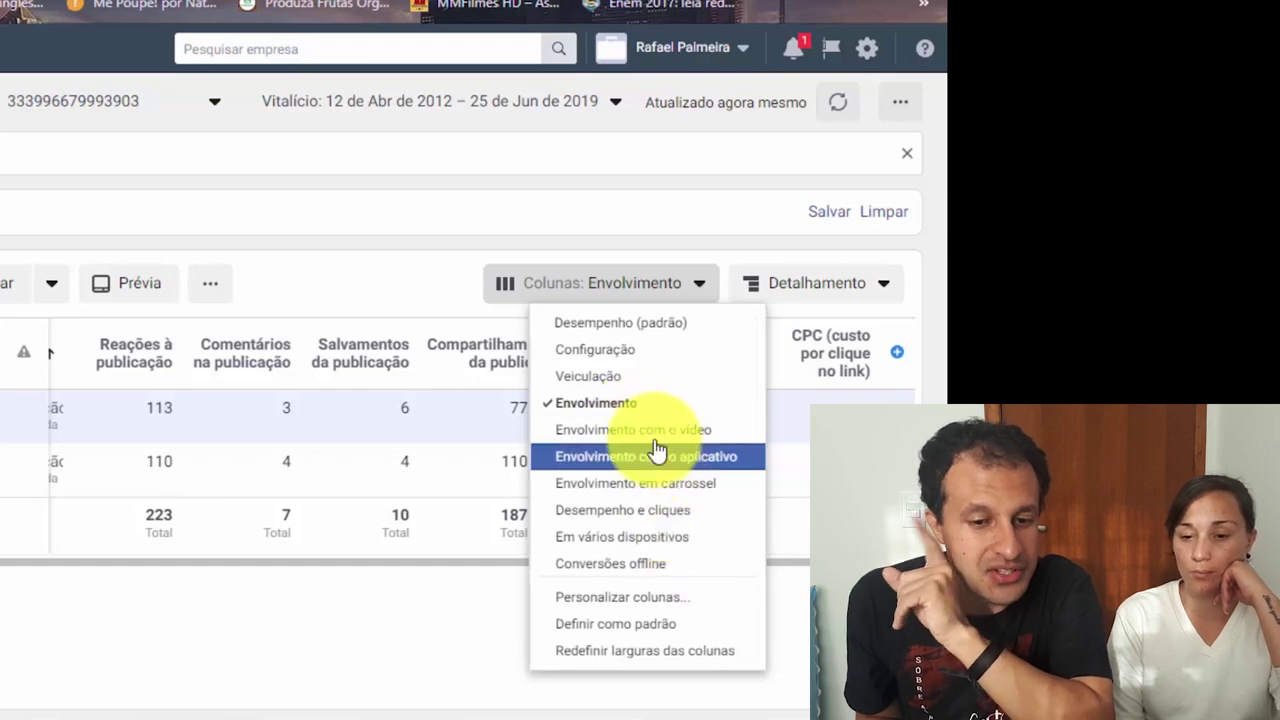
left_click(655, 433)
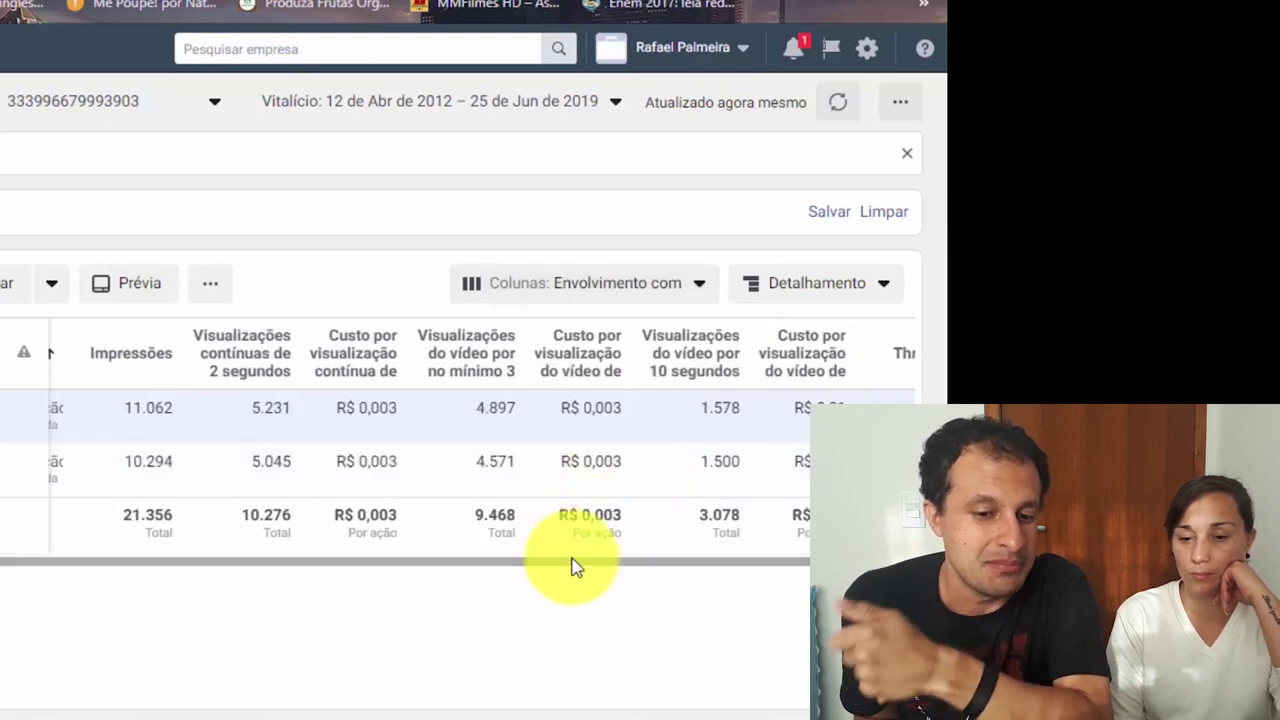
scroll(655, 562, "right", 6)
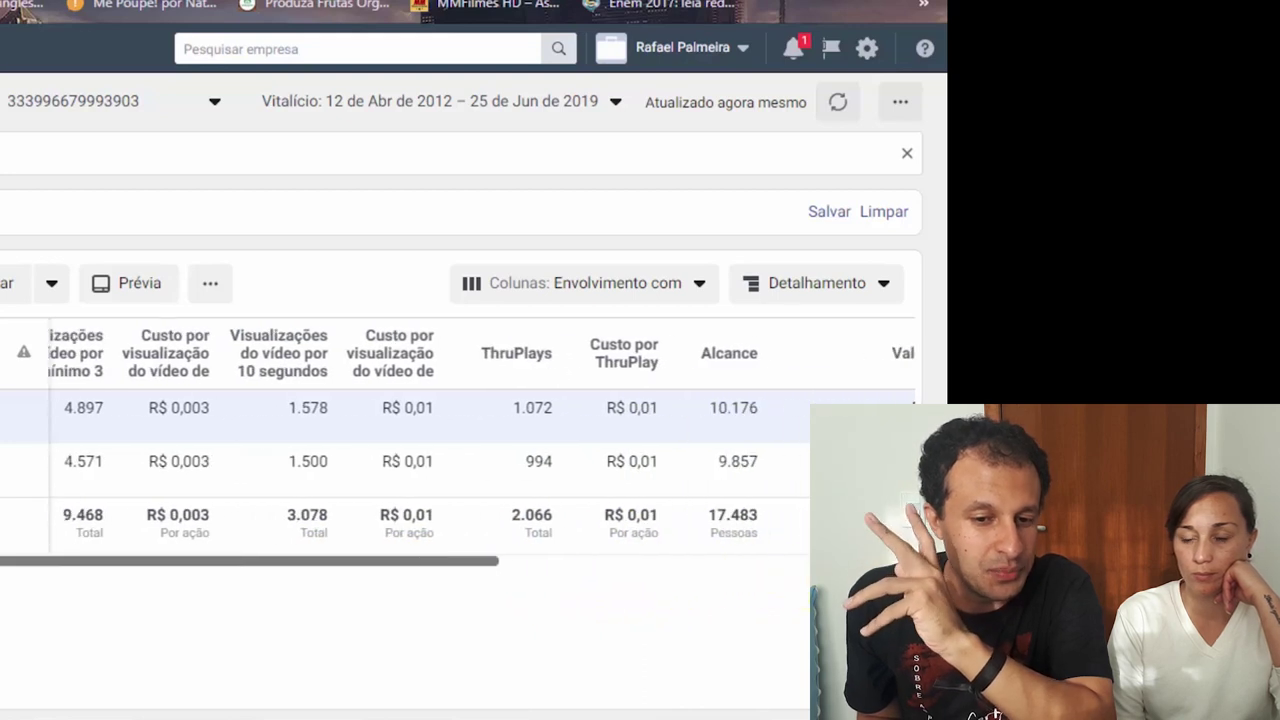
scroll(737, 560, "right", 6)
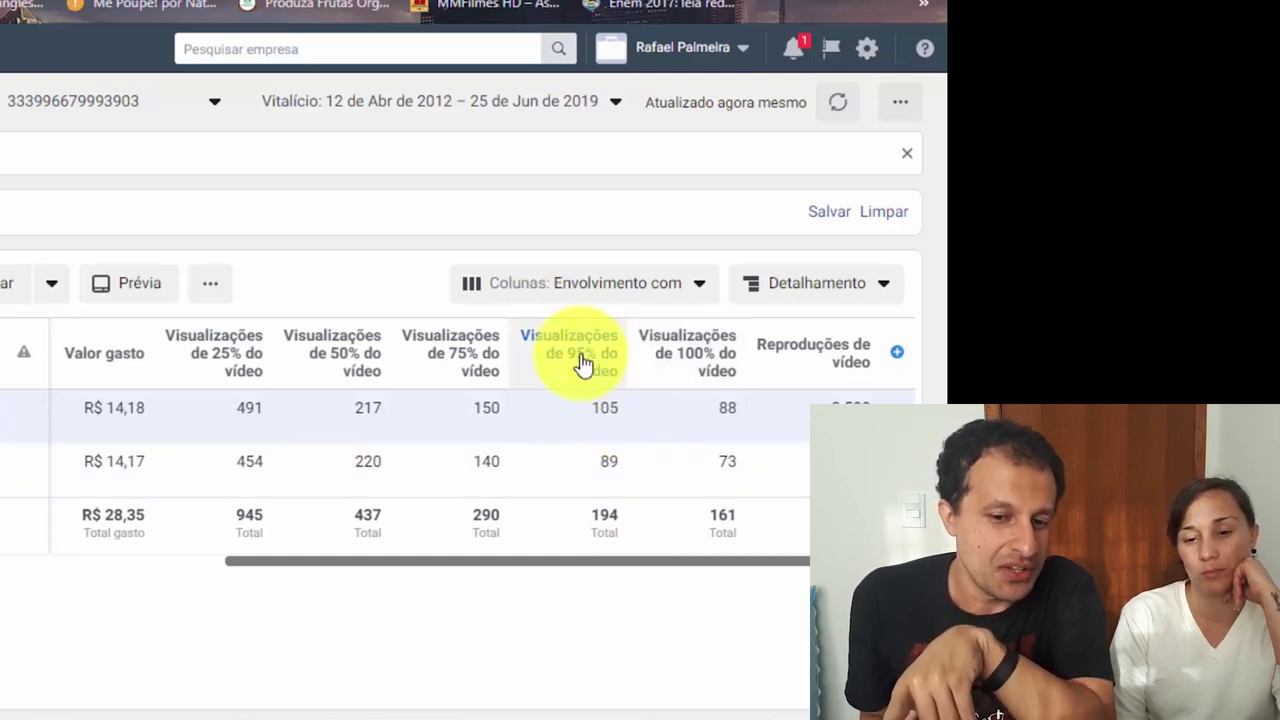
Calculate the cost per 95% video view for the Teste 02 ad by dividing 14,18 by 105 in the calculator.
left_click(295, 708)
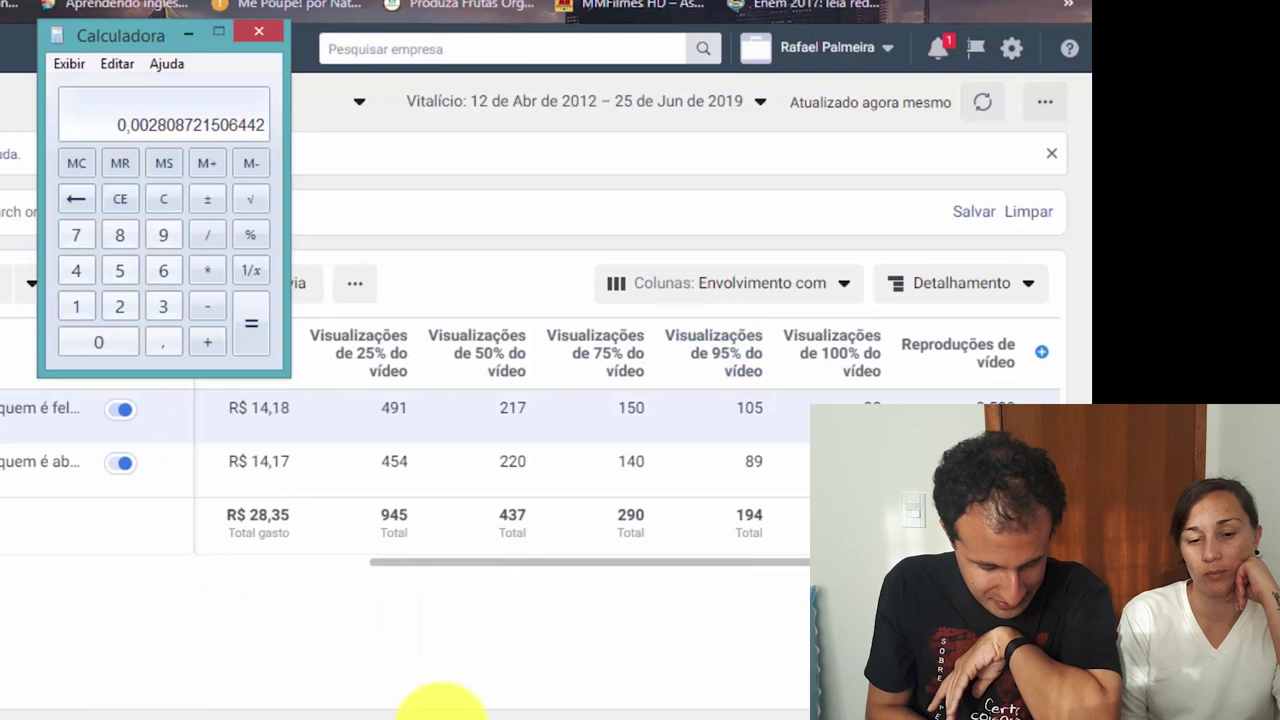
type("14,18/105")
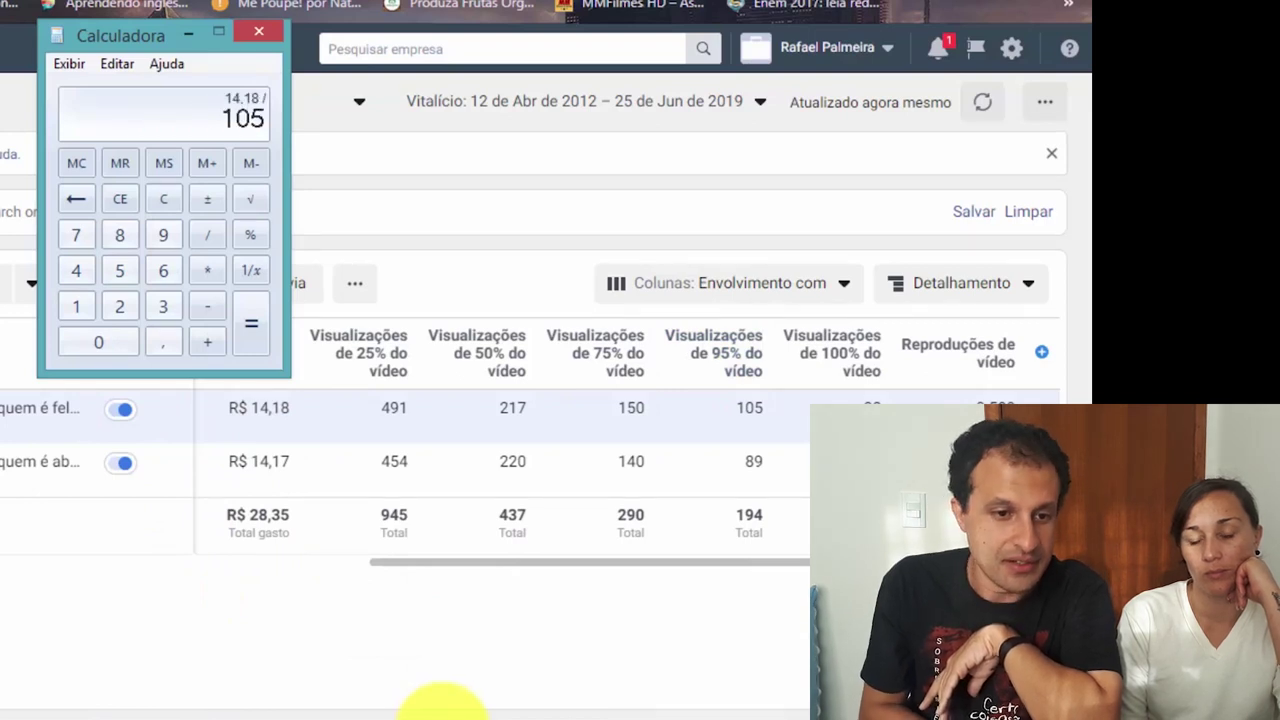
key("Return")
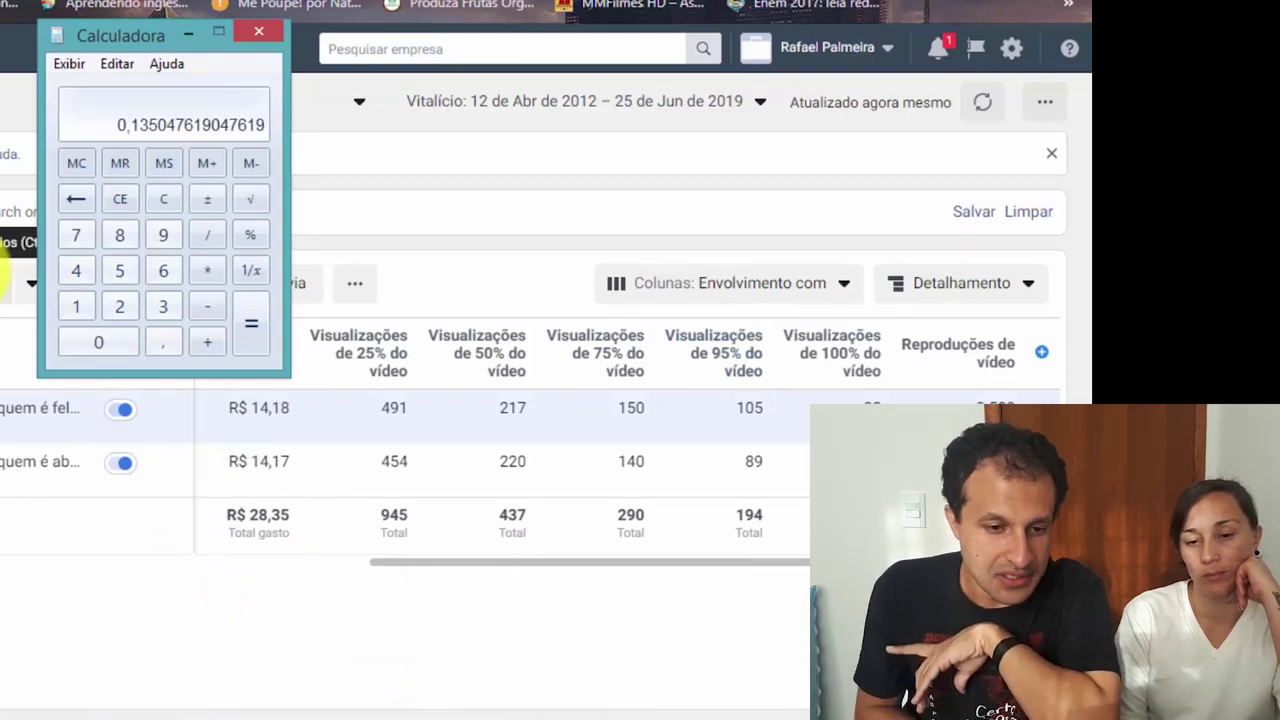
Calculate the cost per 95% video view for the Teste 01 ad by dividing 14,17 by 89, and minimize the calculator.
type("14,17")
key("slash")
type("89")
key("Return")
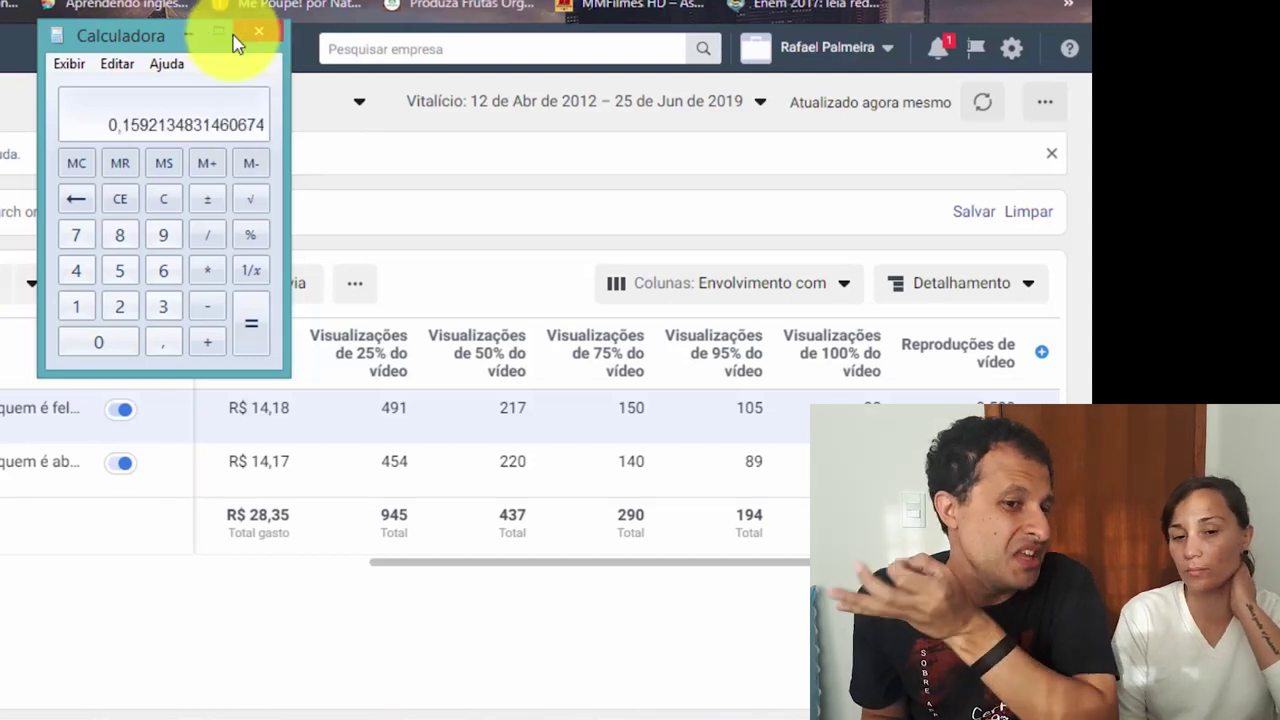
left_click(187, 36)
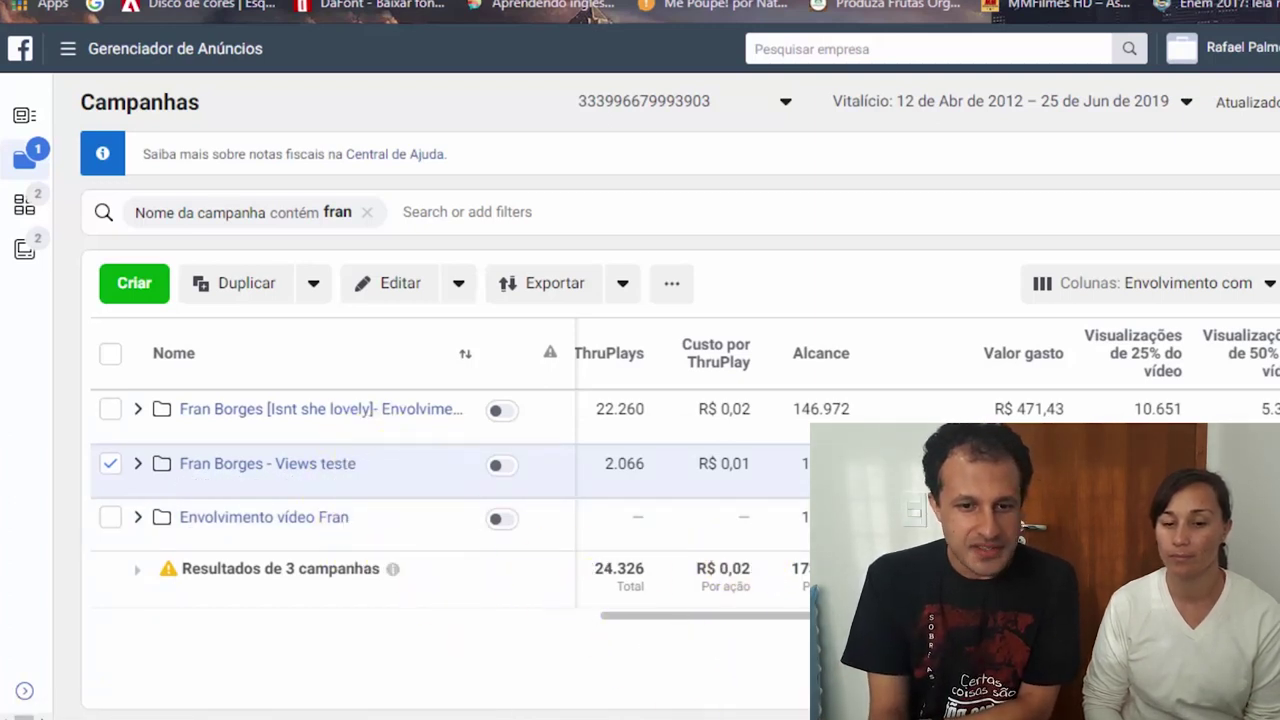
In the campaign list, select the "[Isnt she lovely] - Envolvimento" campaign and deselect the "Views teste" campaign.
scroll(690, 470, "left", 5)
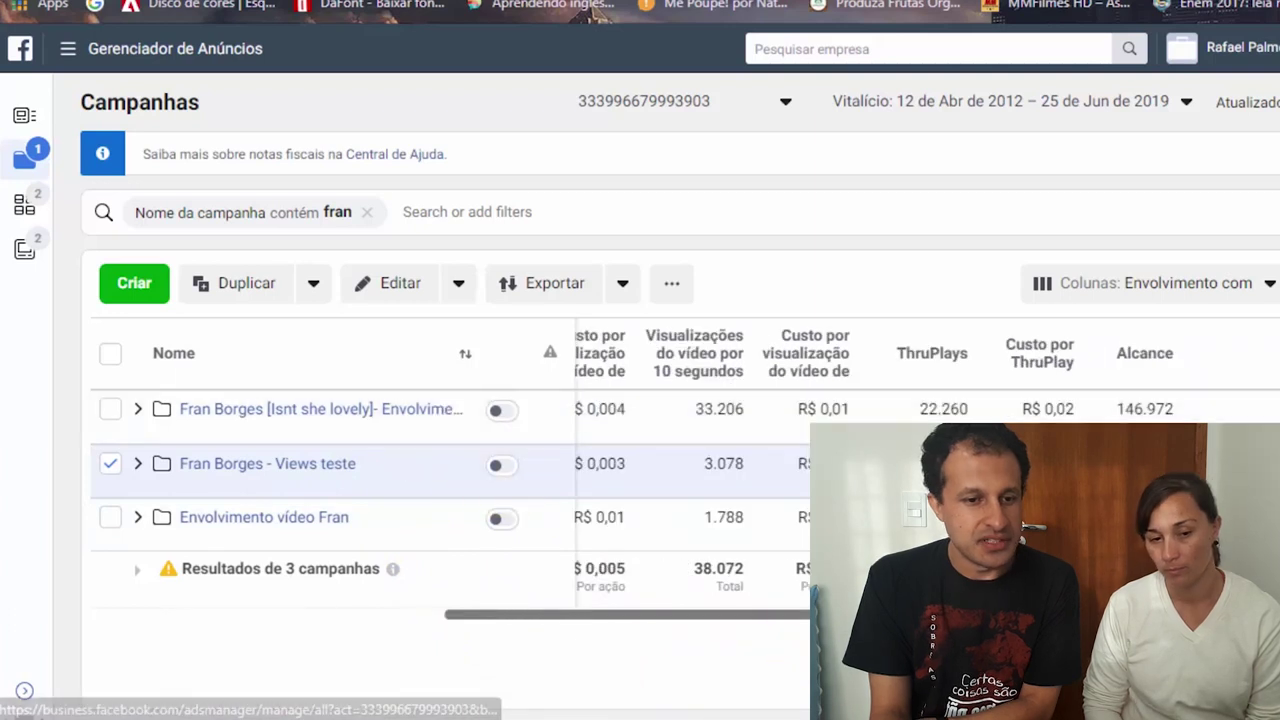
scroll(1092, 395, "right", 5)
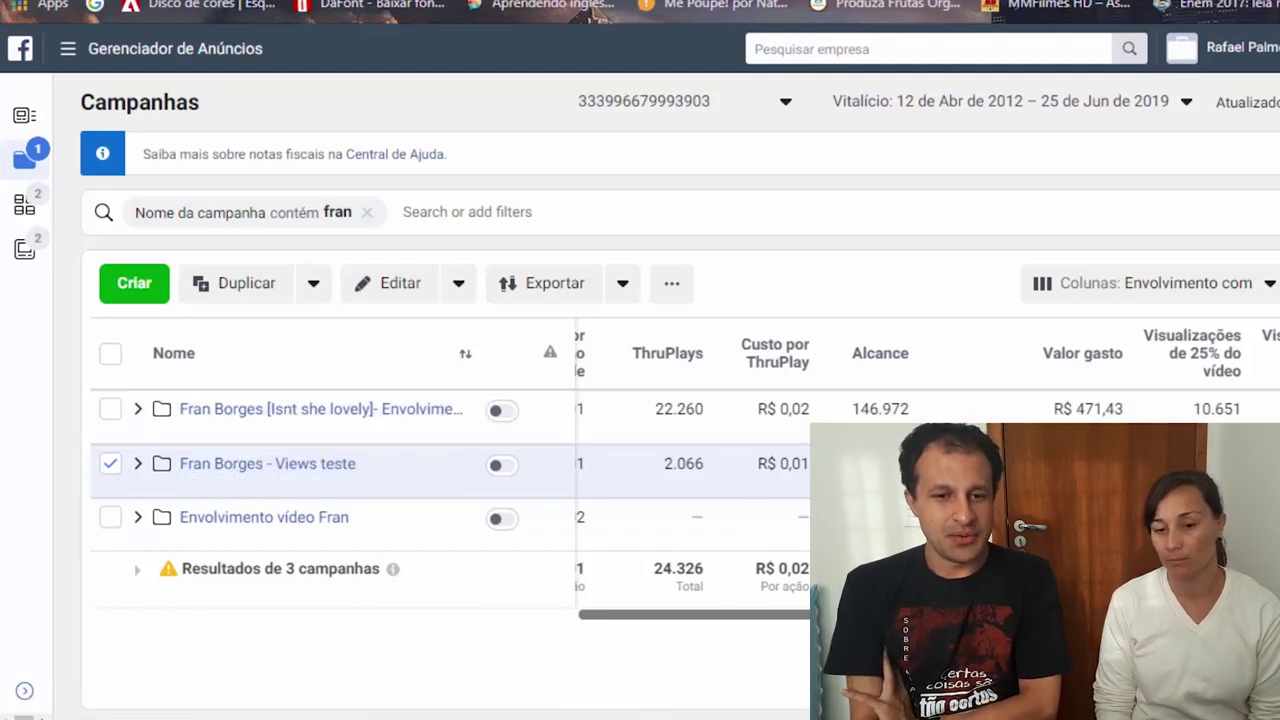
scroll(690, 470, "left", 2)
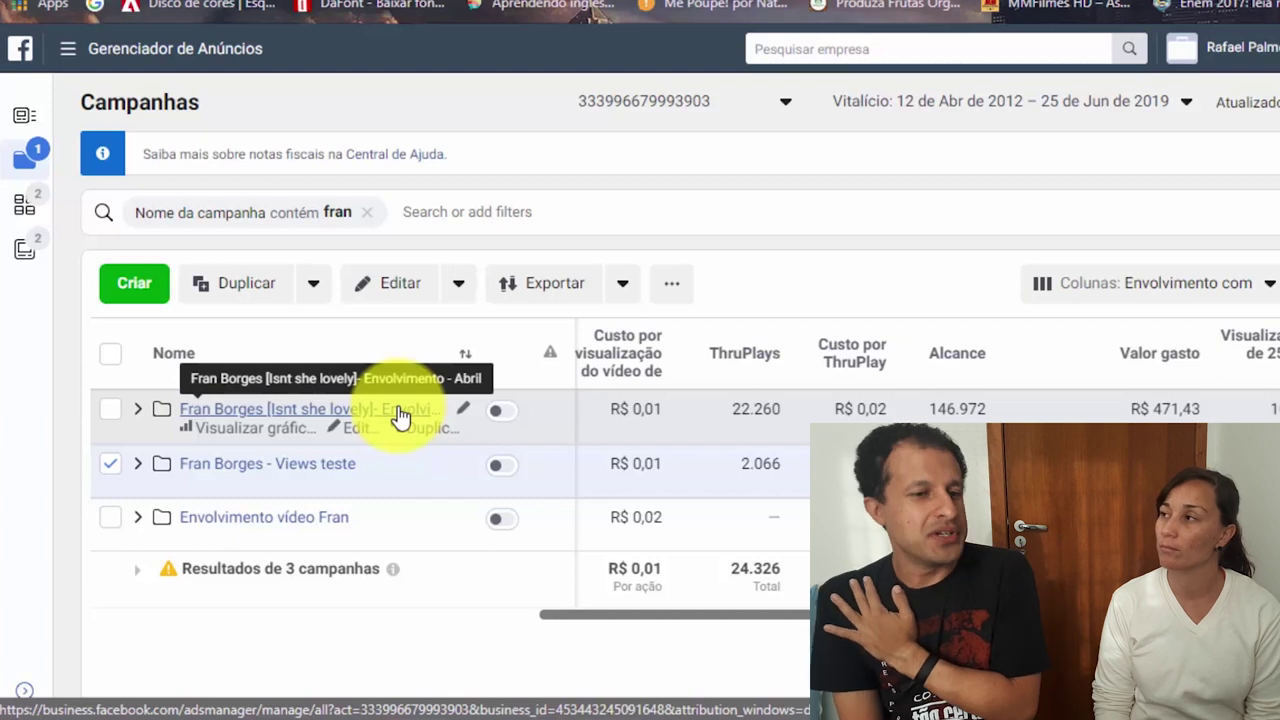
left_click_drag(840, 612, 414, 443)
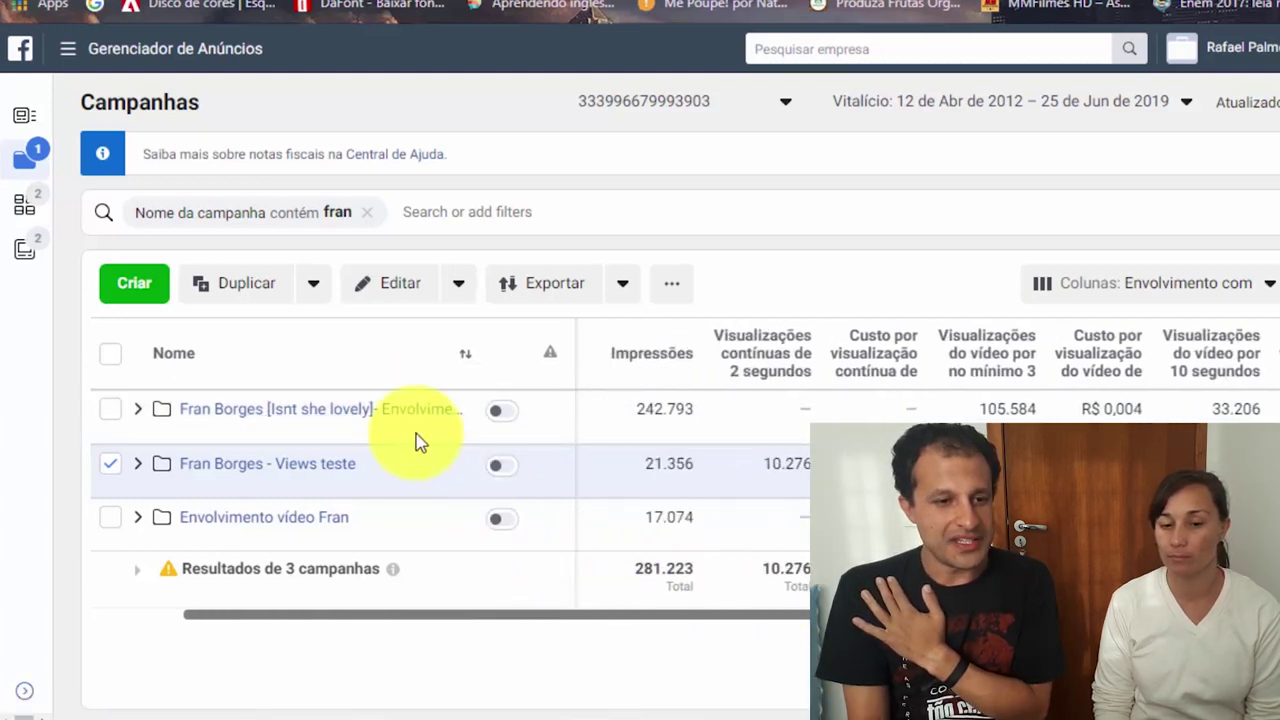
left_click(110, 412)
left_click(110, 464)
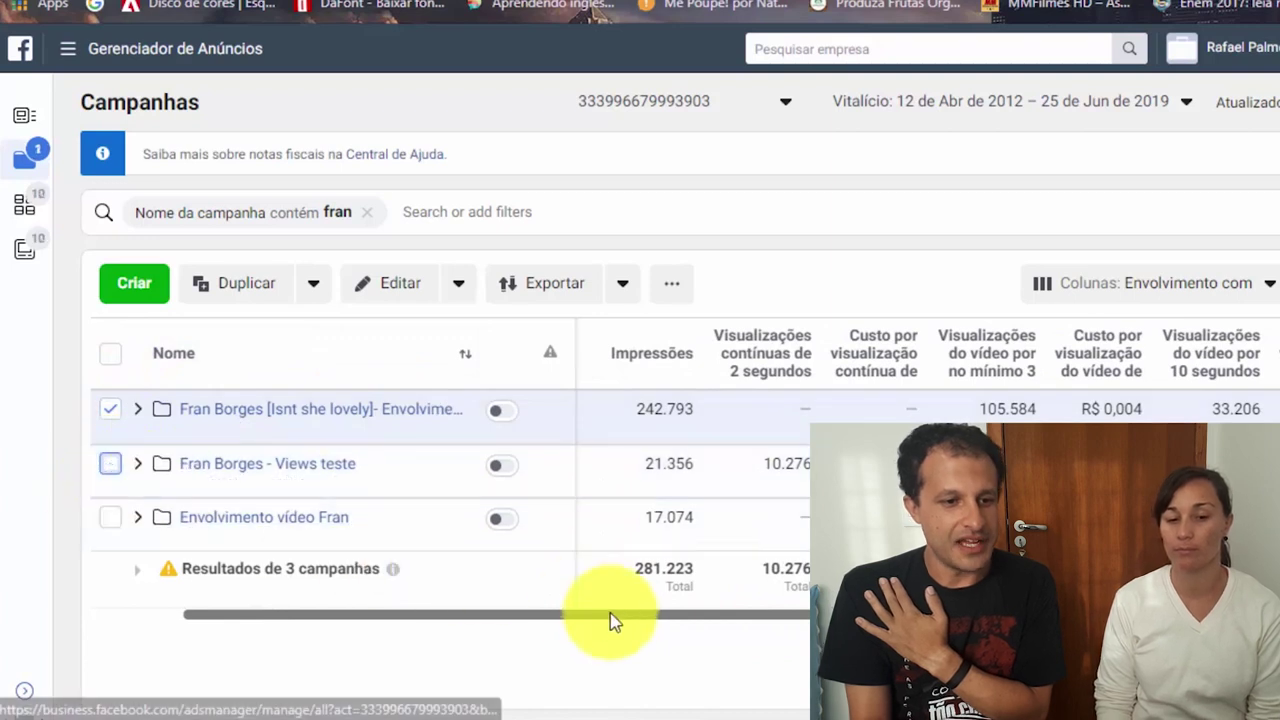
Examine the "[Isnt she lovely]" campaign's impressions, 3-second and 10-second views, costs per view, ThruPlays, reach and amount spent against the other campaigns.
left_click_drag(602, 617, 557, 592)
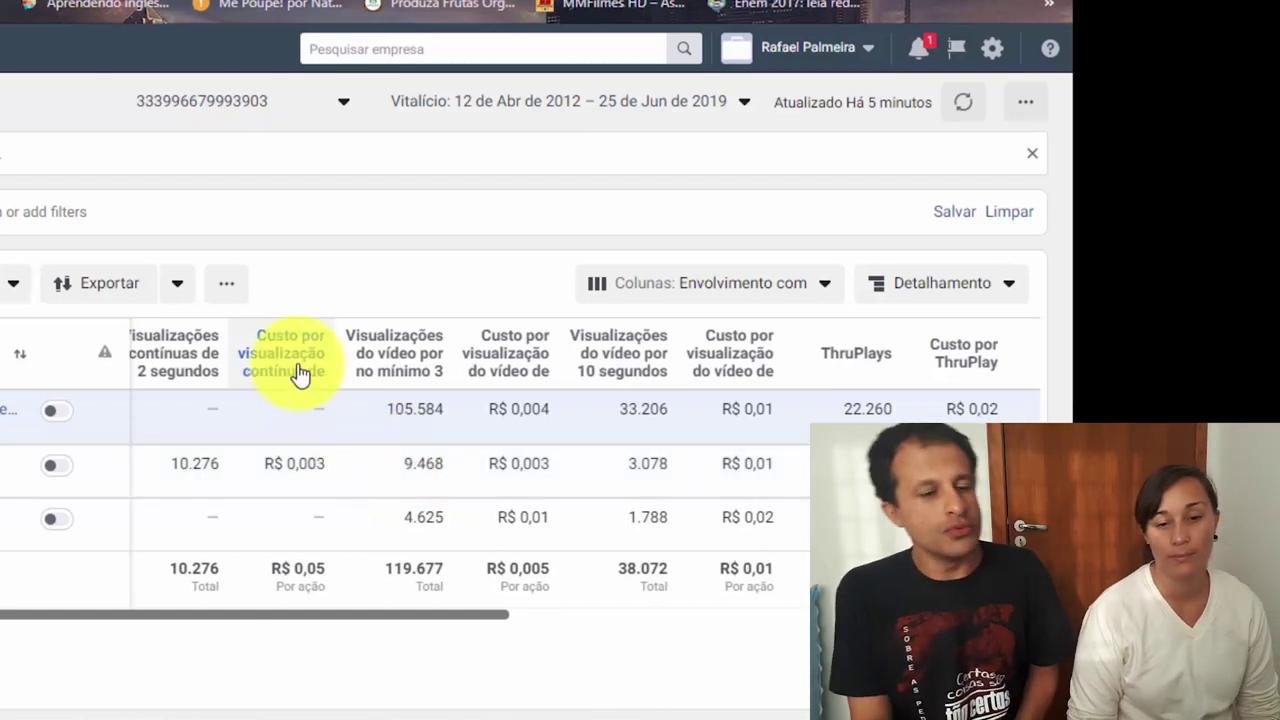
mouse_move(301, 374)
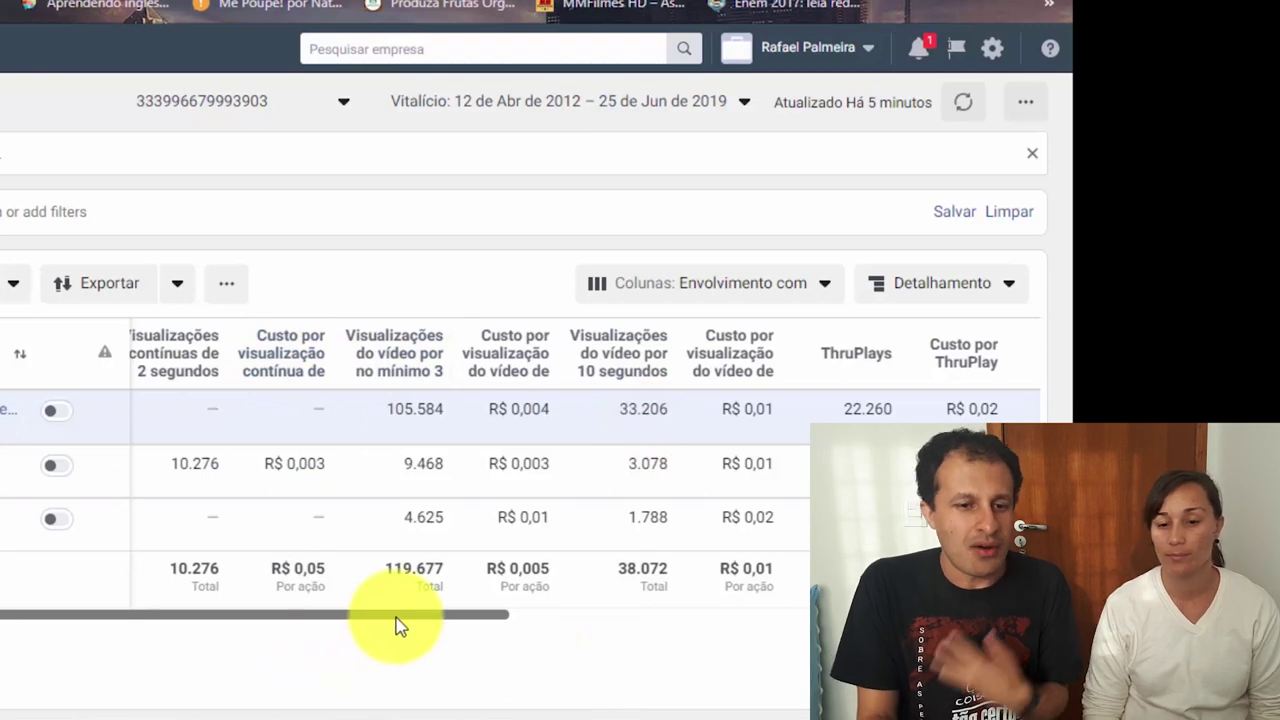
left_click_drag(399, 617, 803, 607)
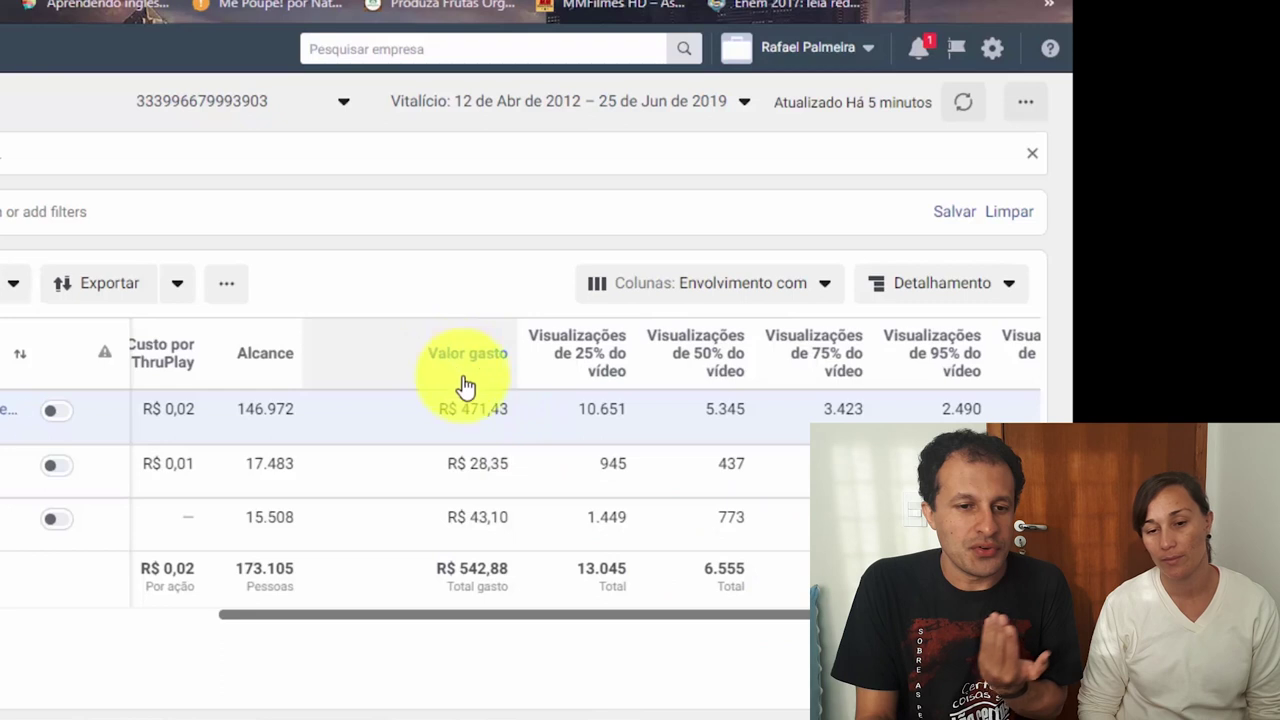
left_click_drag(643, 624, 194, 594)
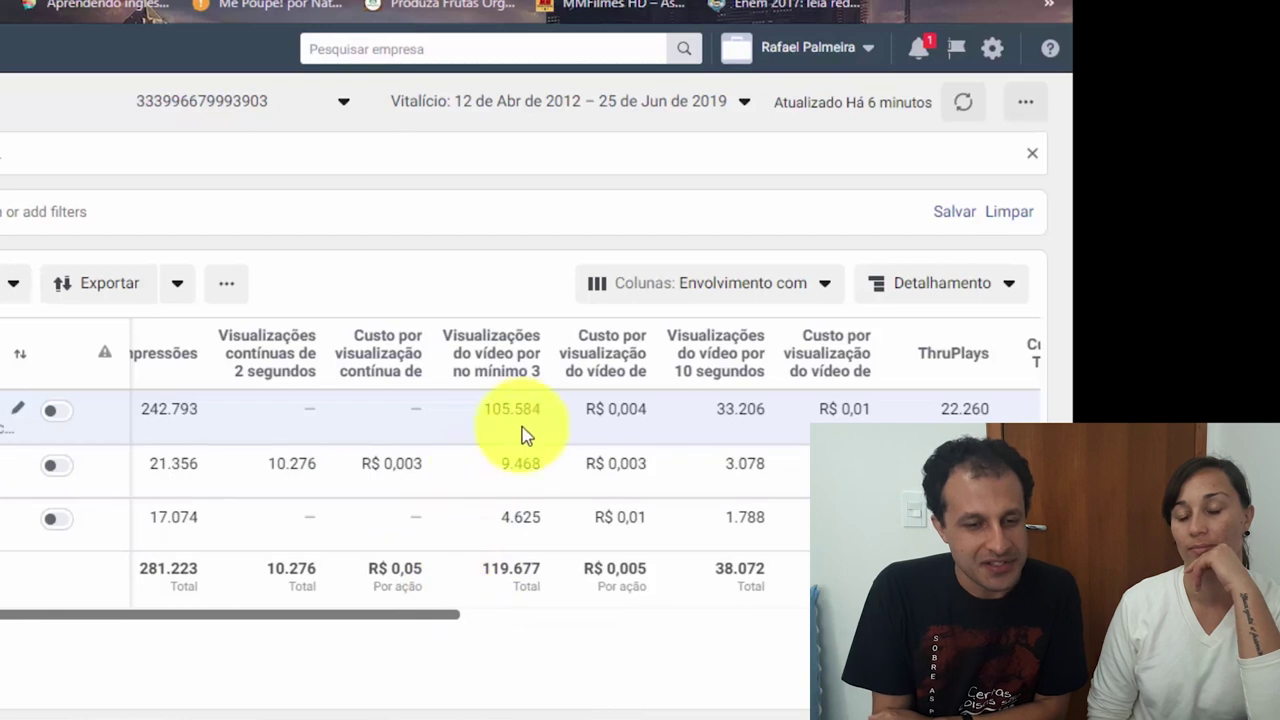
left_click_drag(362, 614, 654, 606)
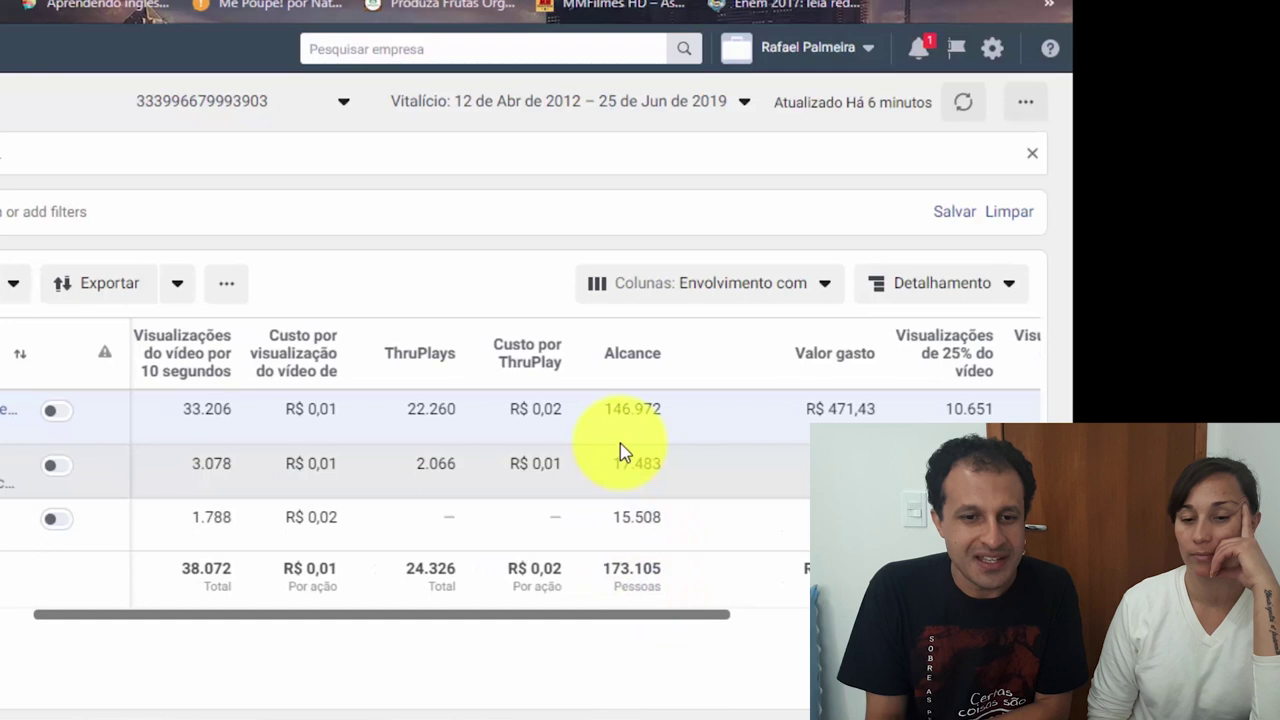
left_click_drag(681, 620, 420, 611)
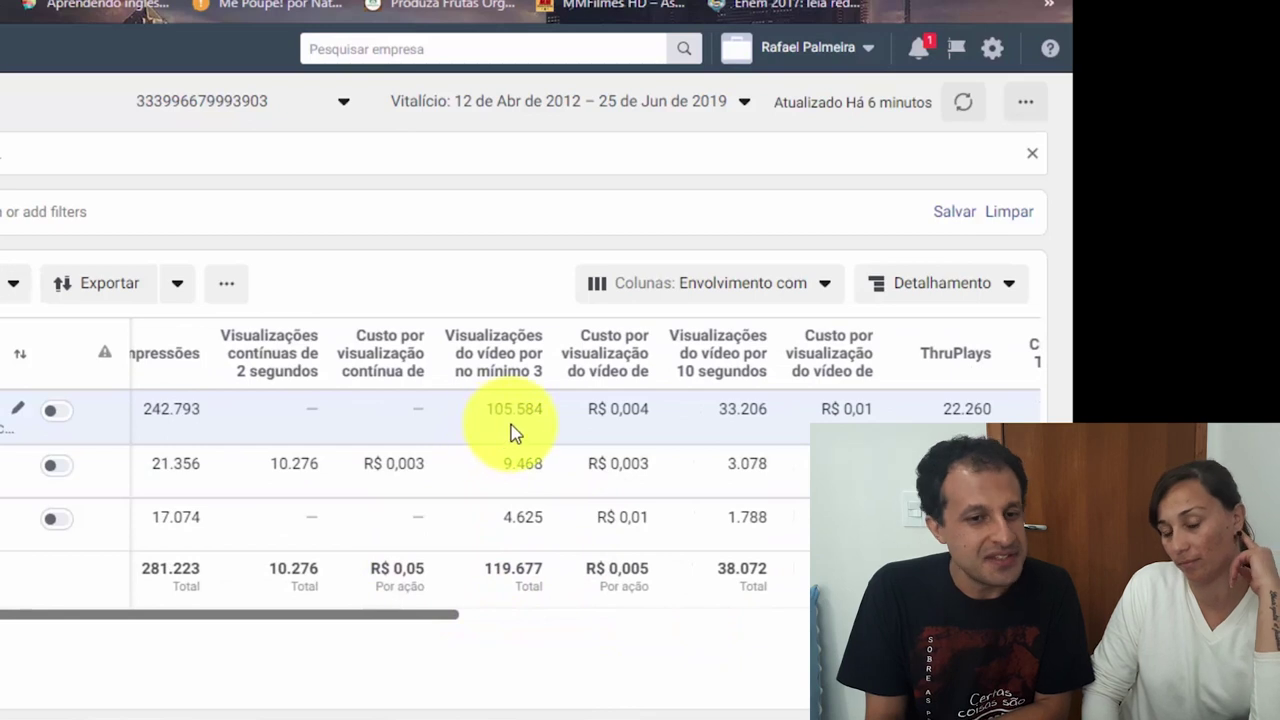
left_click_drag(435, 624, 677, 623)
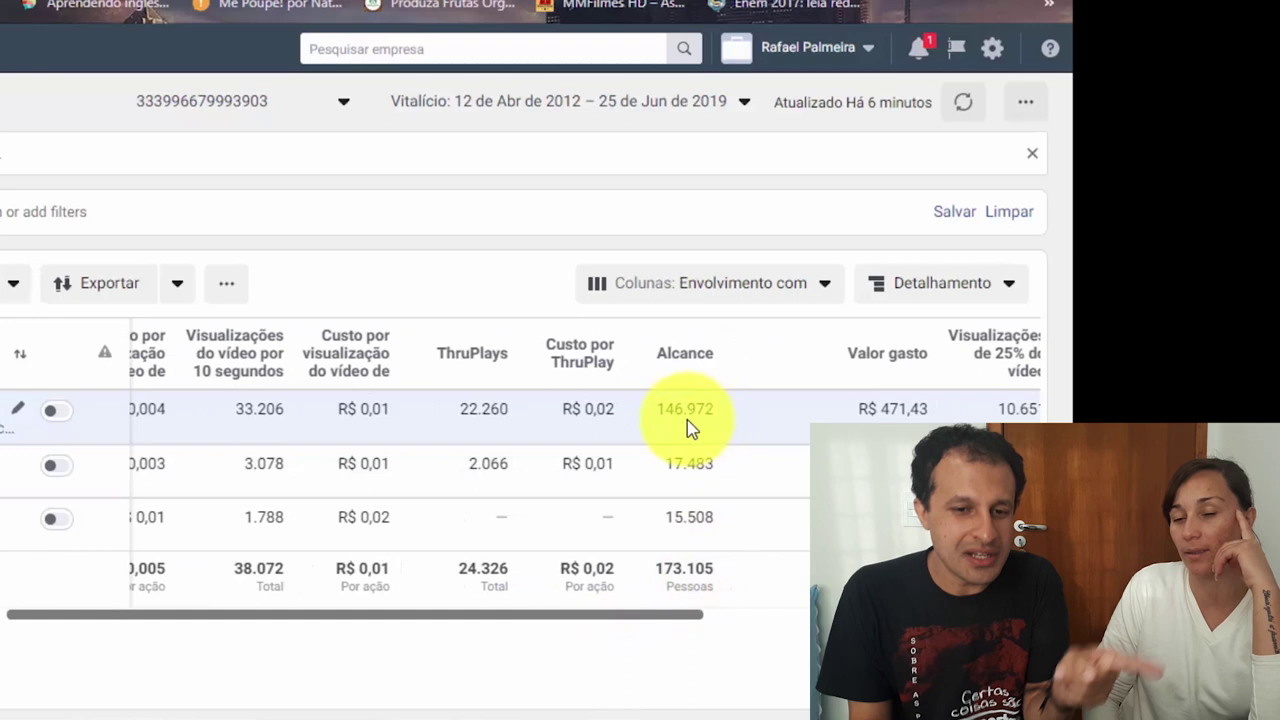
left_click_drag(553, 619, 376, 577)
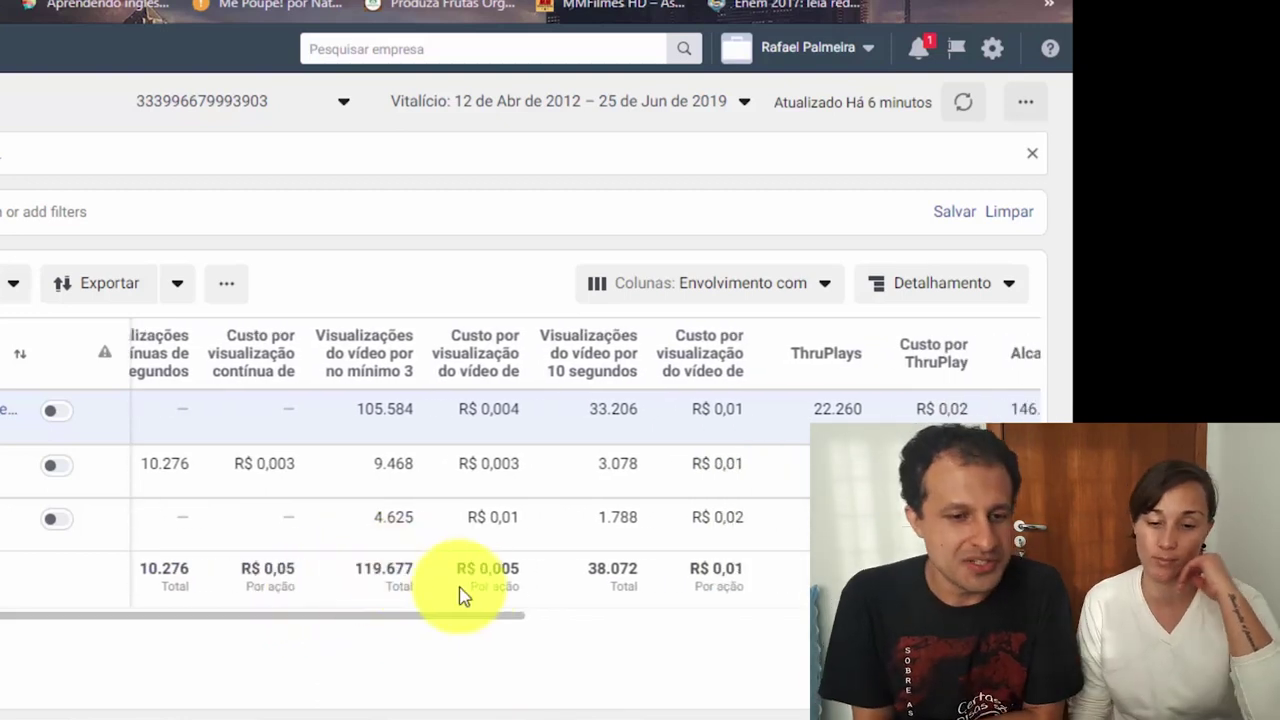
left_click_drag(505, 620, 543, 614)
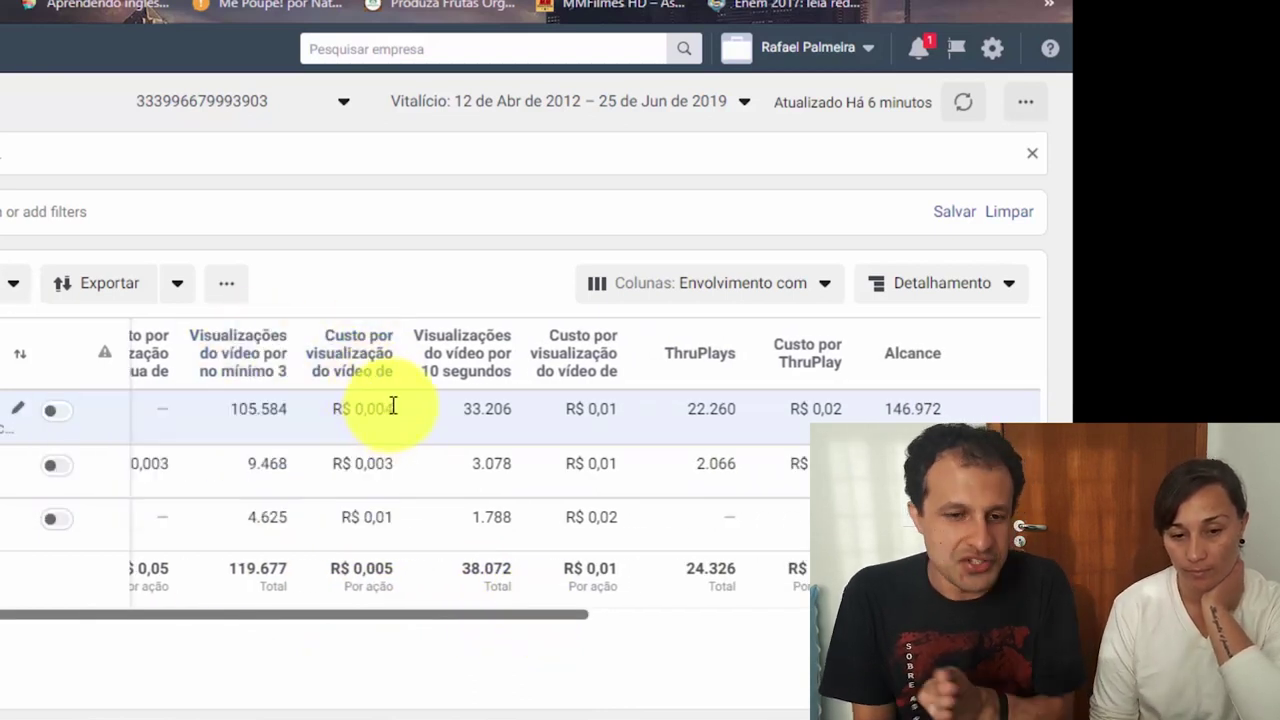
Calculate the "[Isnt she lovely]" campaign's cost per 3-second video view by dividing 471,43 by 105584 in the calculator.
left_click_drag(523, 617, 717, 623)
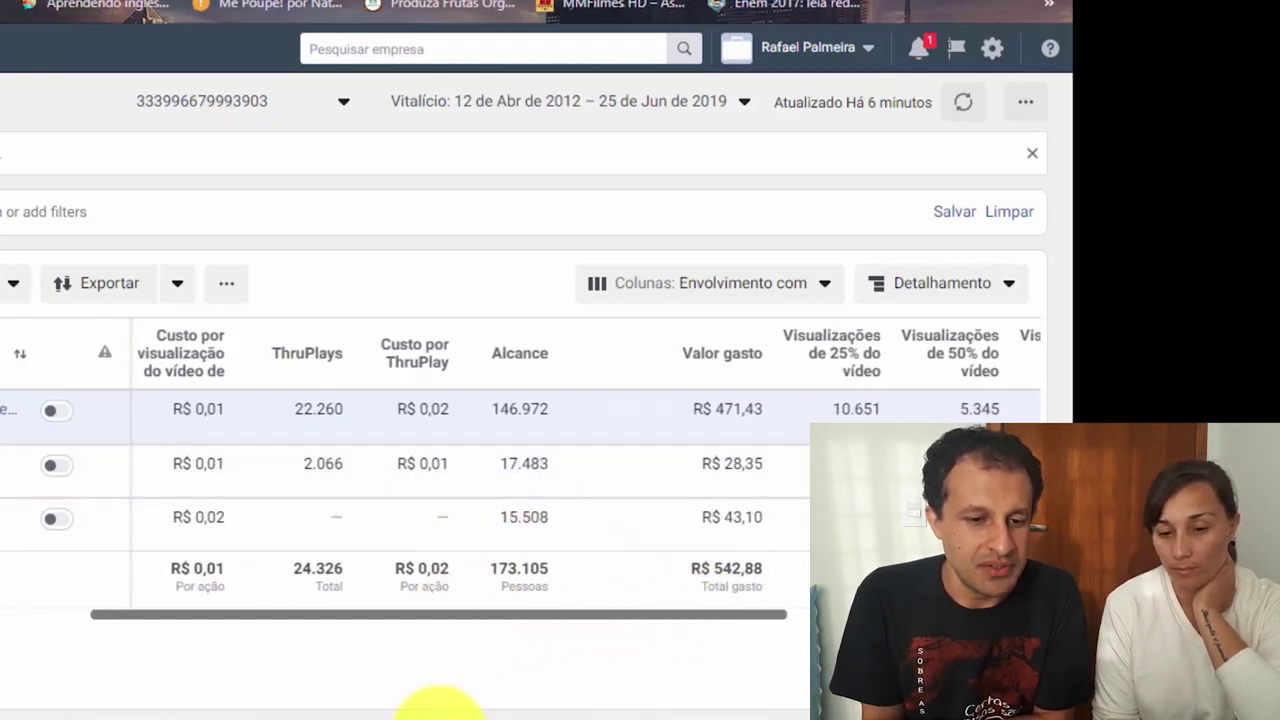
left_click(425, 715)
type("471,43/")
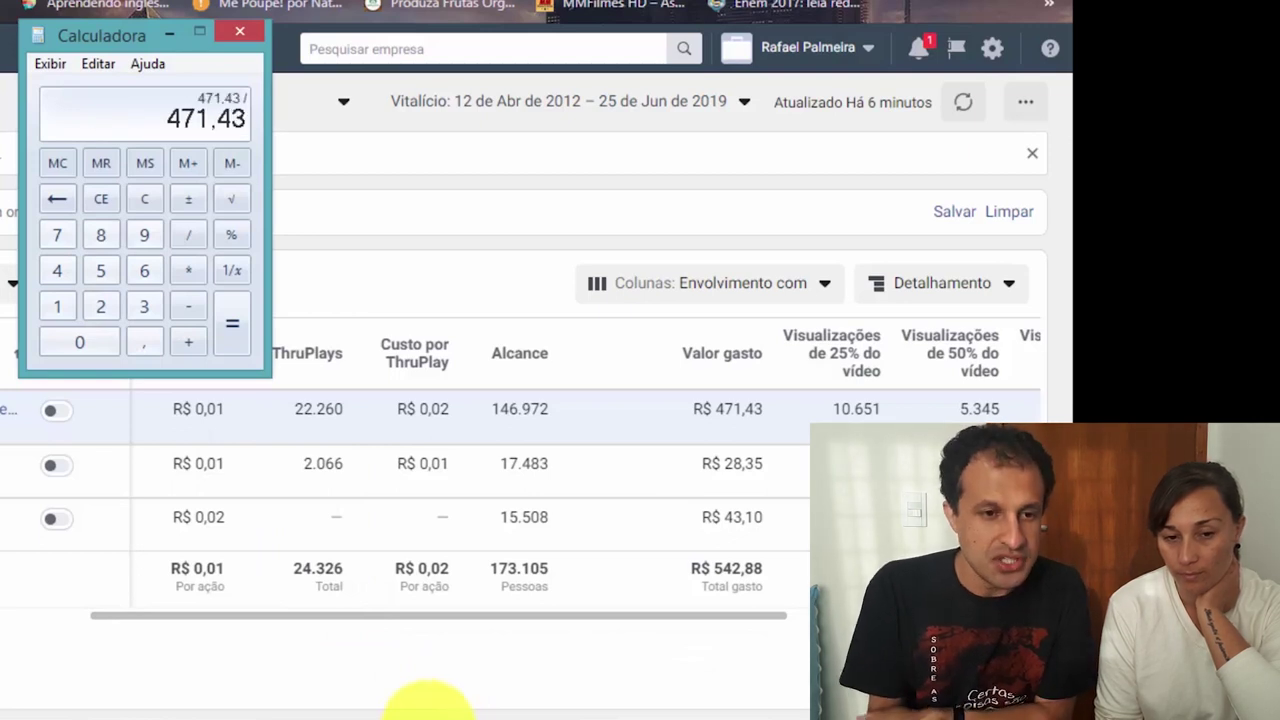
left_click_drag(529, 614, 303, 612)
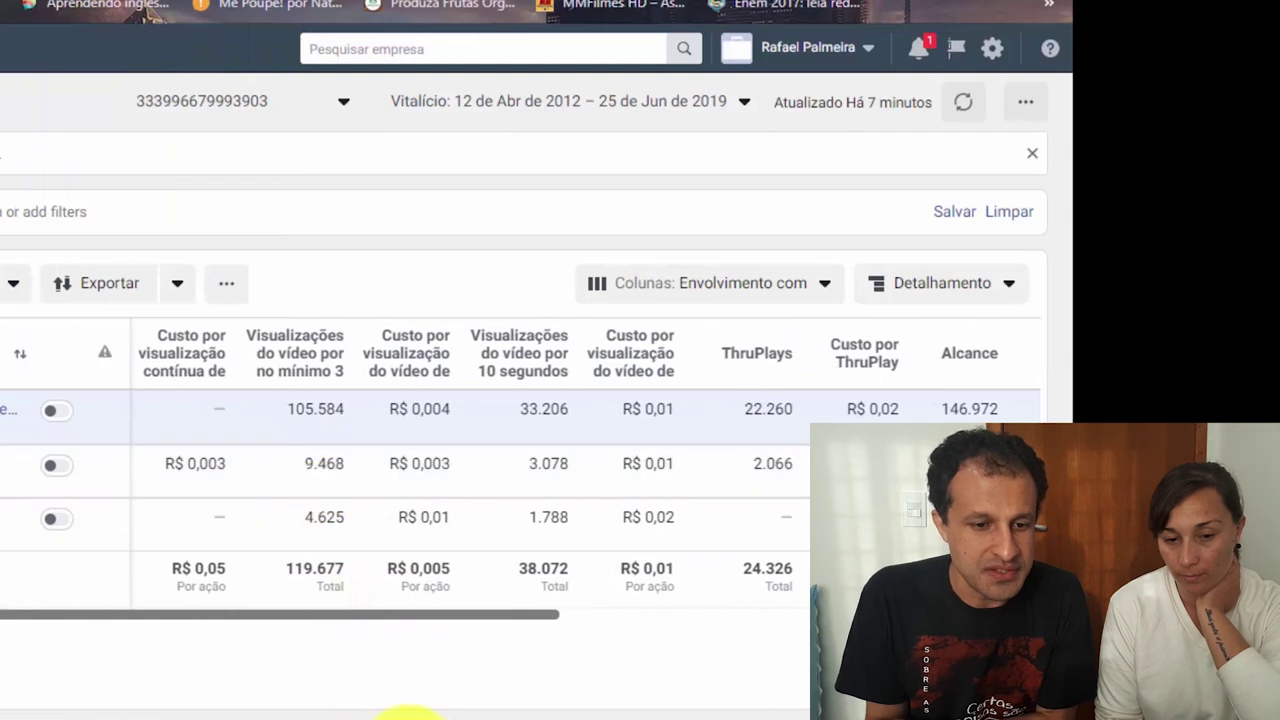
left_click(409, 716)
type("105")
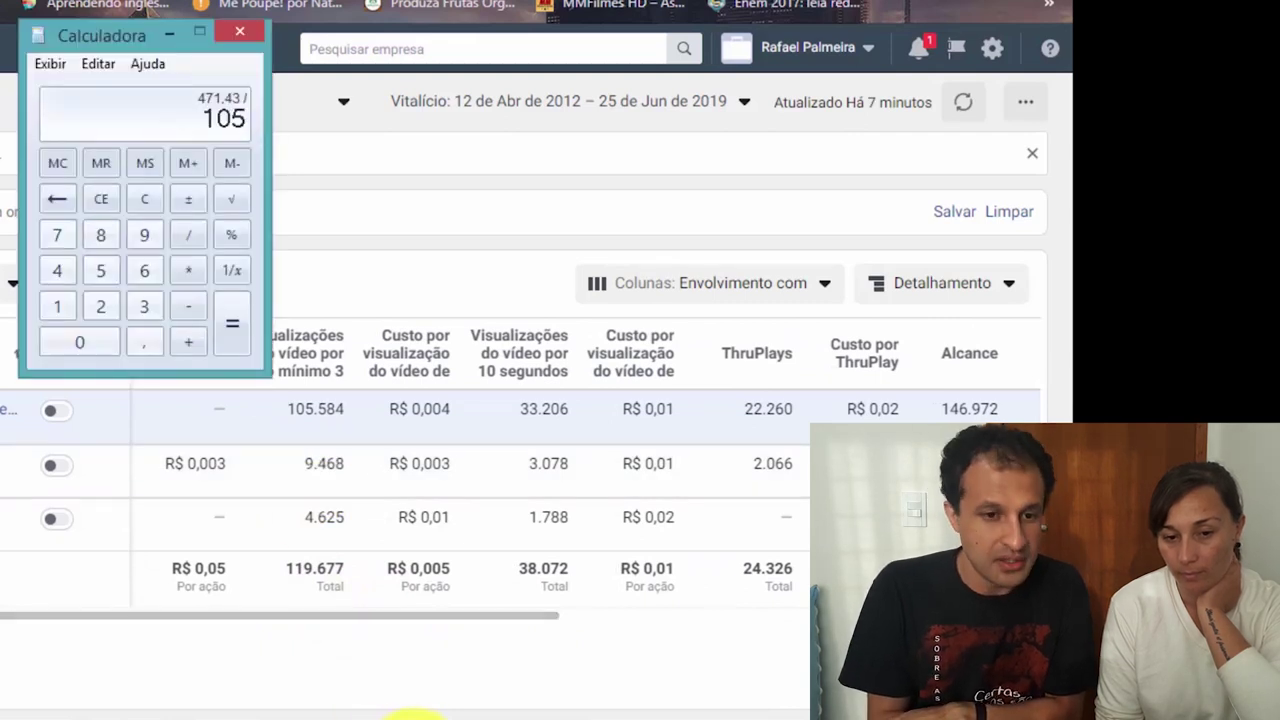
type("584")
key("Return")
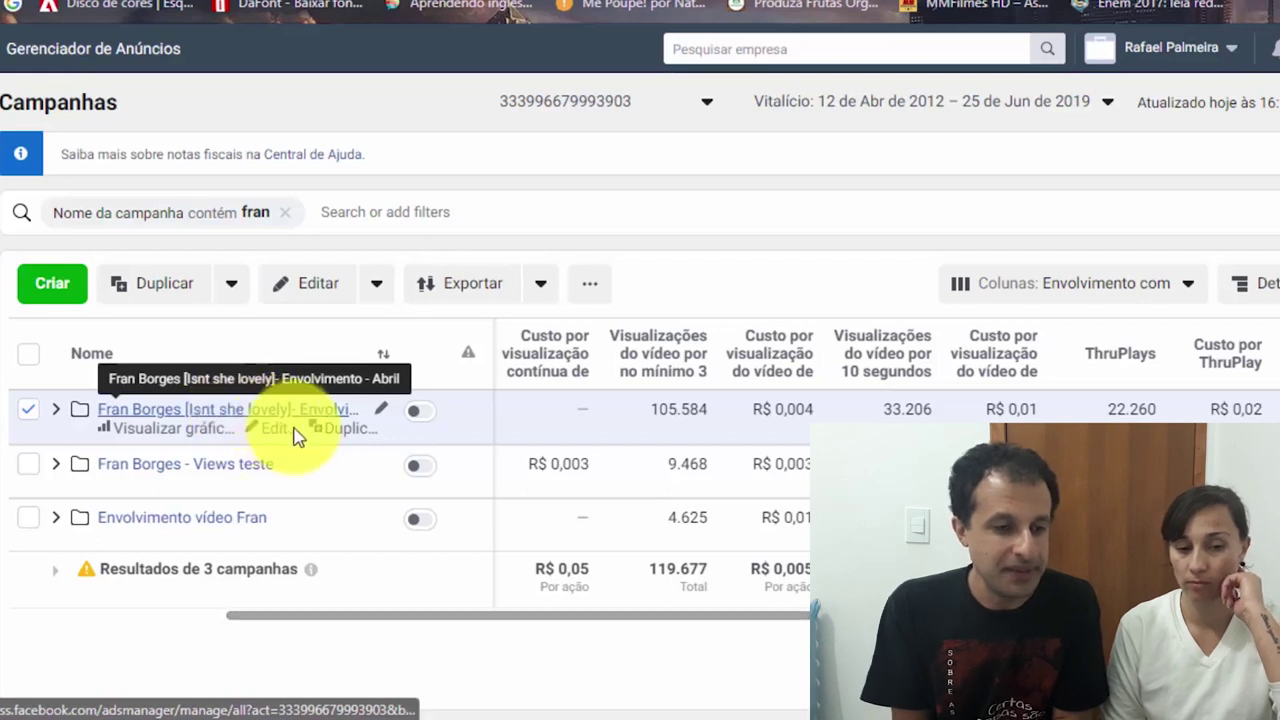
Open the "[Isnt she lovely]" campaign's ad sets and look through the whole list of audiences.
left_click(262, 412)
scroll(357, 463, "down", 3)
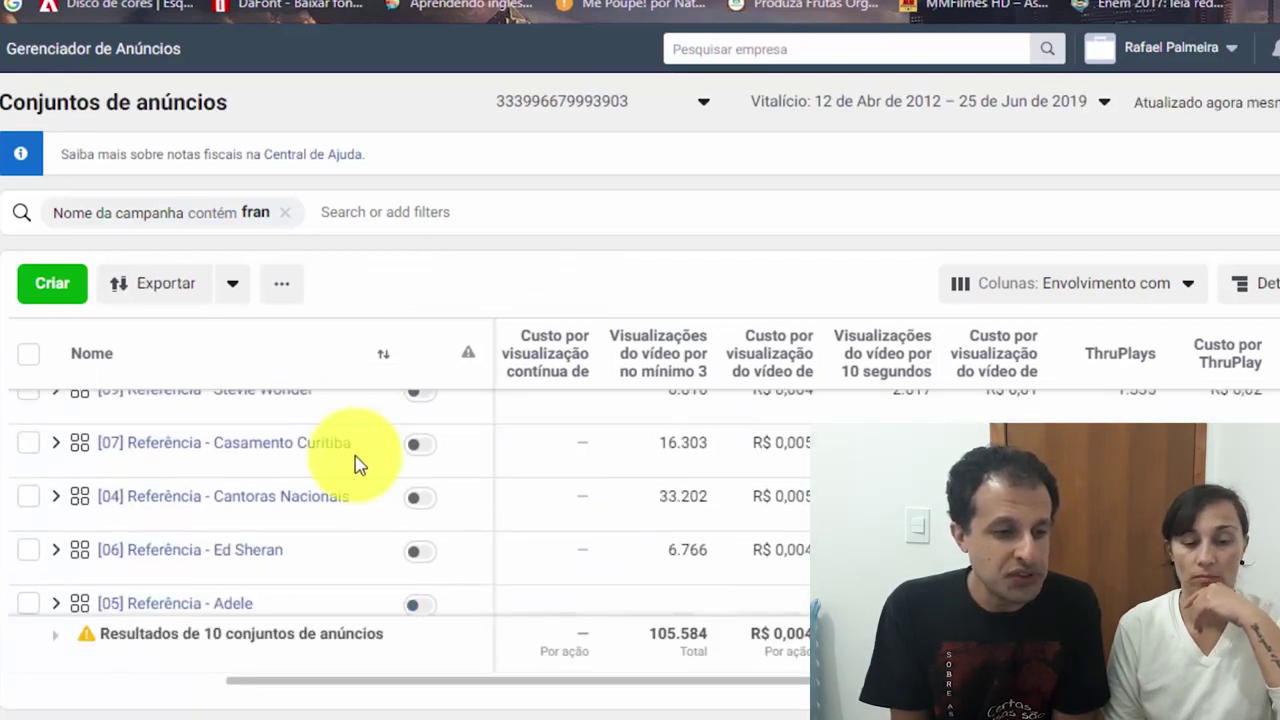
scroll(355, 465, "down", 2)
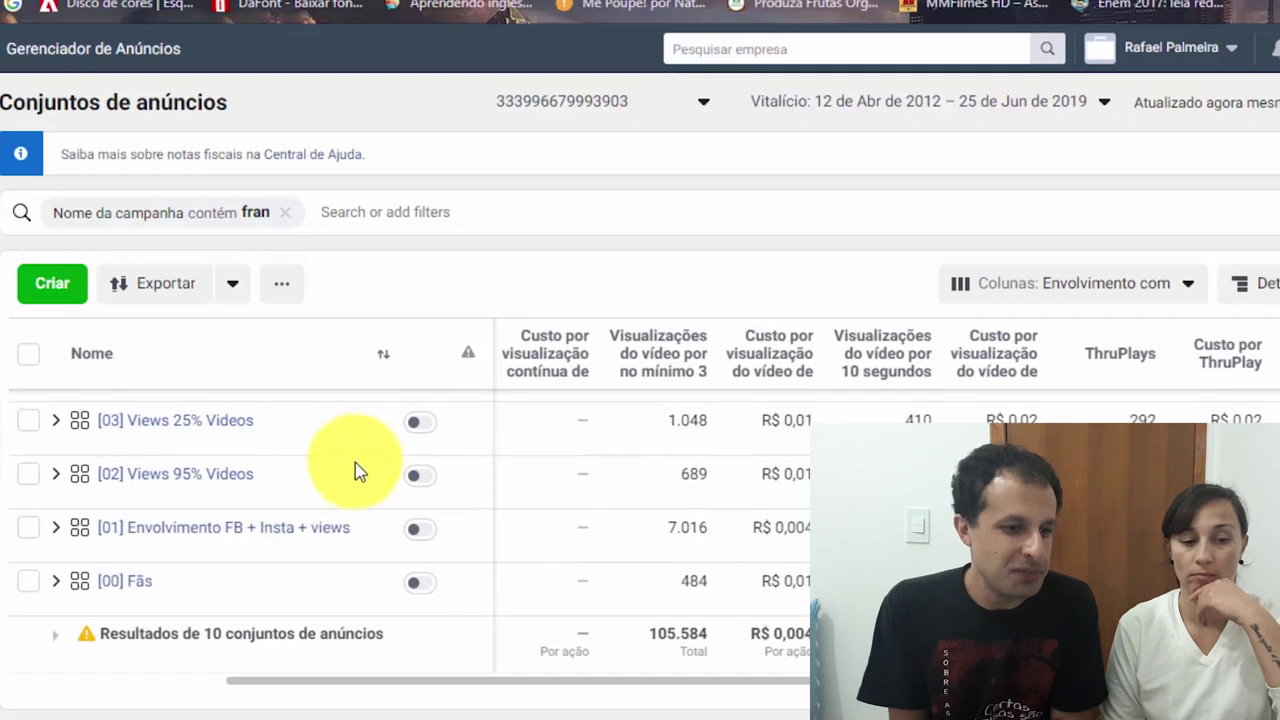
scroll(345, 540, "up", 1)
scroll(340, 550, "up", 5)
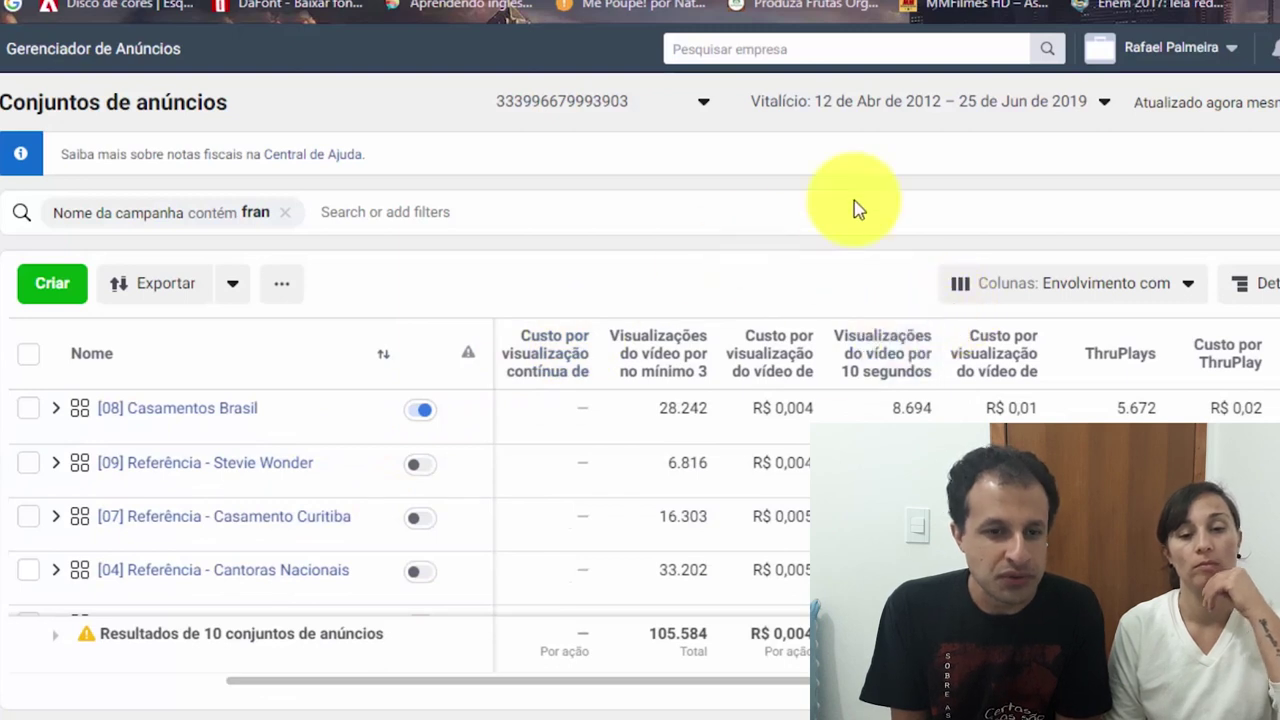
Compare the ad sets' cost per ThruPlay, reach, amount spent and 25%, 50%, 75% and 95% video views.
scroll(631, 608, "left", 5)
left_click_drag(675, 680, 1237, 680)
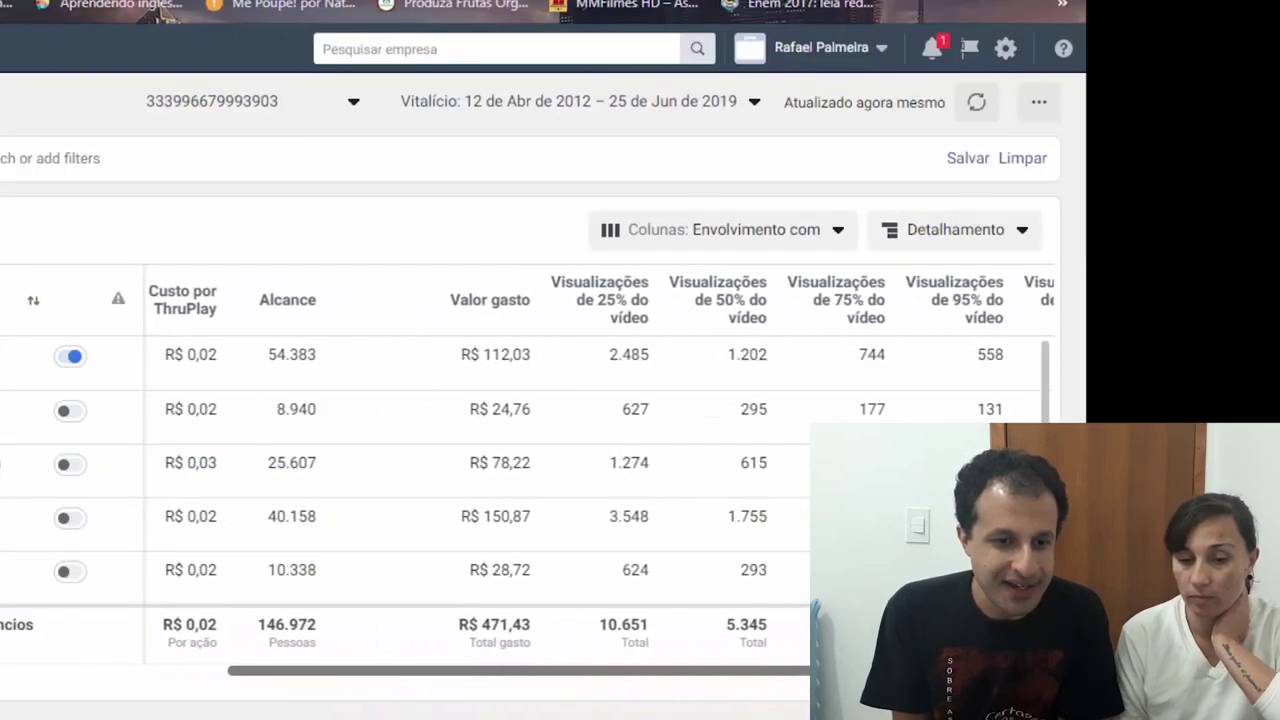
scroll(518, 385, "down", 2)
scroll(518, 385, "down", 3)
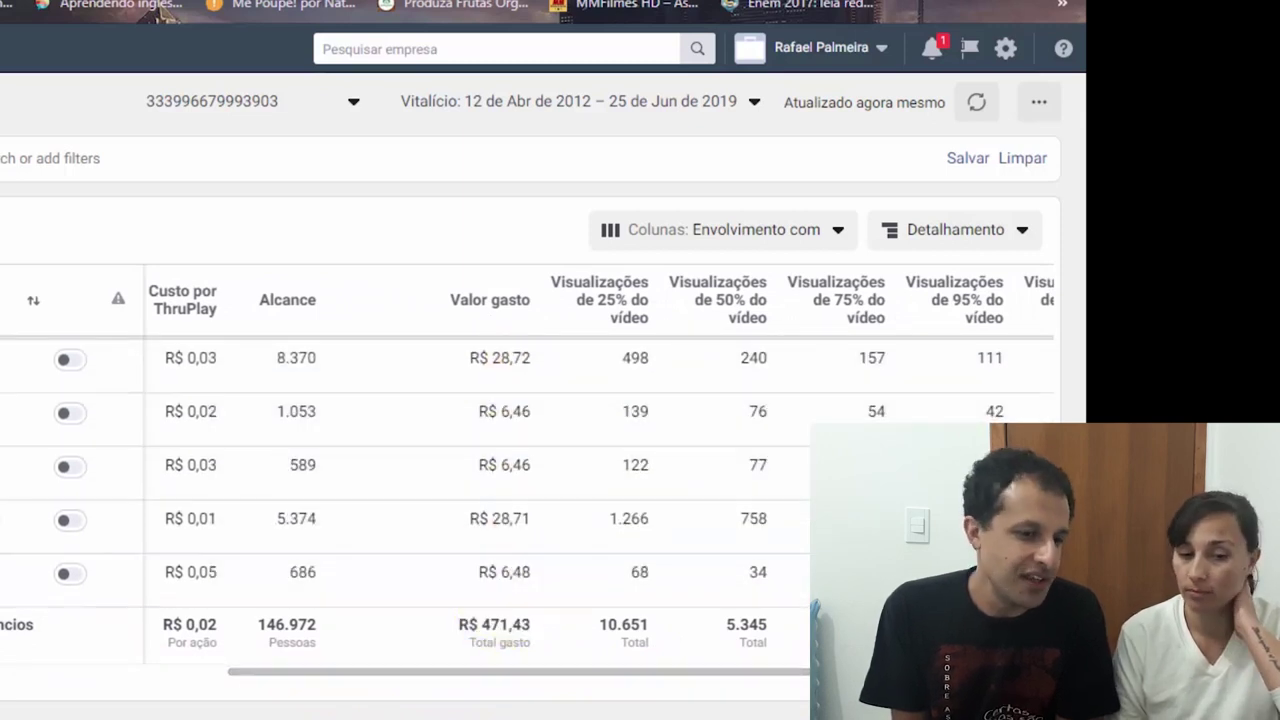
scroll(405, 470, "up", 5)
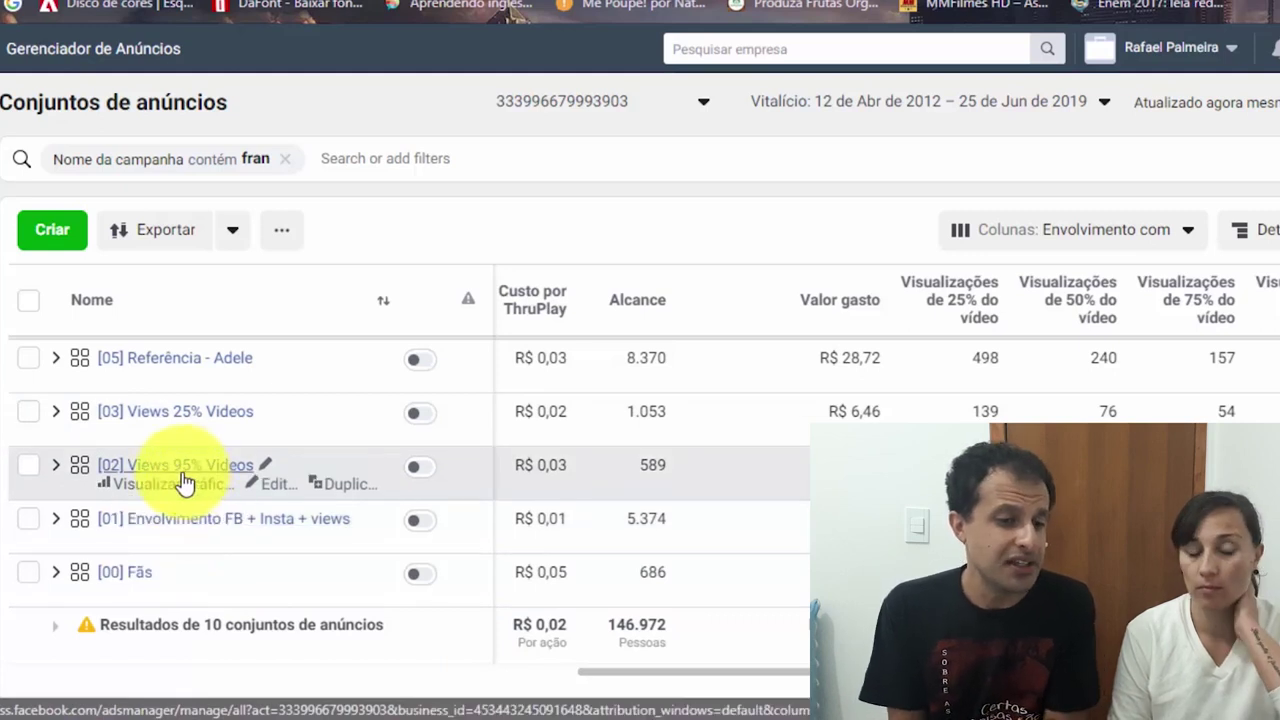
scroll(200, 486, "up", 3)
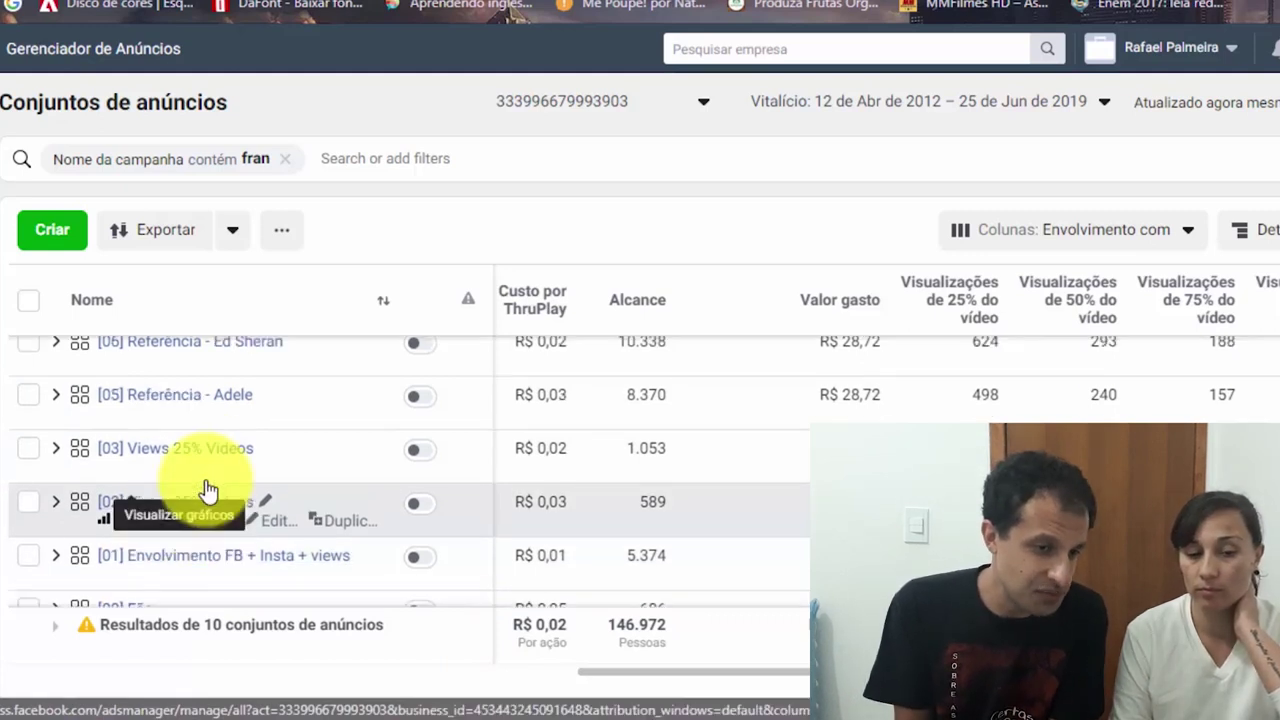
Look through the campaign's ad sets from "[08] Casamentos Brasil" to "[00] Fãs", comparing their impressions and 3-second and 10-second video views.
scroll(208, 488, "up", 2)
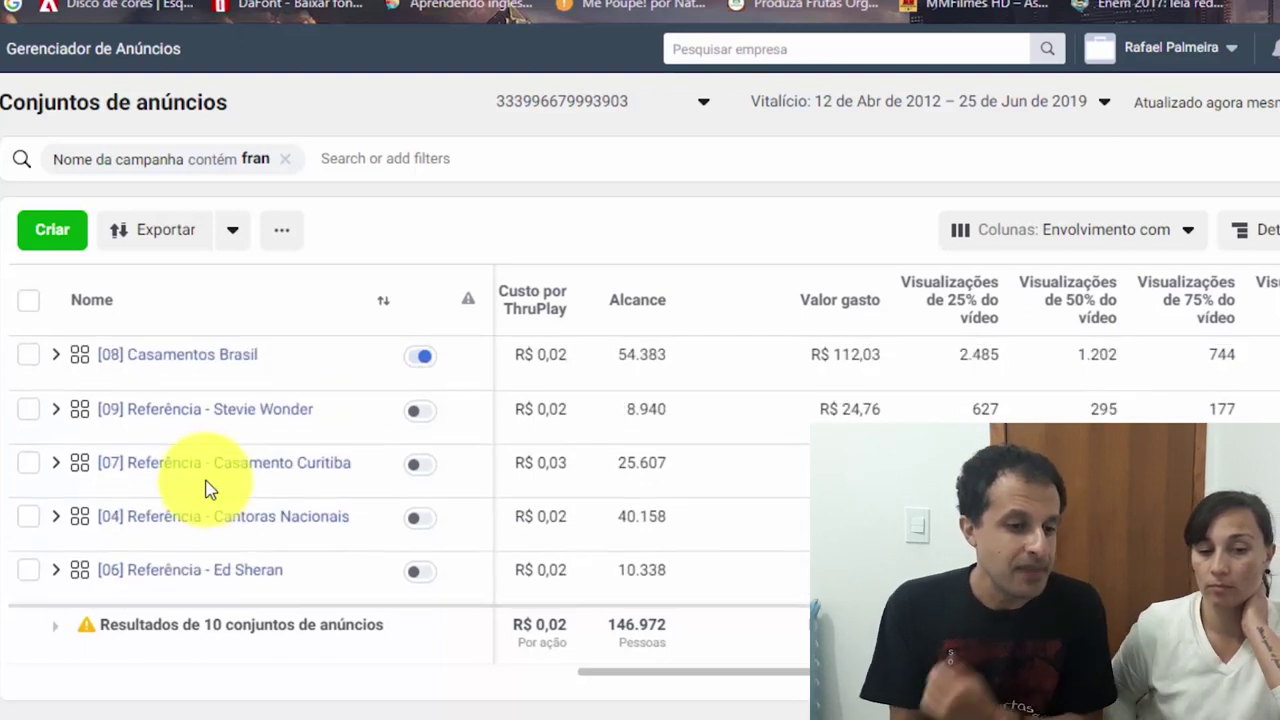
mouse_move(209, 486)
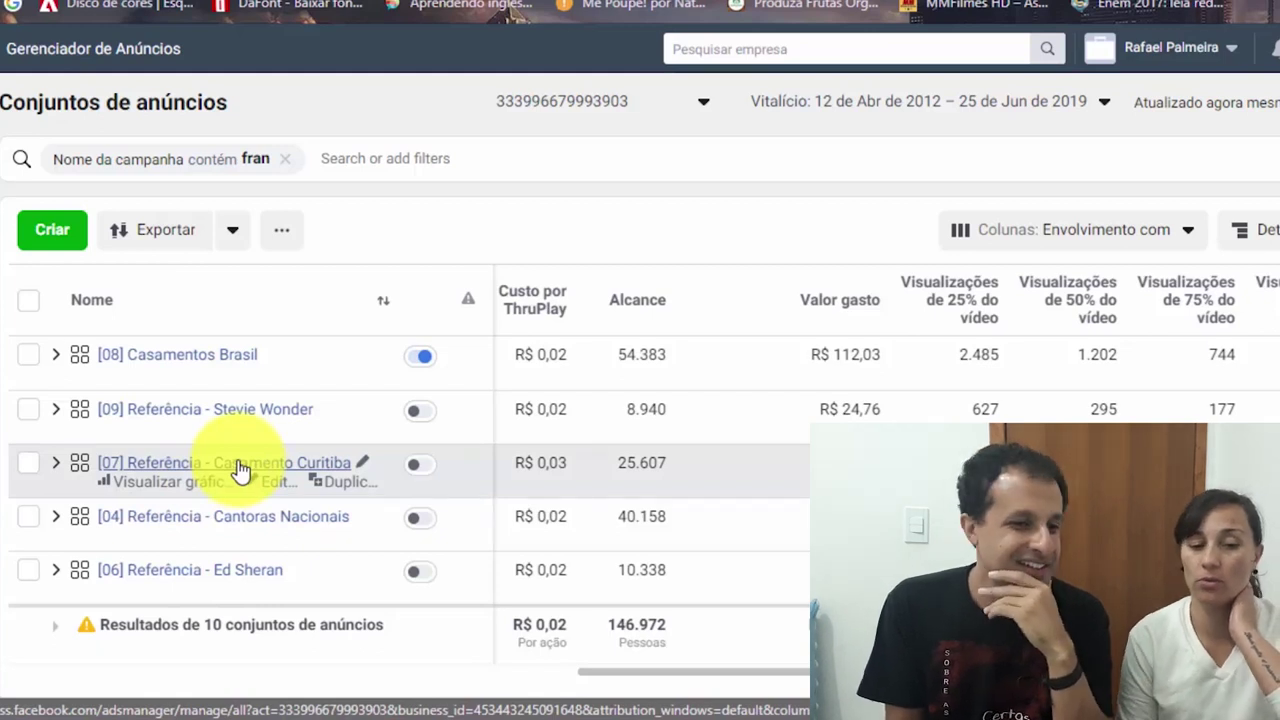
mouse_move(257, 417)
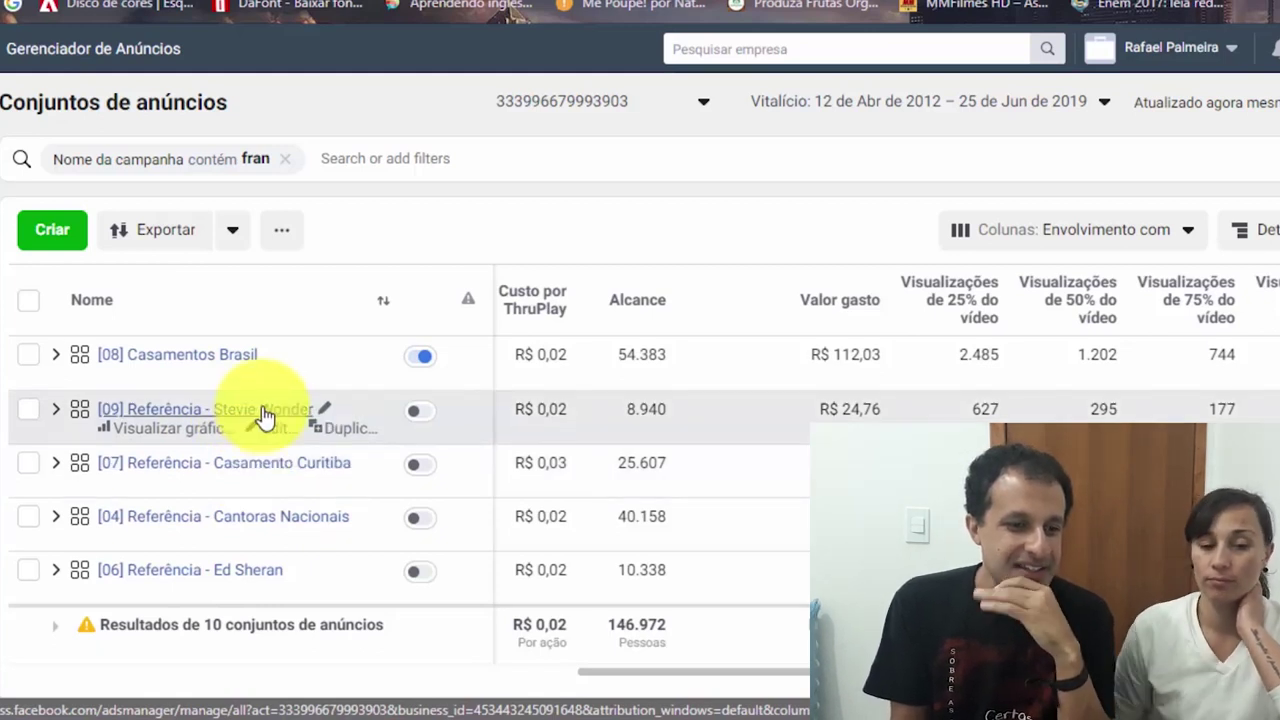
left_click_drag(706, 674, 207, 627)
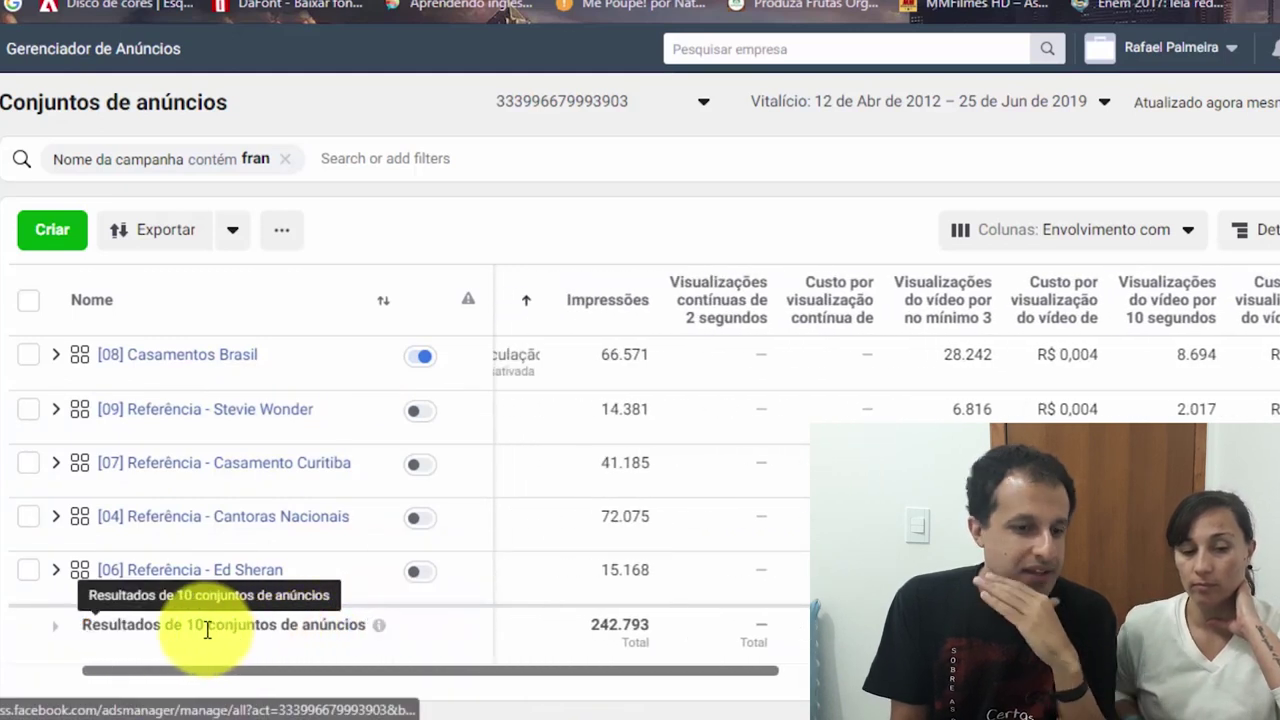
scroll(280, 420, "down", 3)
scroll(296, 472, "up", 1)
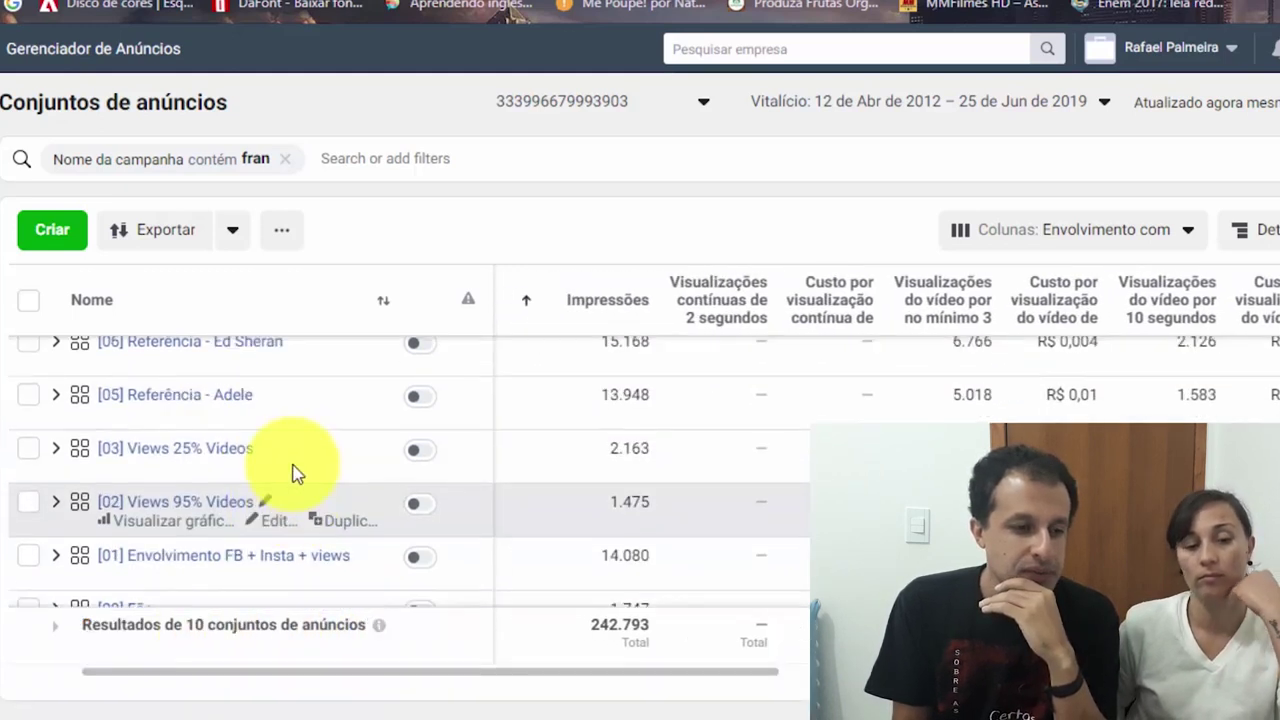
scroll(296, 468, "up", 4)
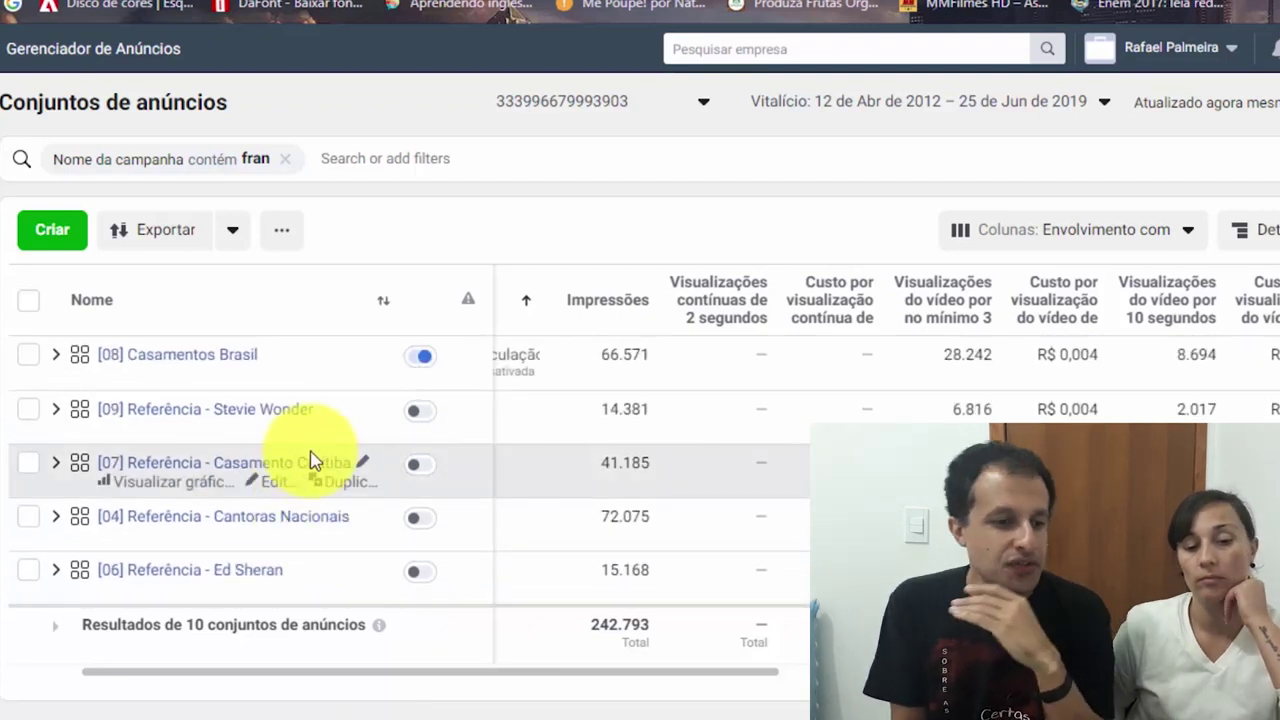
scroll(365, 463, "down", 5)
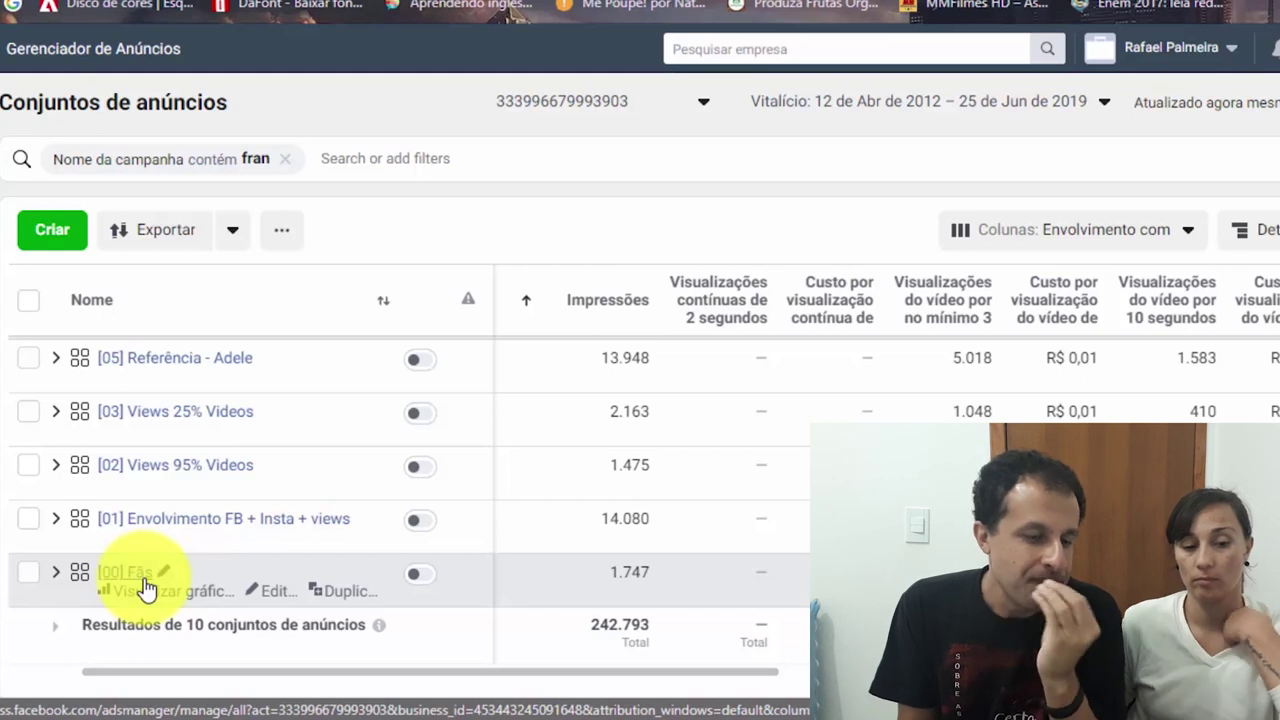
Check the delivery status and impressions of the fan, engagement and video-view ad sets against the "Referência" ad sets.
scroll(360, 660, "left", 3)
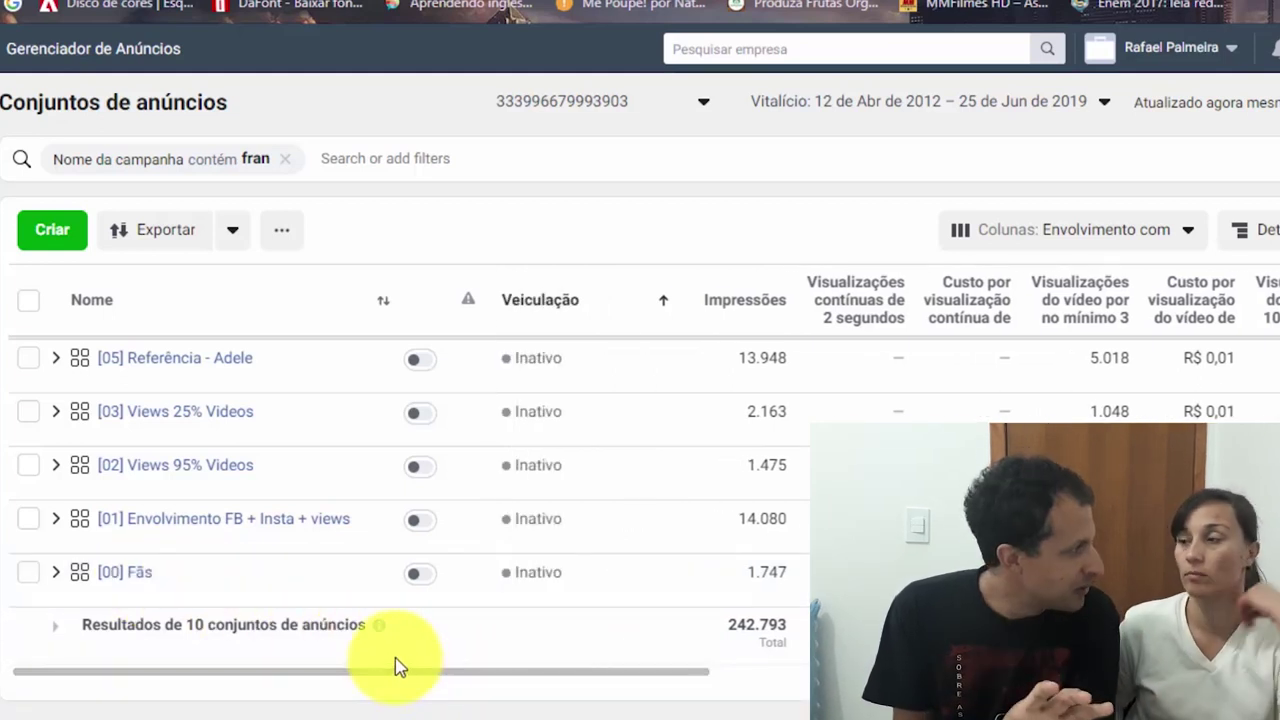
left_click_drag(495, 672, 540, 675)
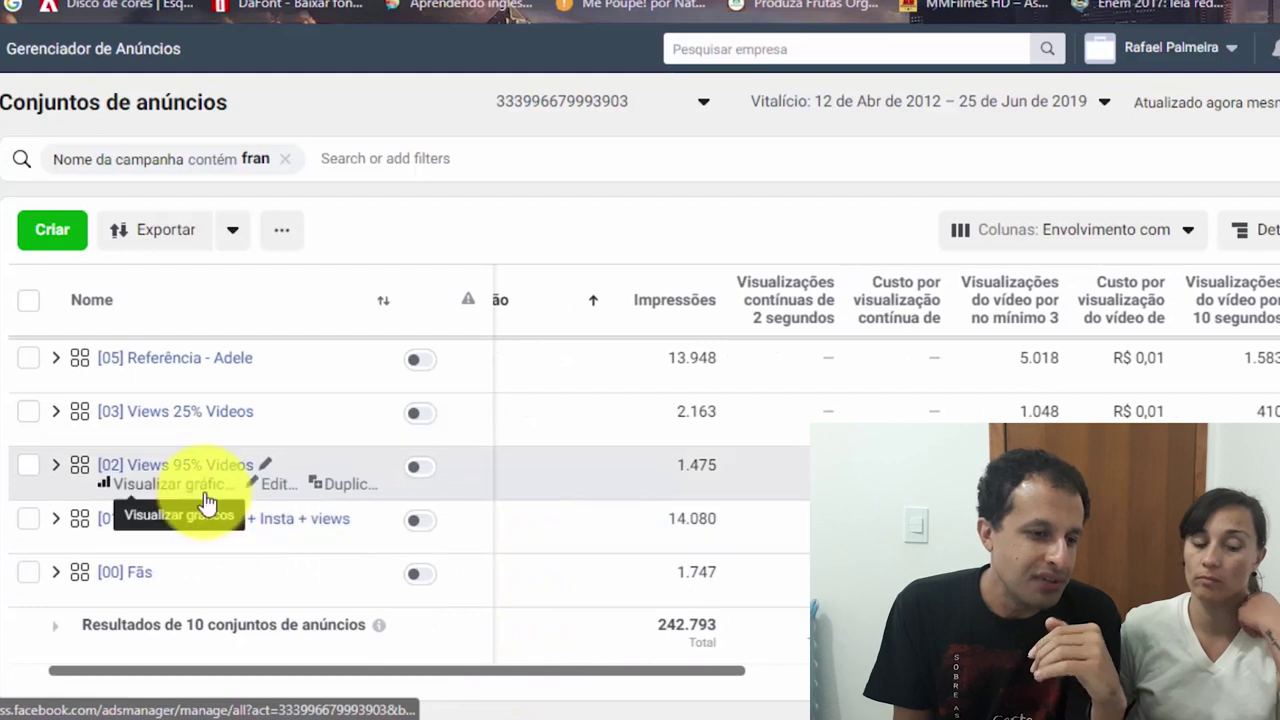
scroll(205, 502, "up", 3)
scroll(178, 500, "up", 2)
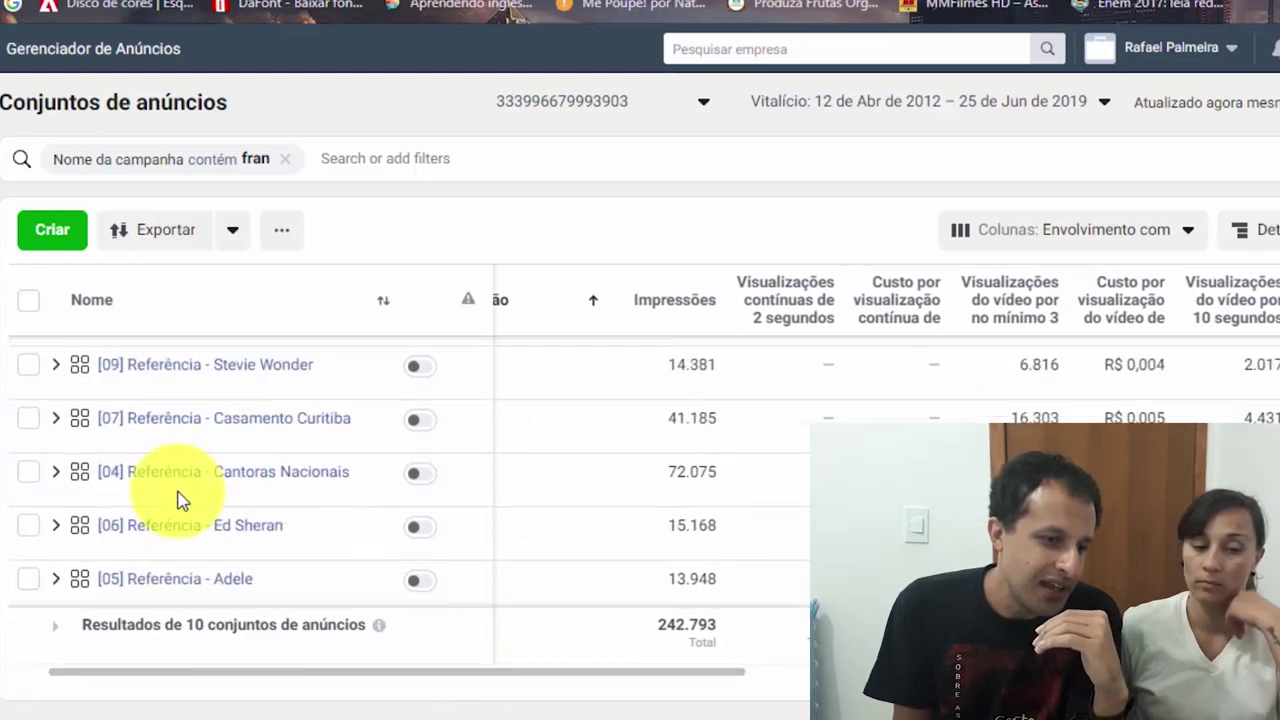
scroll(178, 500, "down", 5)
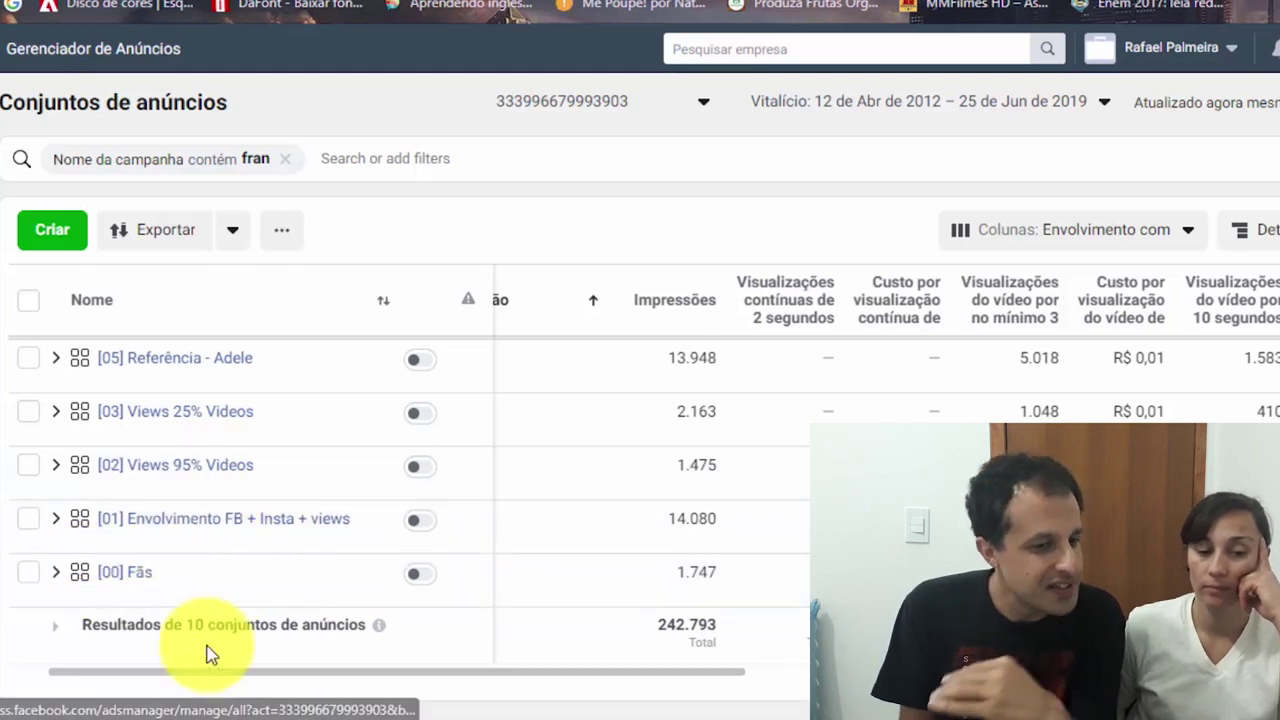
scroll(208, 625, "up", 1)
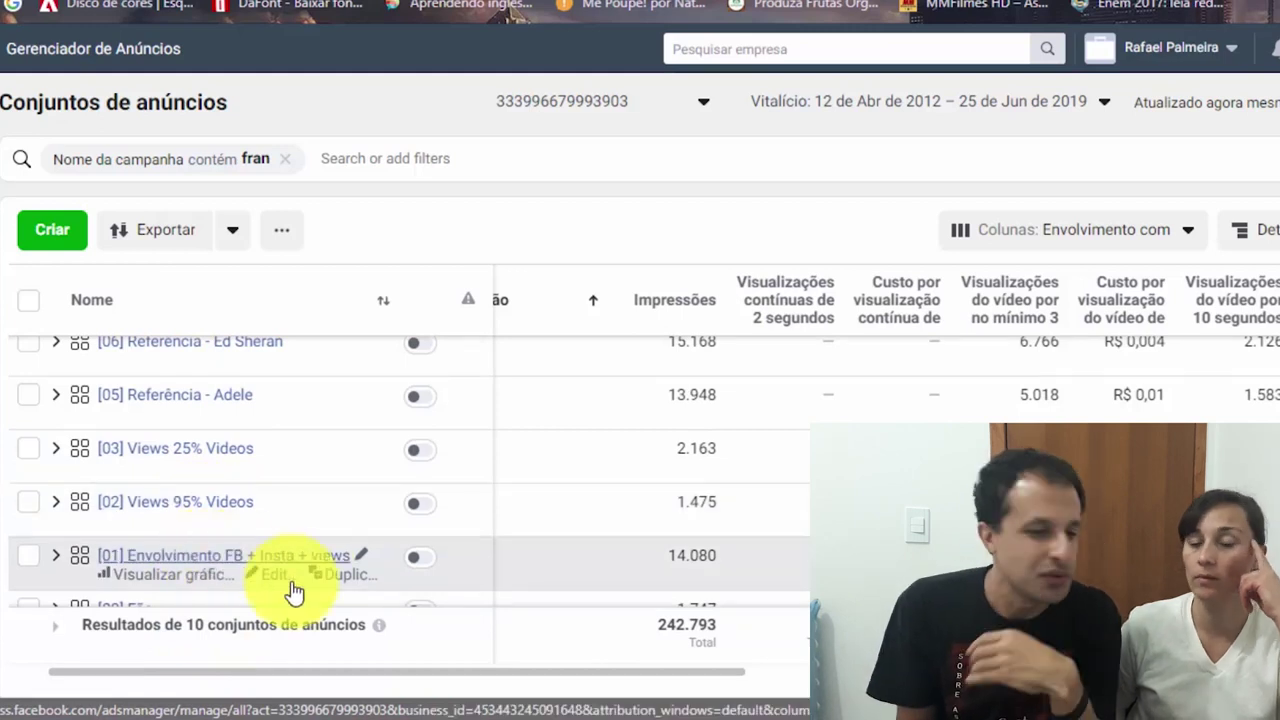
scroll(575, 680, "down", 1)
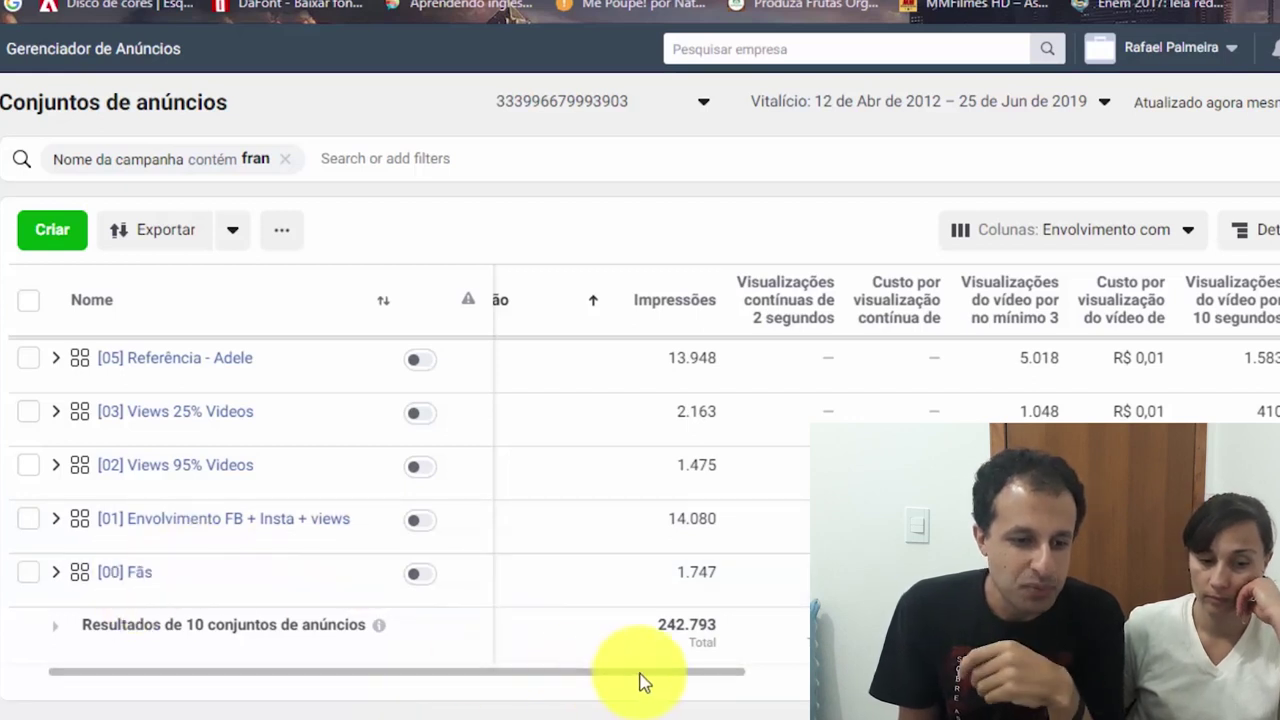
Compare ThruPlays, reach, amount spent and costs per view of the "Views 25% Videos", "Views 95% Videos", "Envolvimento FB + Insta + views" and "Fãs" ad sets.
left_click_drag(660, 672, 1098, 670)
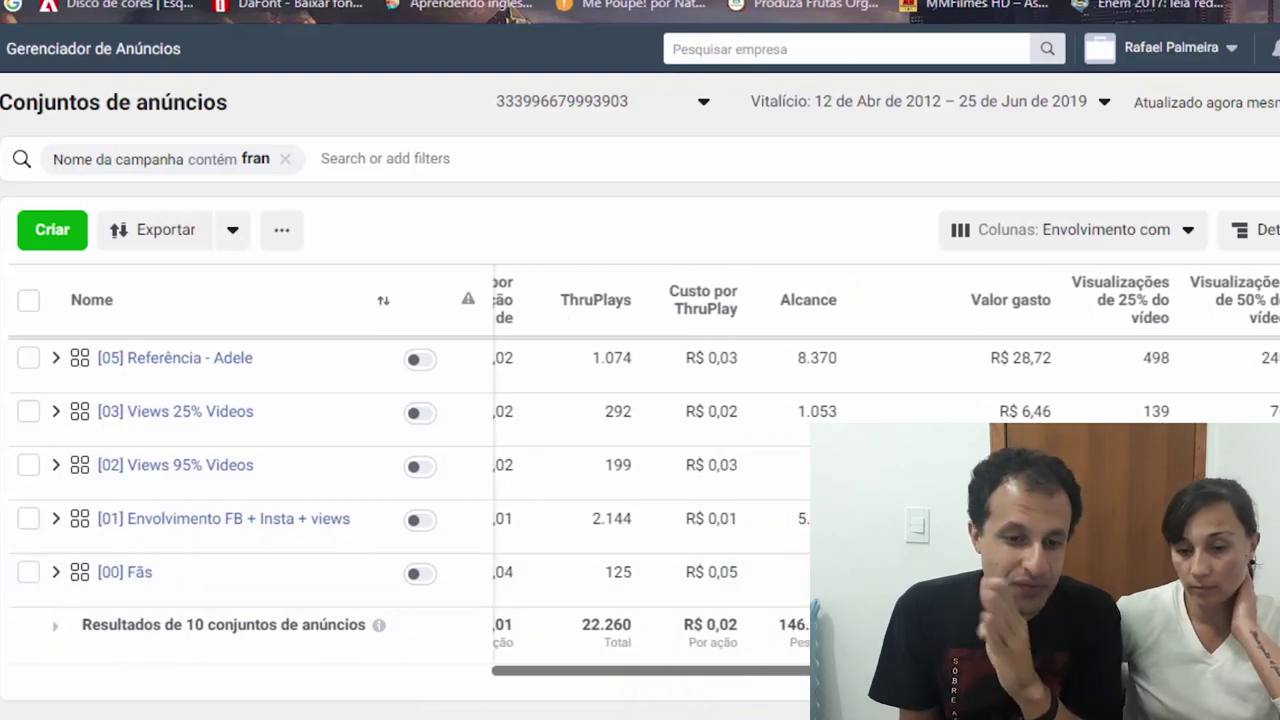
left_click_drag(930, 670, 798, 668)
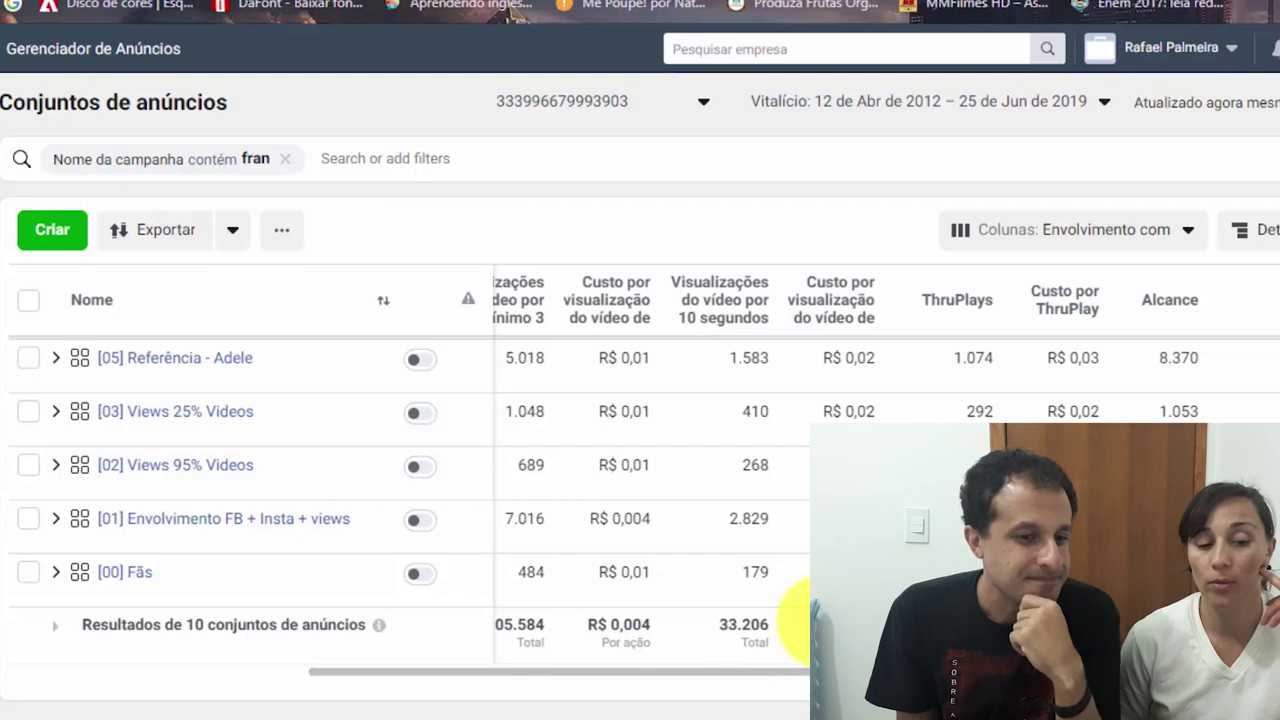
left_click_drag(800, 668, 483, 648)
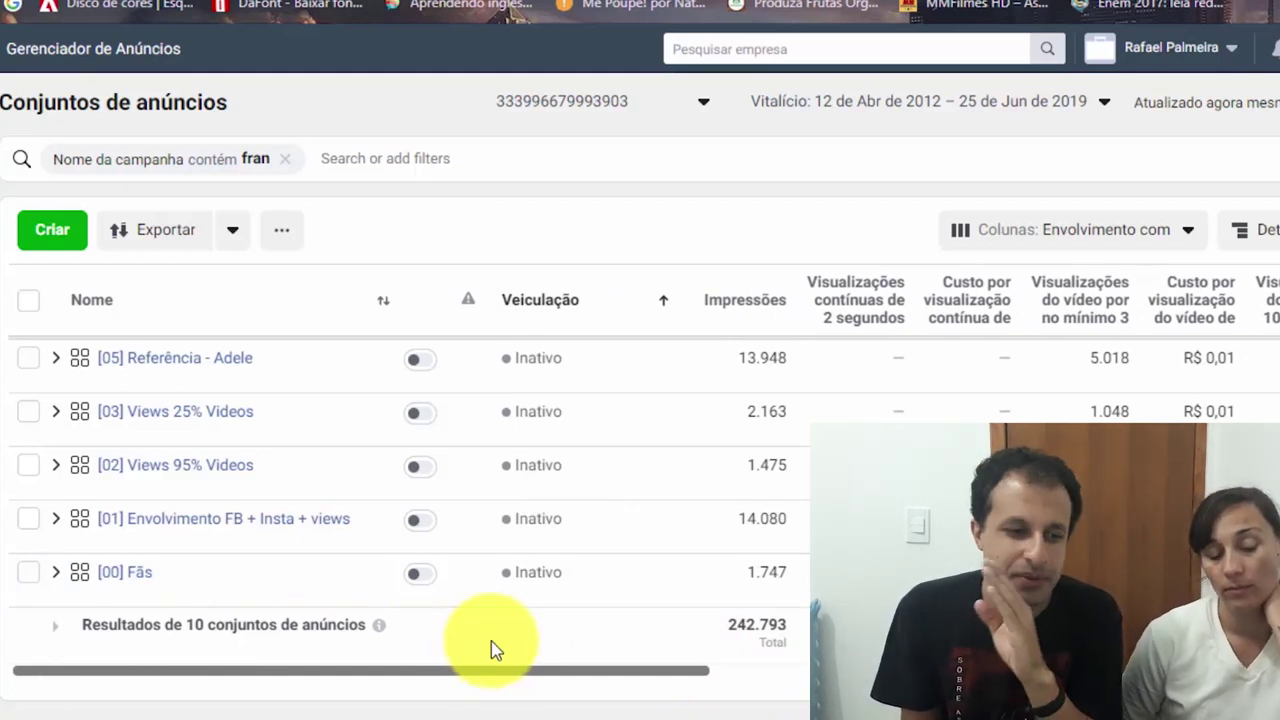
left_click_drag(634, 670, 1108, 695)
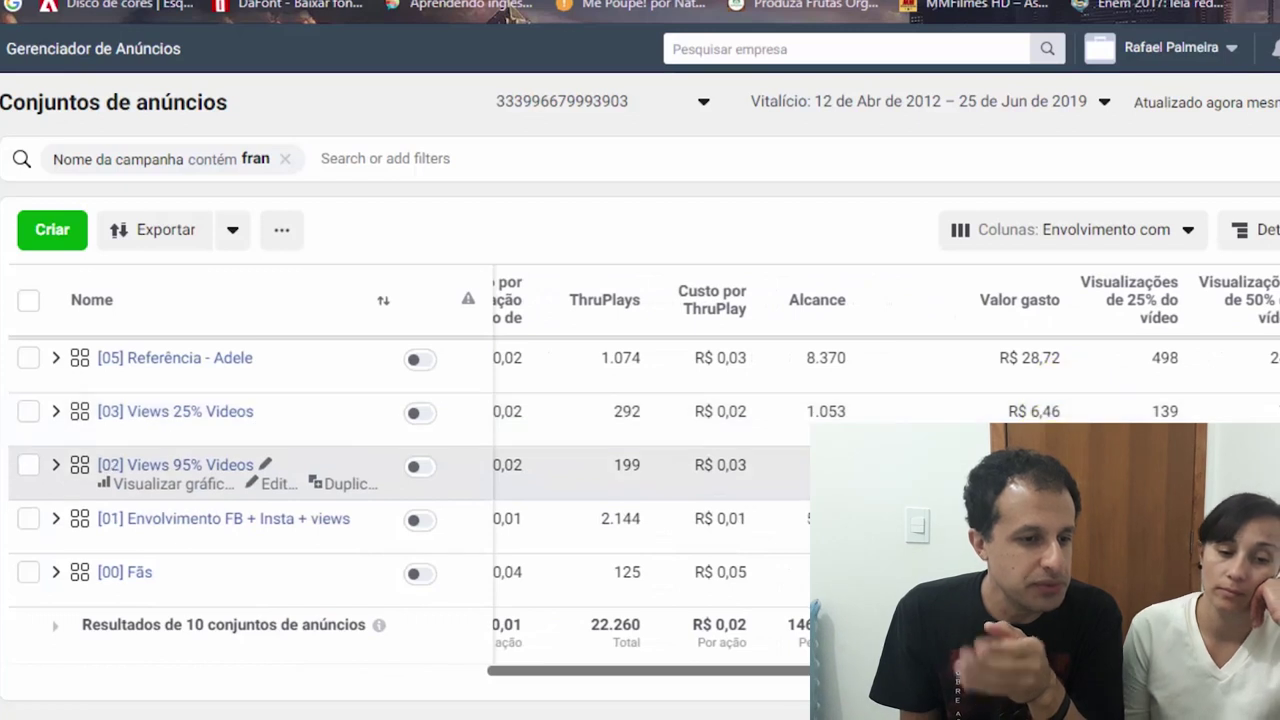
scroll(400, 472, "up", 1)
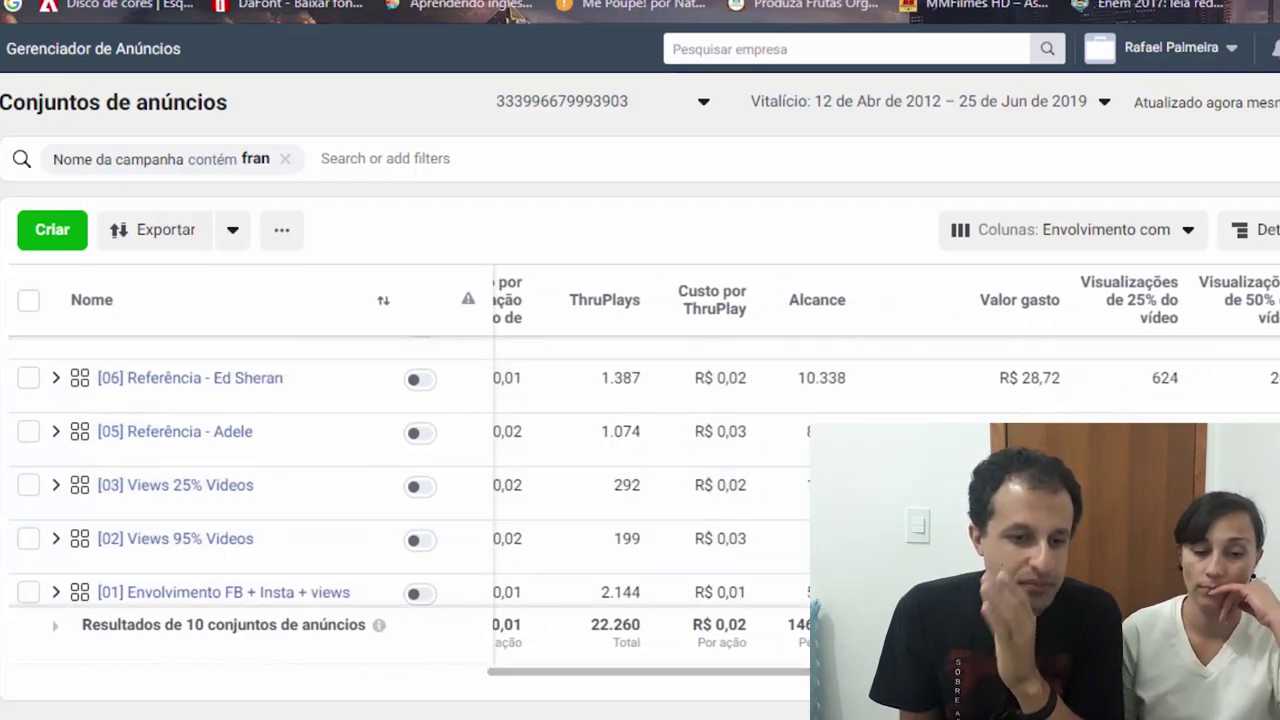
left_click_drag(977, 670, 766, 666)
scroll(912, 395, "down", 1)
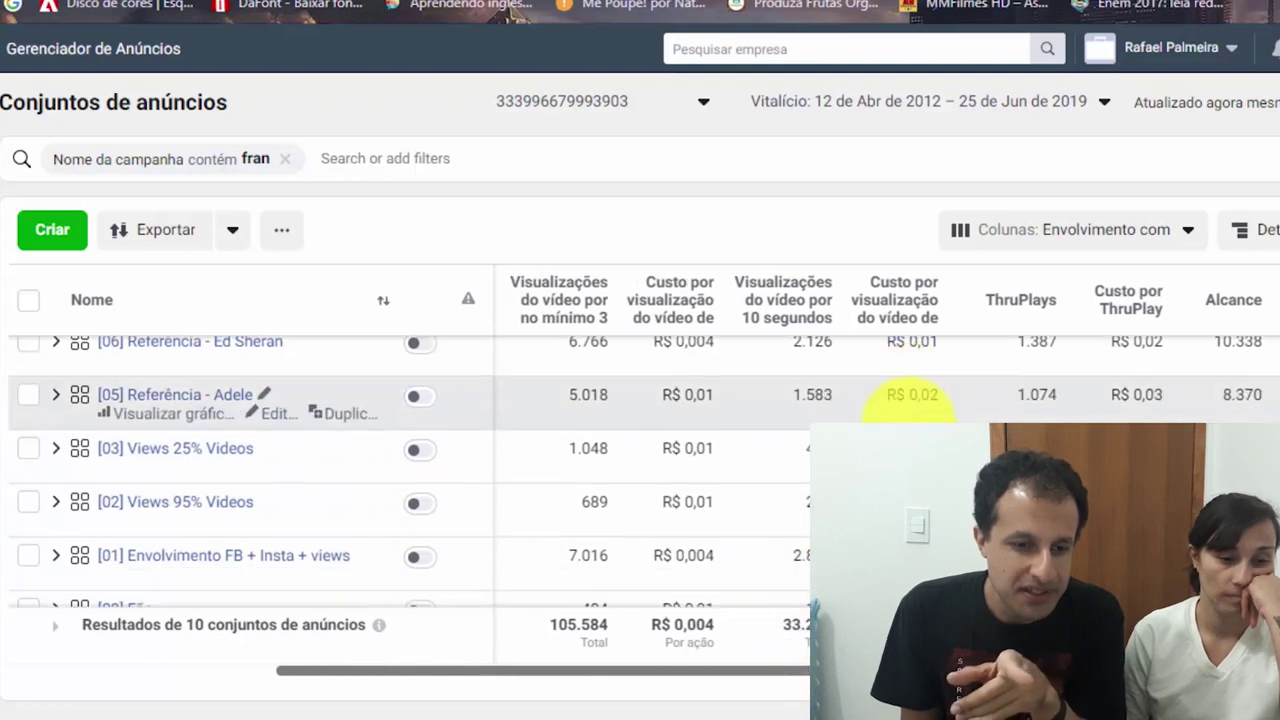
scroll(912, 400, "down", 1)
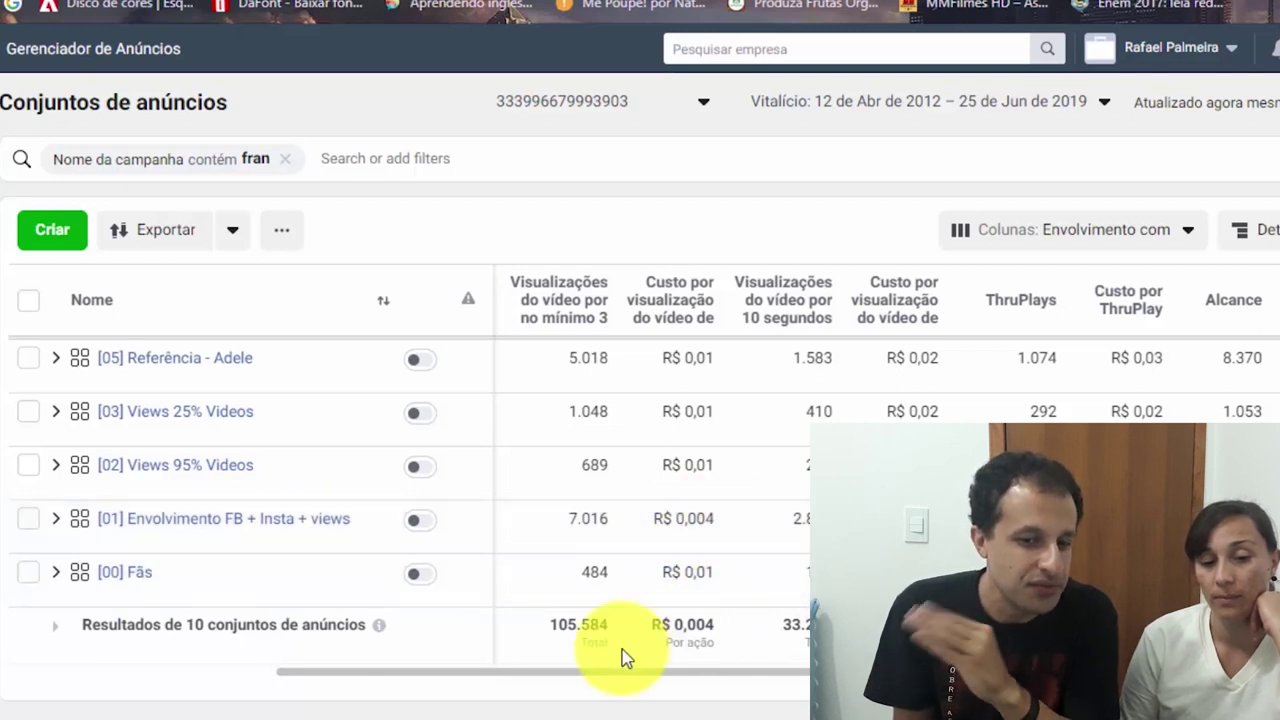
left_click_drag(714, 671, 220, 518)
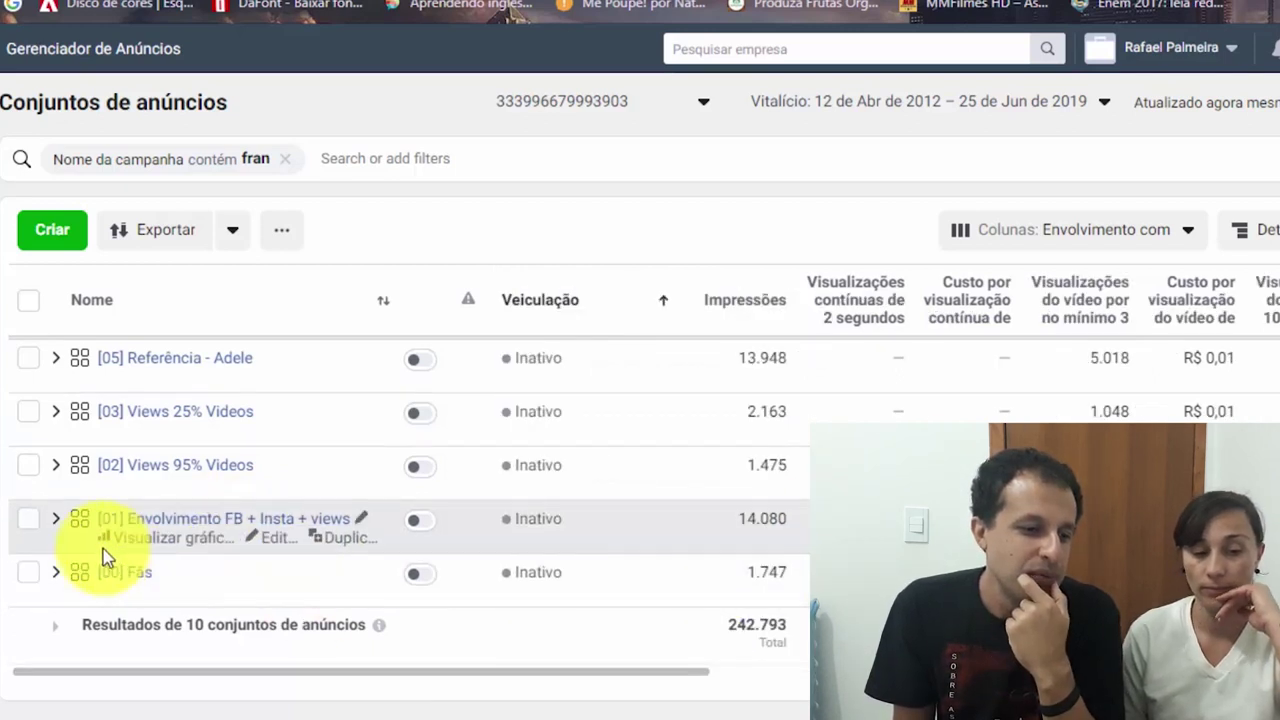
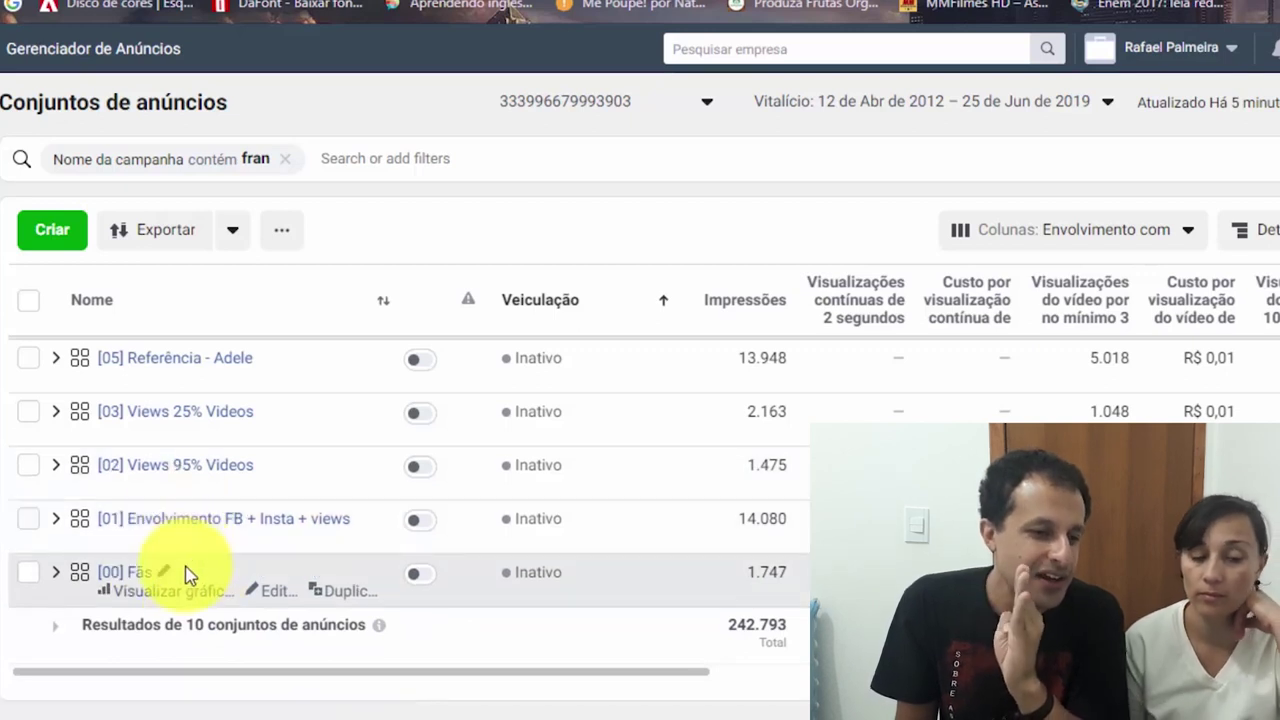
Review how the ad sets split the audience between wedding and artist references, video viewers, engaged people and fans.
scroll(190, 570, "up", 5)
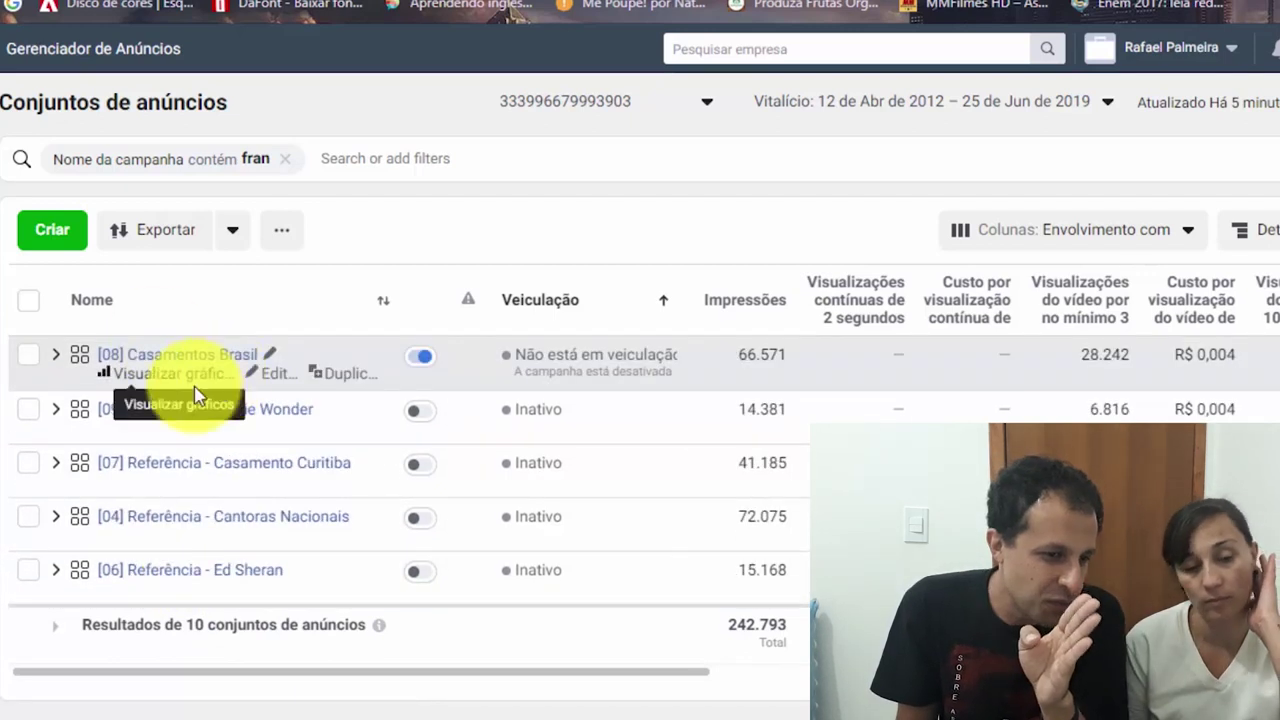
scroll(194, 406, "down", 1)
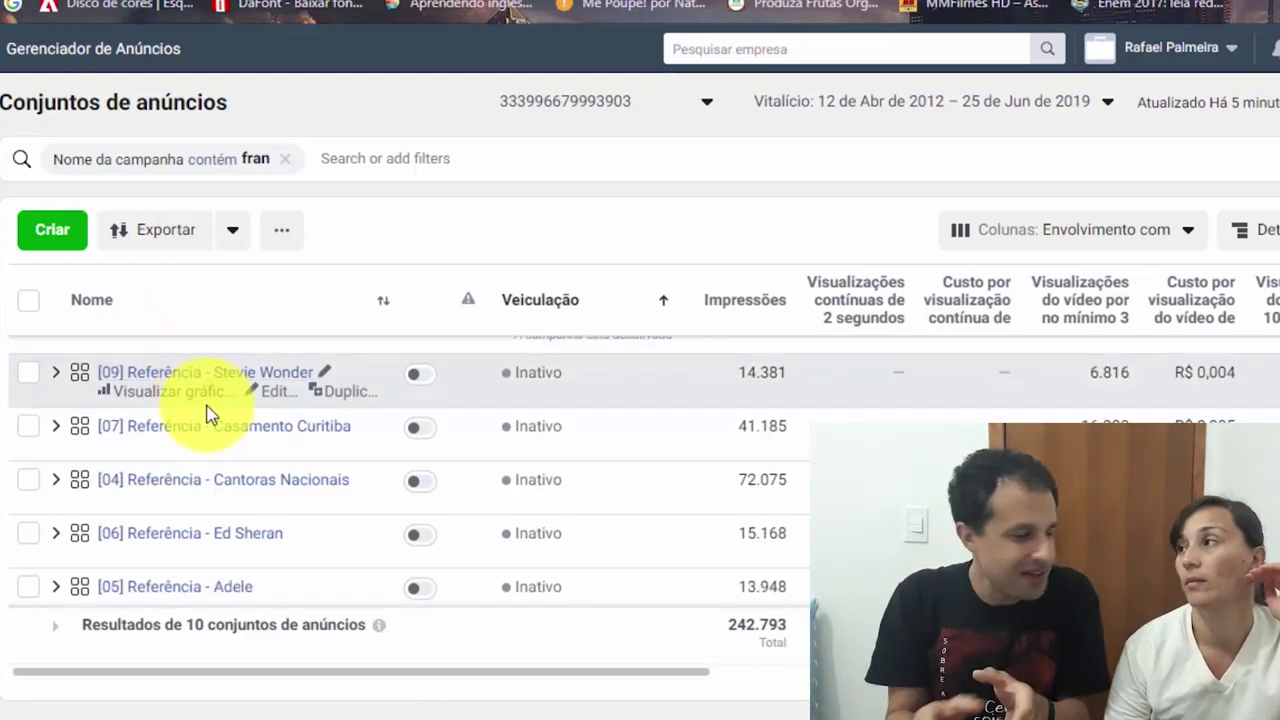
scroll(205, 420, "down", 4)
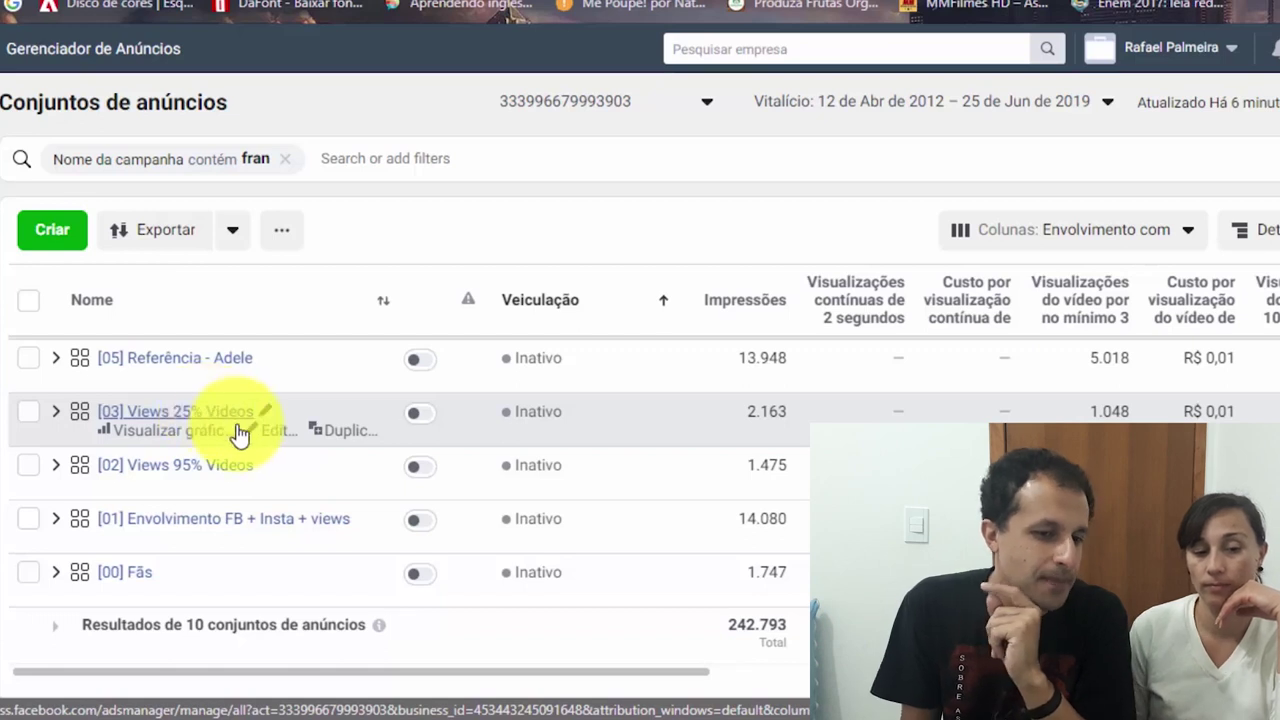
scroll(250, 450, "up", 1)
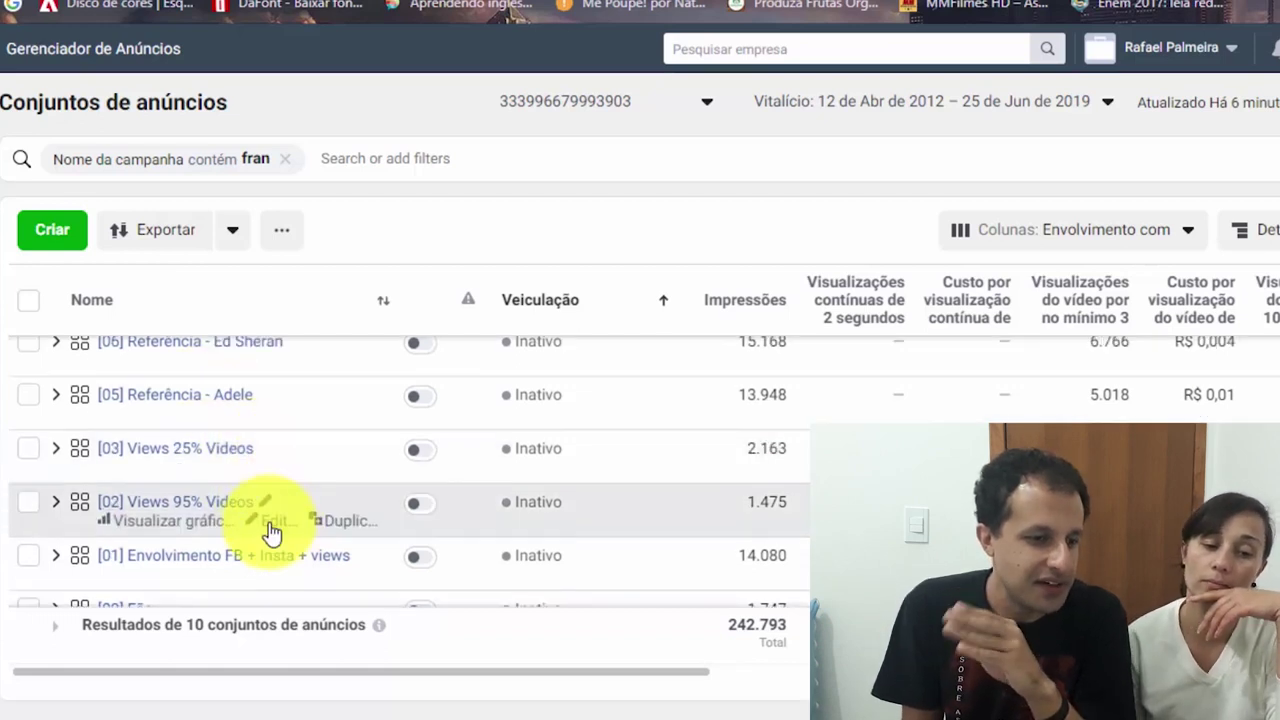
scroll(240, 505, "up", 1)
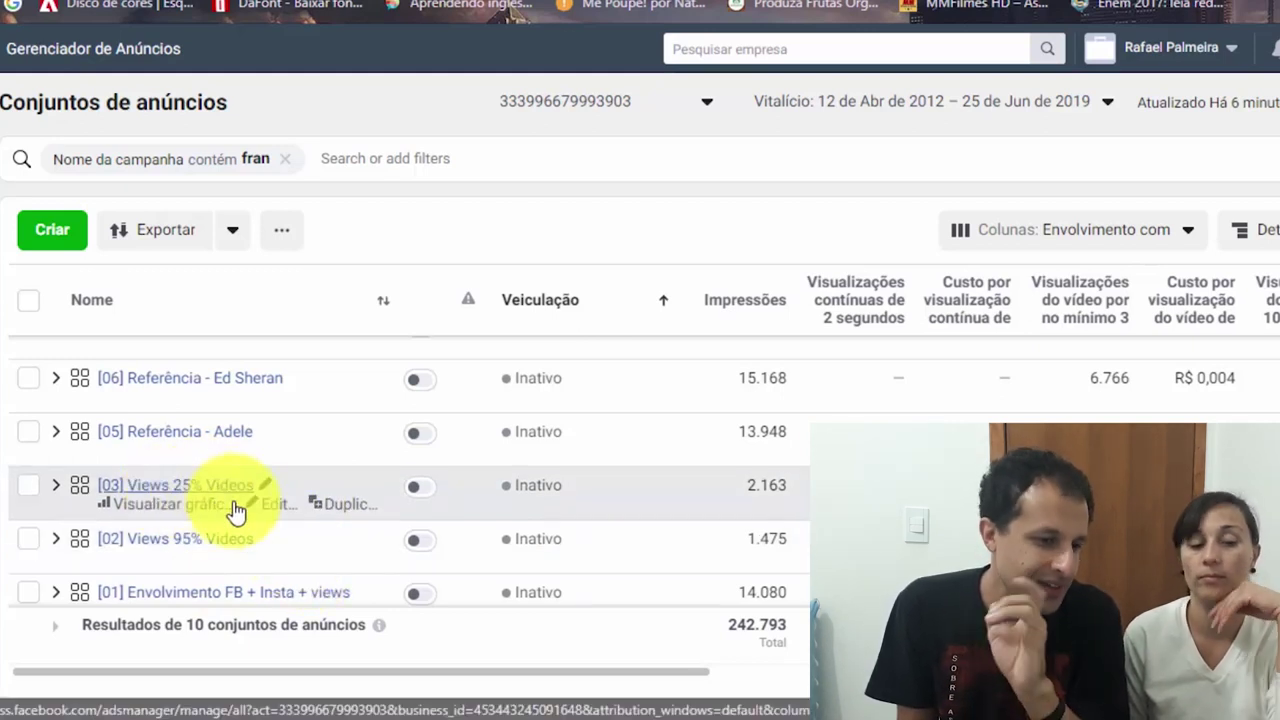
scroll(215, 545, "down", 2)
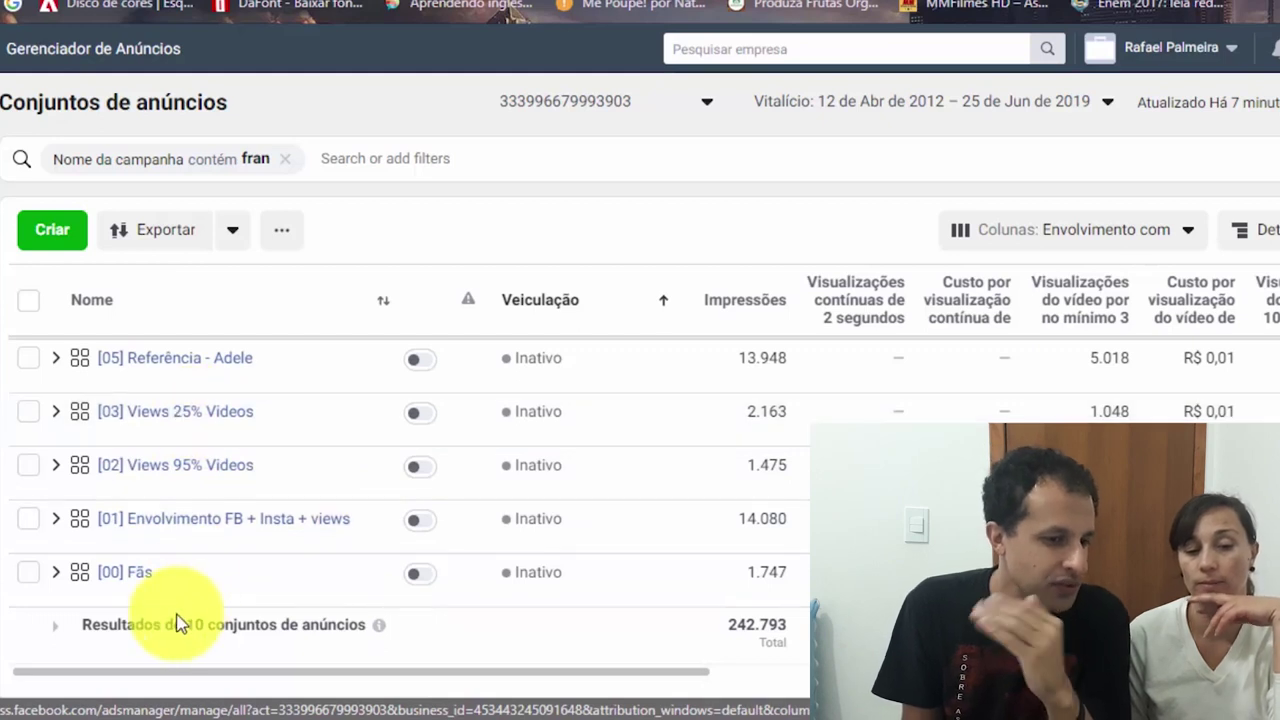
scroll(190, 513, "up", 1)
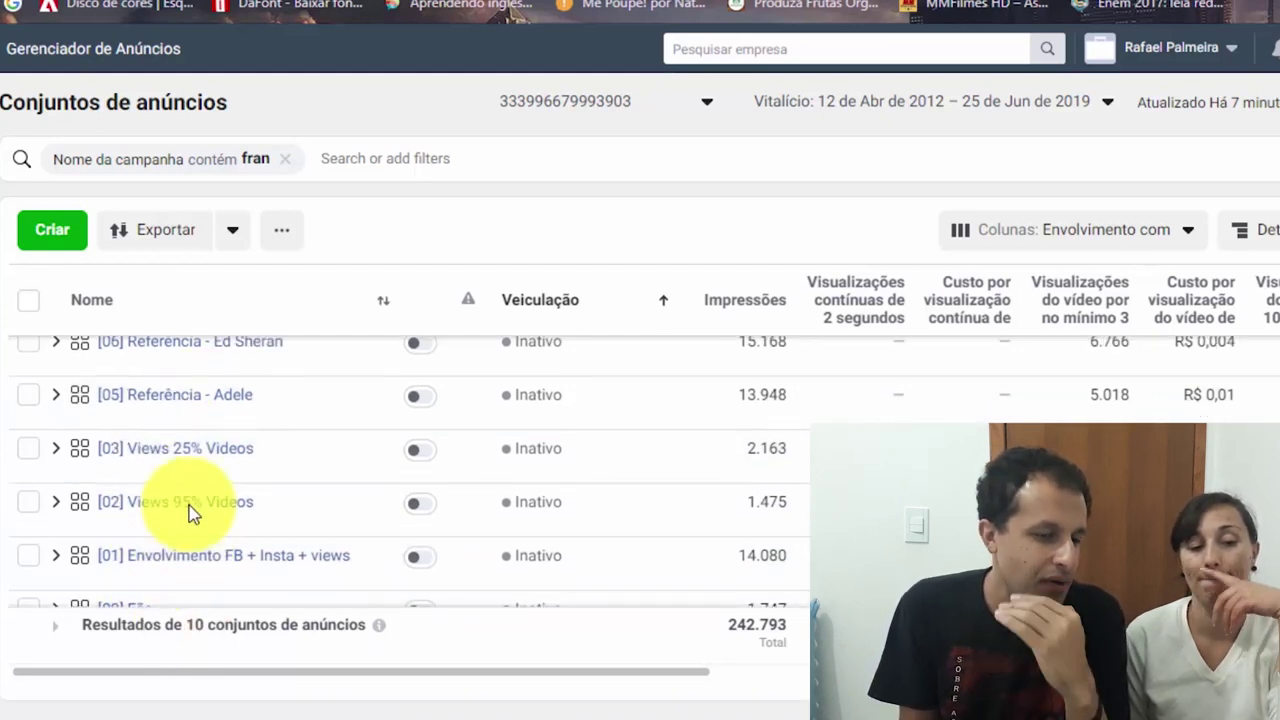
scroll(191, 509, "up", 1)
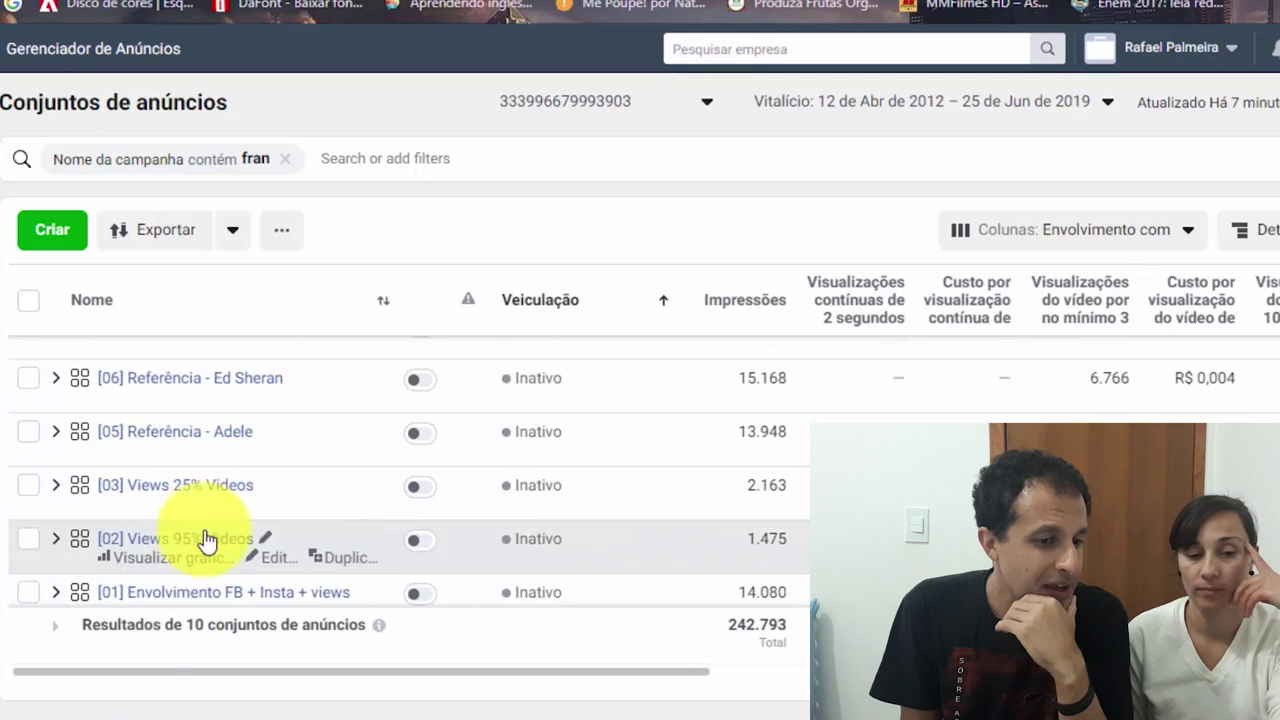
scroll(232, 558, "up", 1)
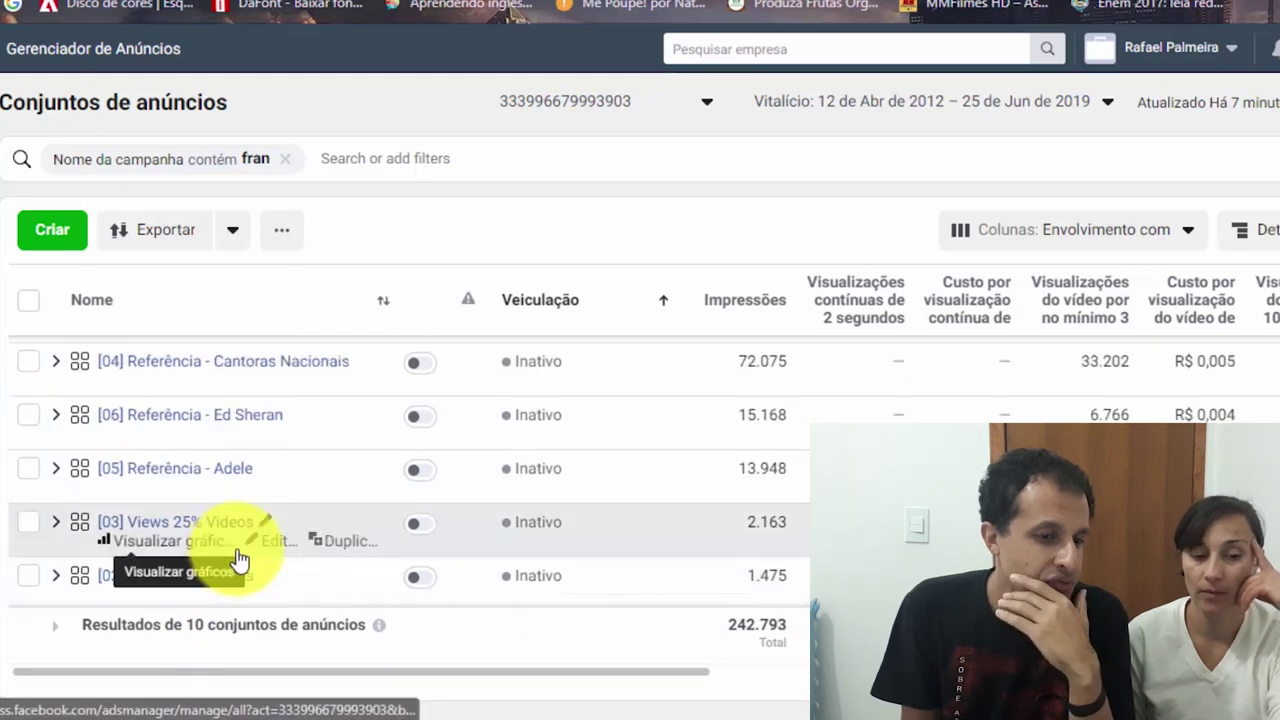
scroll(250, 540, "up", 1)
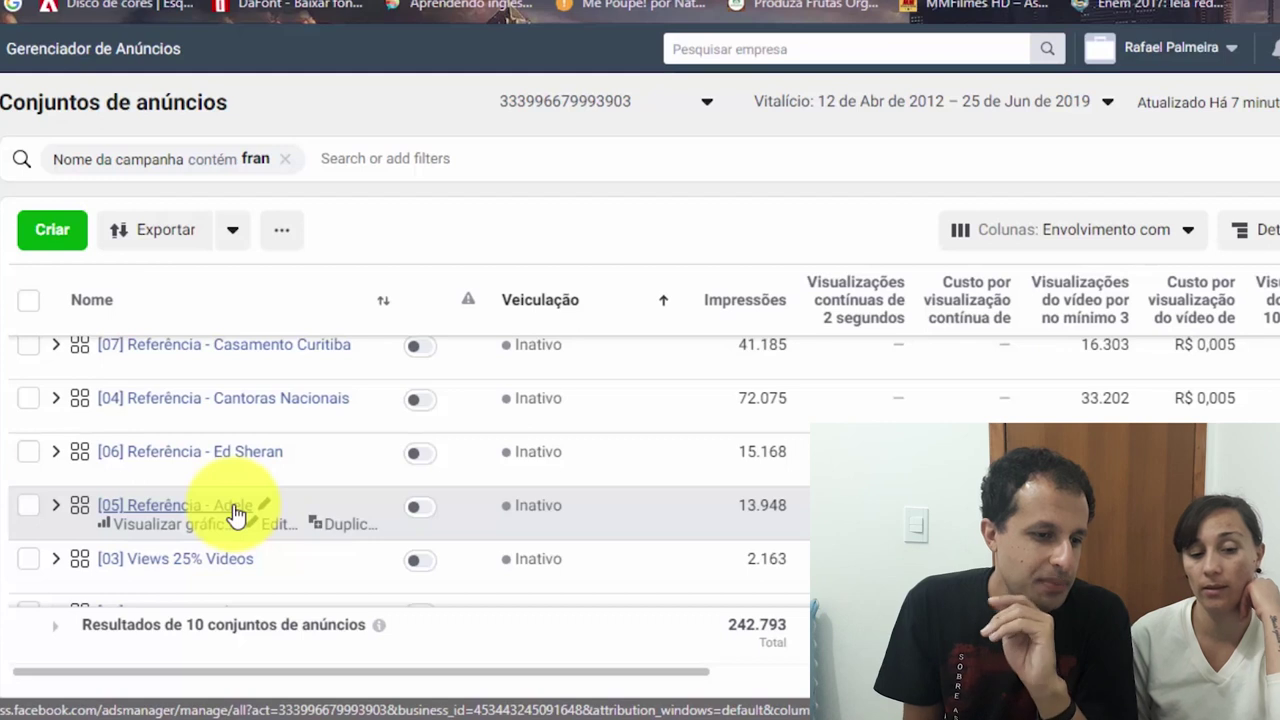
Open the "[04] Referência - Cantoras Nacionais" ad set's settings and examine its excluded custom audiences.
scroll(235, 515, "up", 1)
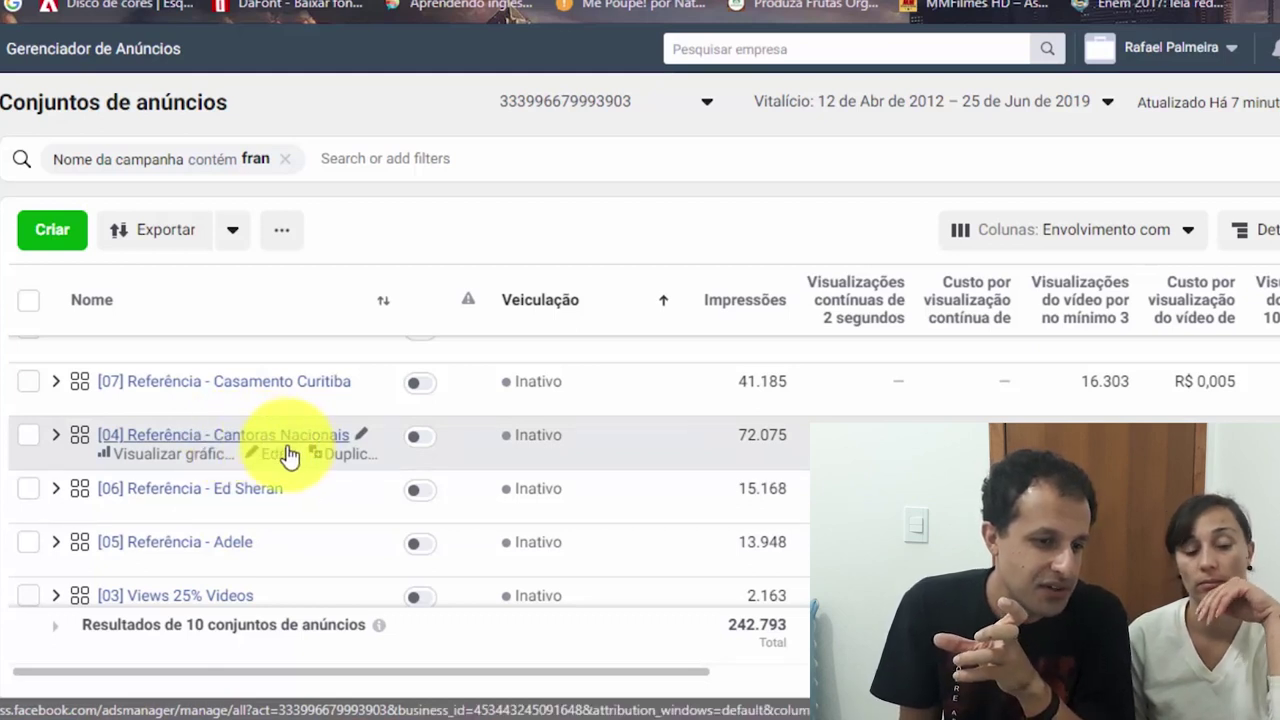
left_click(278, 460)
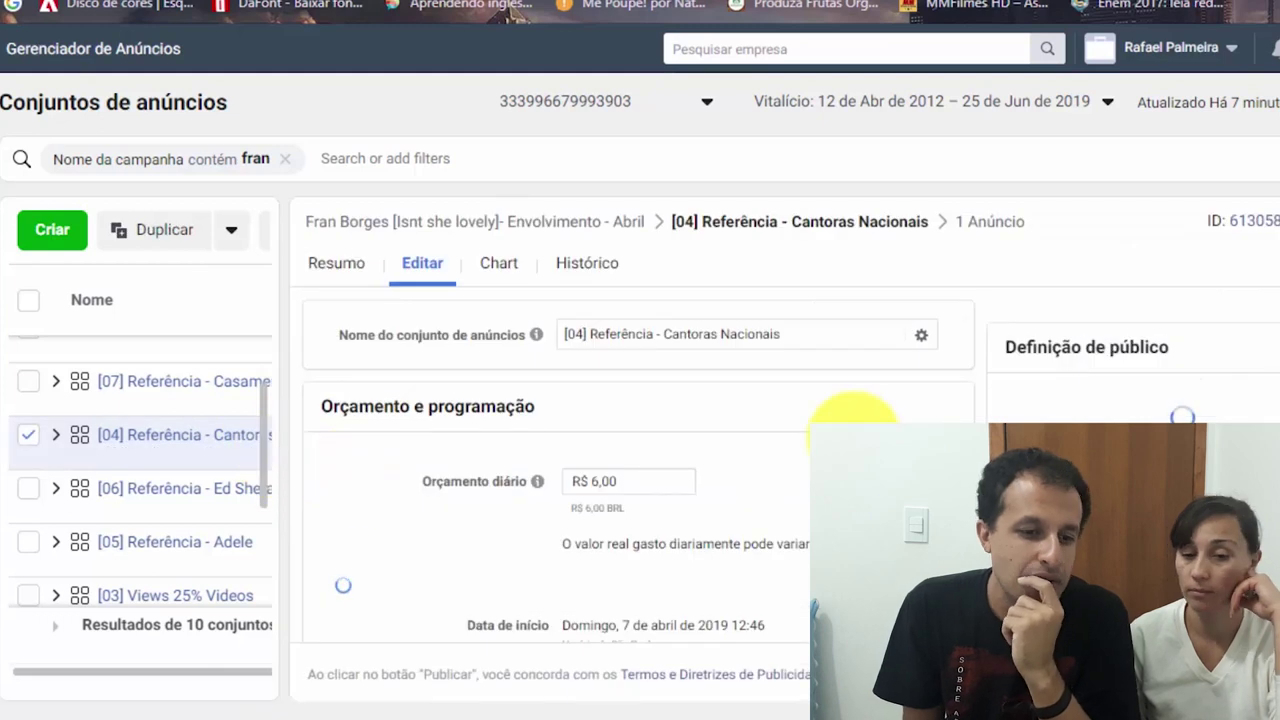
scroll(852, 412, "down", 1)
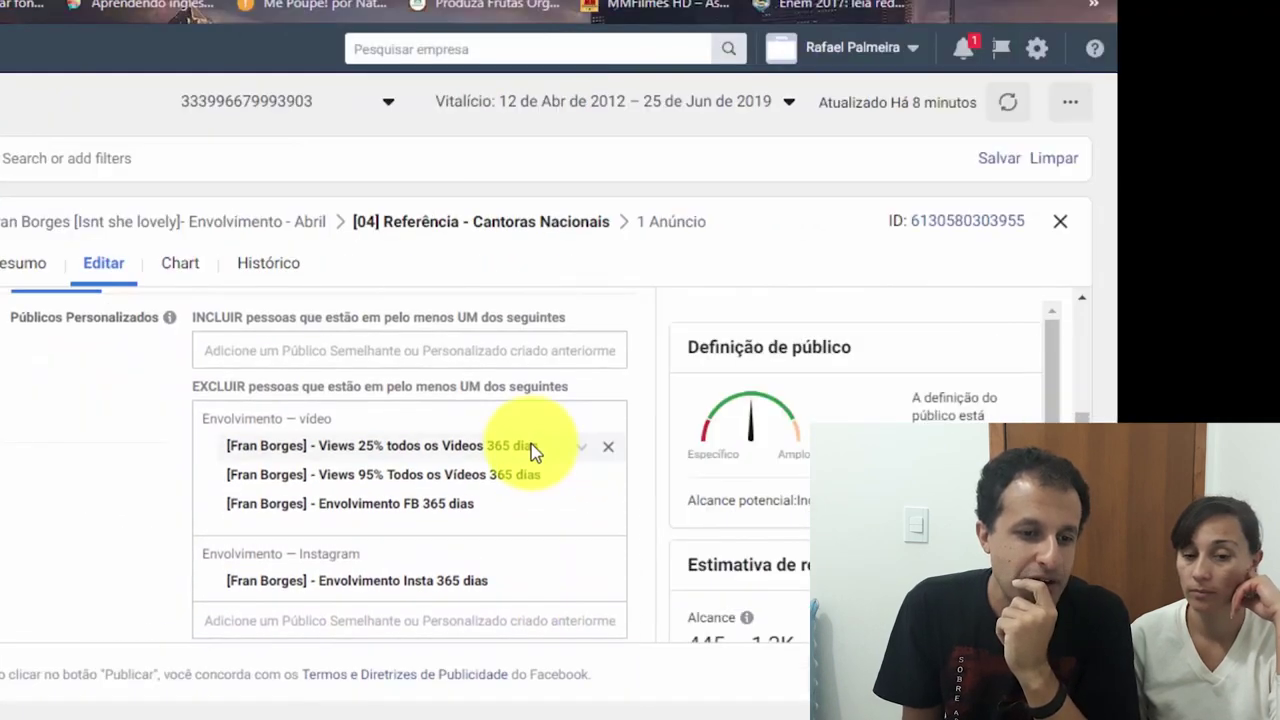
Review the video-view, Facebook and Instagram engagement audiences from the past 365 days that the ad set excludes.
scroll(480, 450, "up", 1)
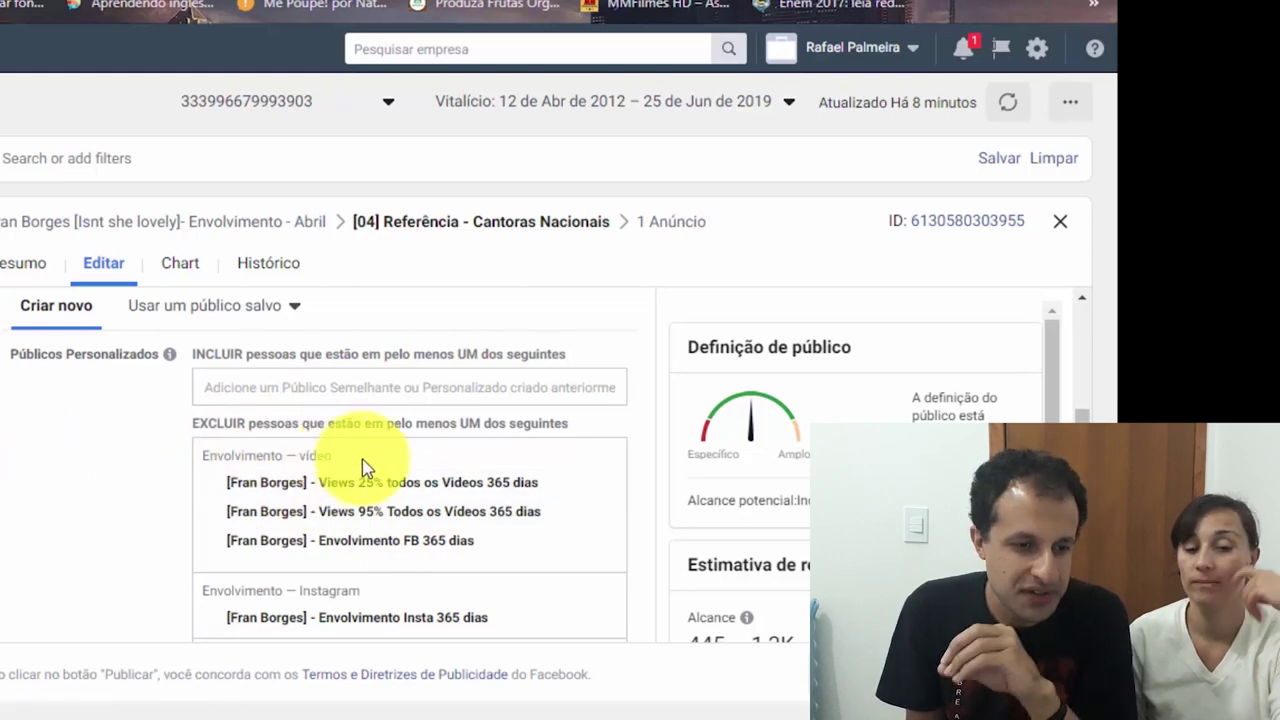
scroll(427, 488, "down", 1)
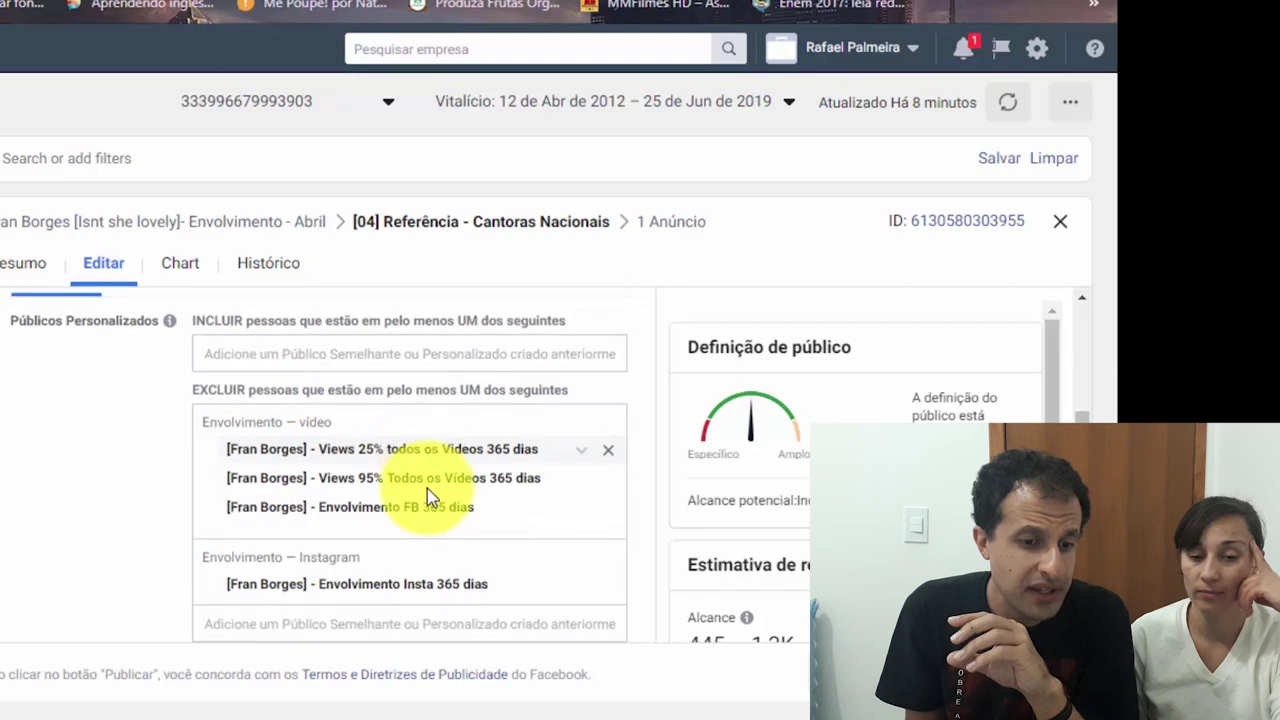
scroll(352, 474, "down", 1)
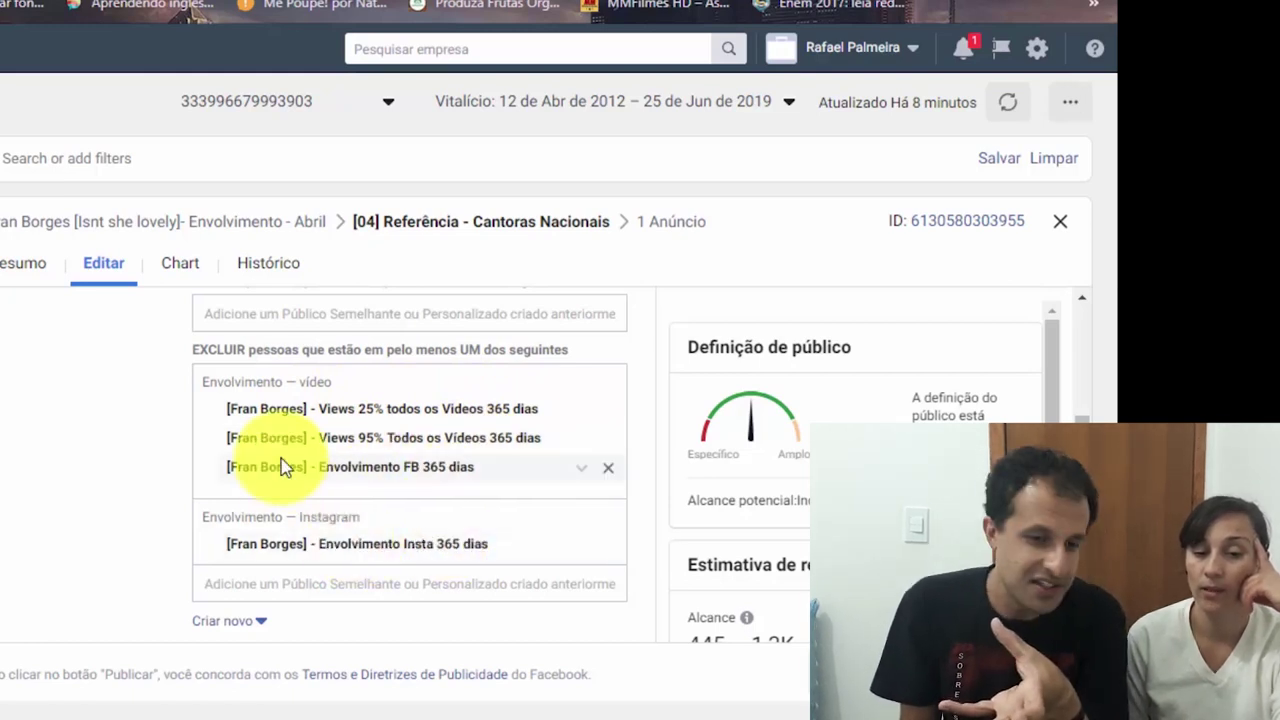
scroll(282, 466, "down", 1)
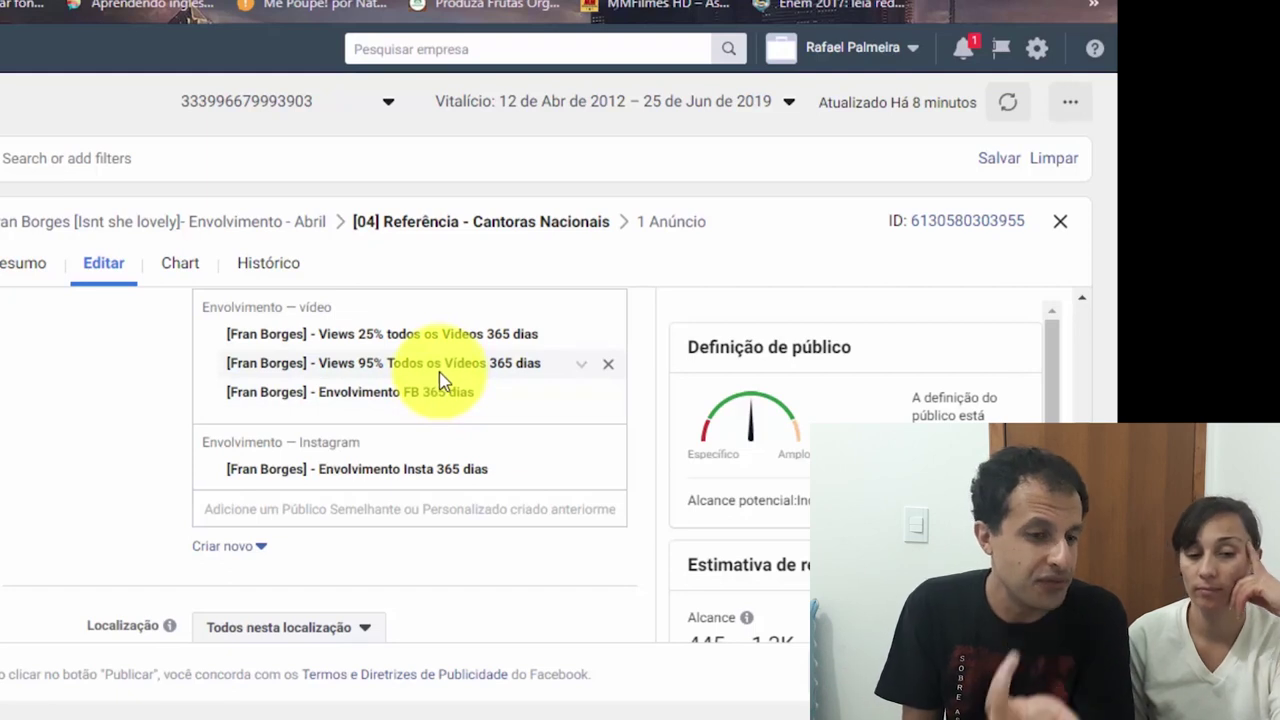
scroll(468, 440, "down", 1)
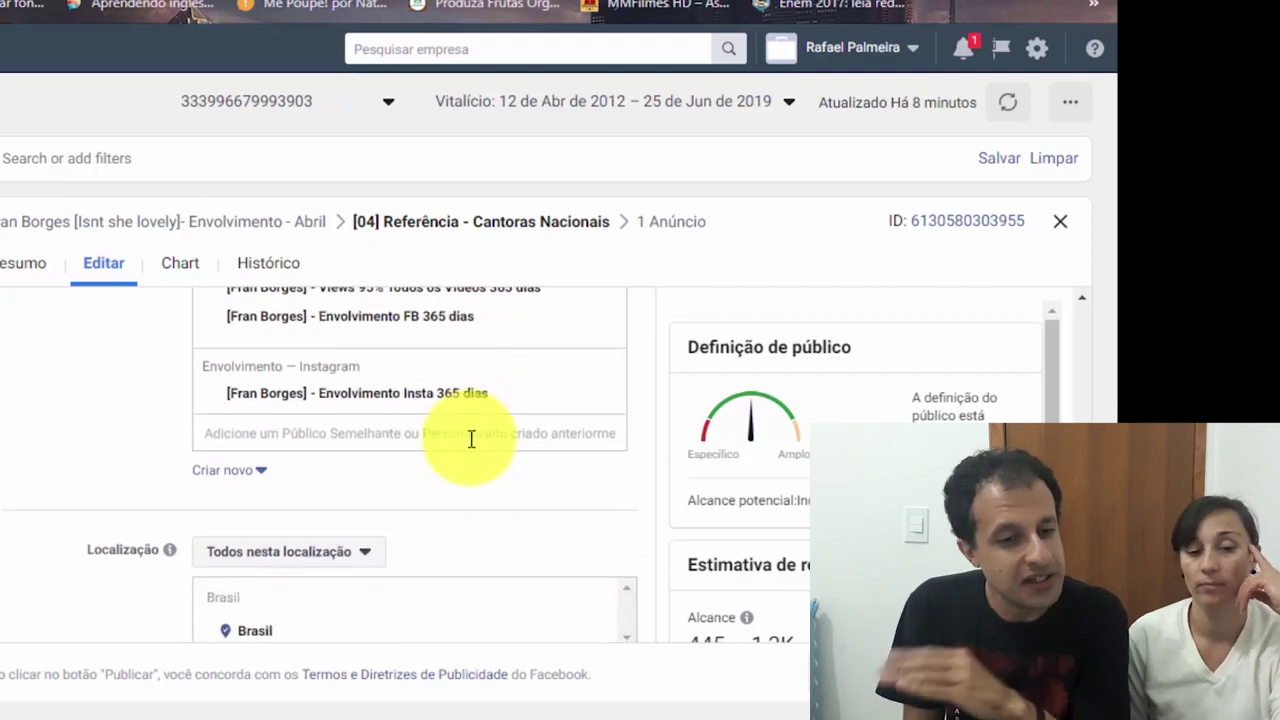
Check the ad set's location, age and gender settings and its detailed interest targeting.
scroll(471, 440, "down", 1)
scroll(474, 447, "down", 4)
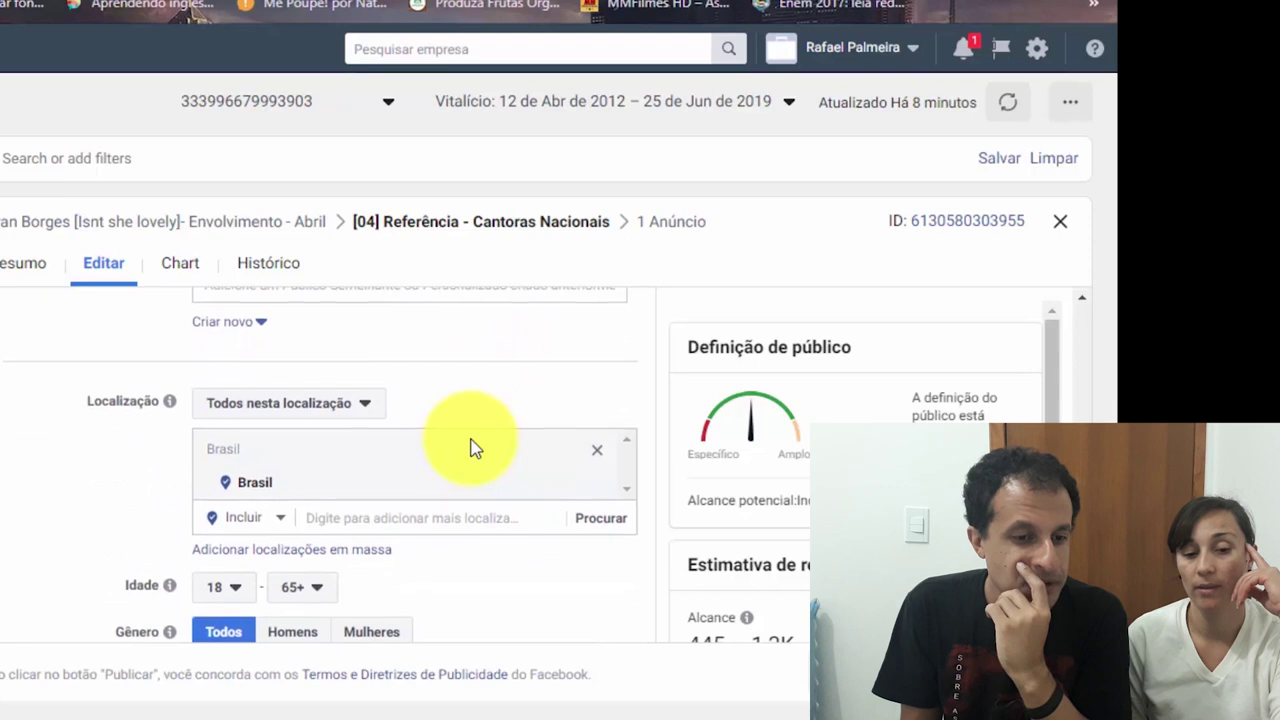
scroll(472, 440, "down", 4)
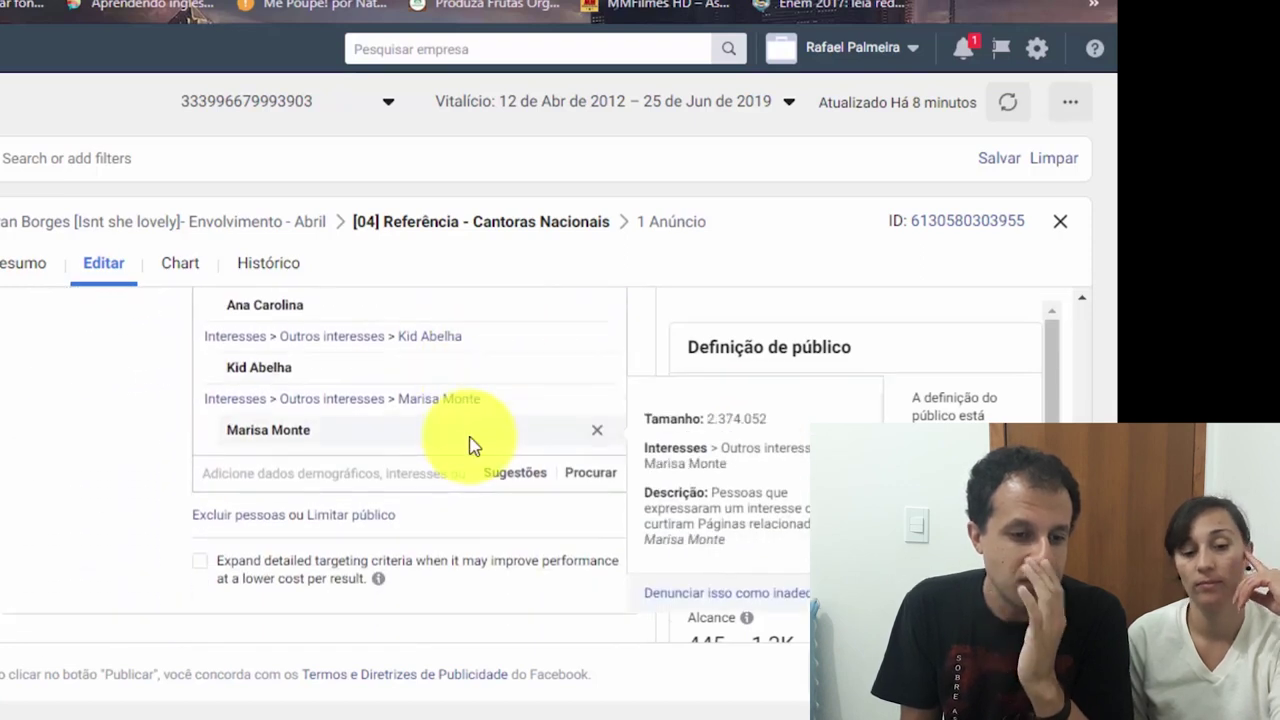
scroll(468, 440, "up", 2)
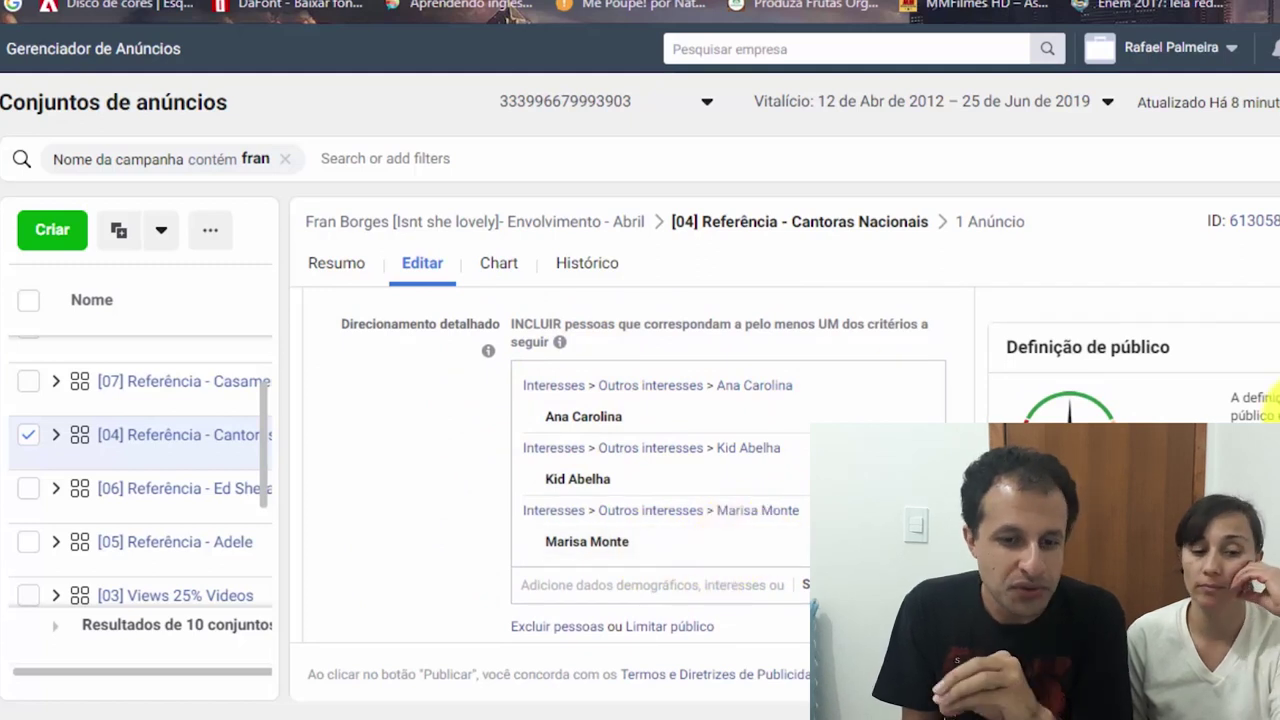
Examine the ad set's estimated daily results, audience definition and the explanation of its potential reach.
scroll(1183, 400, "down", 3)
scroll(675, 415, "down", 2)
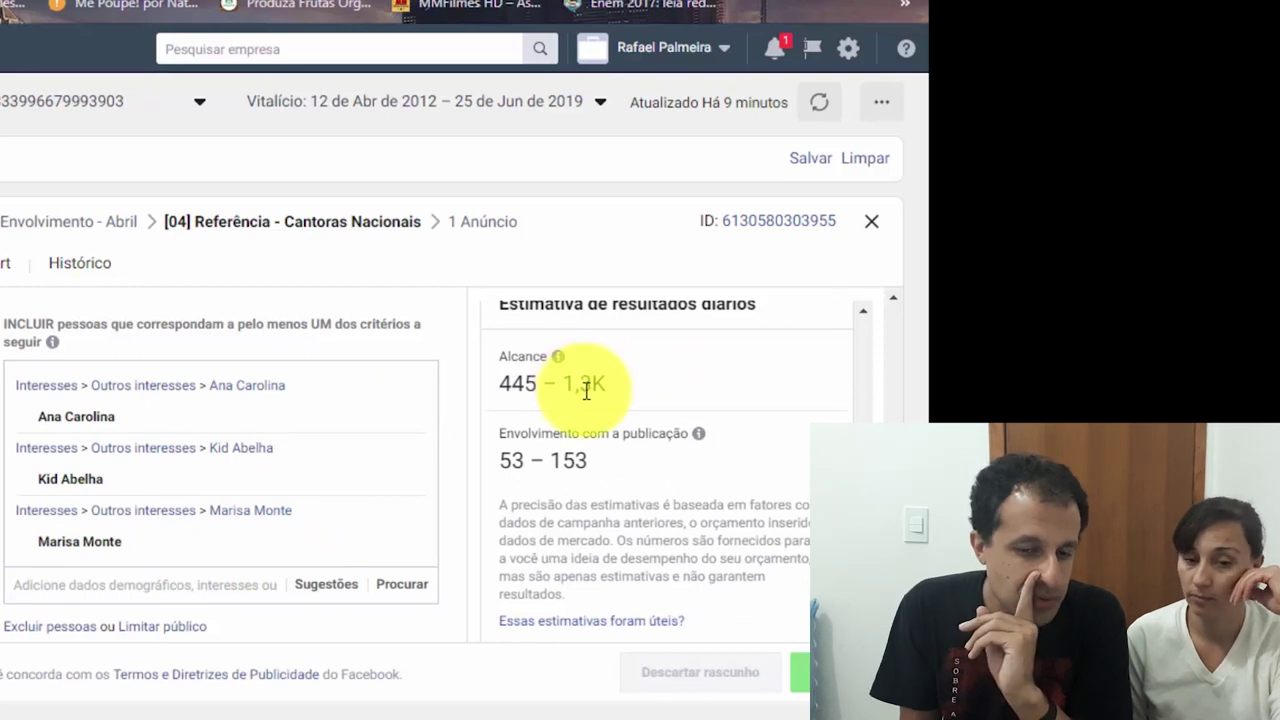
scroll(306, 316, "up", 1)
scroll(306, 314, "down", 2)
scroll(703, 396, "up", 3)
scroll(703, 396, "up", 1)
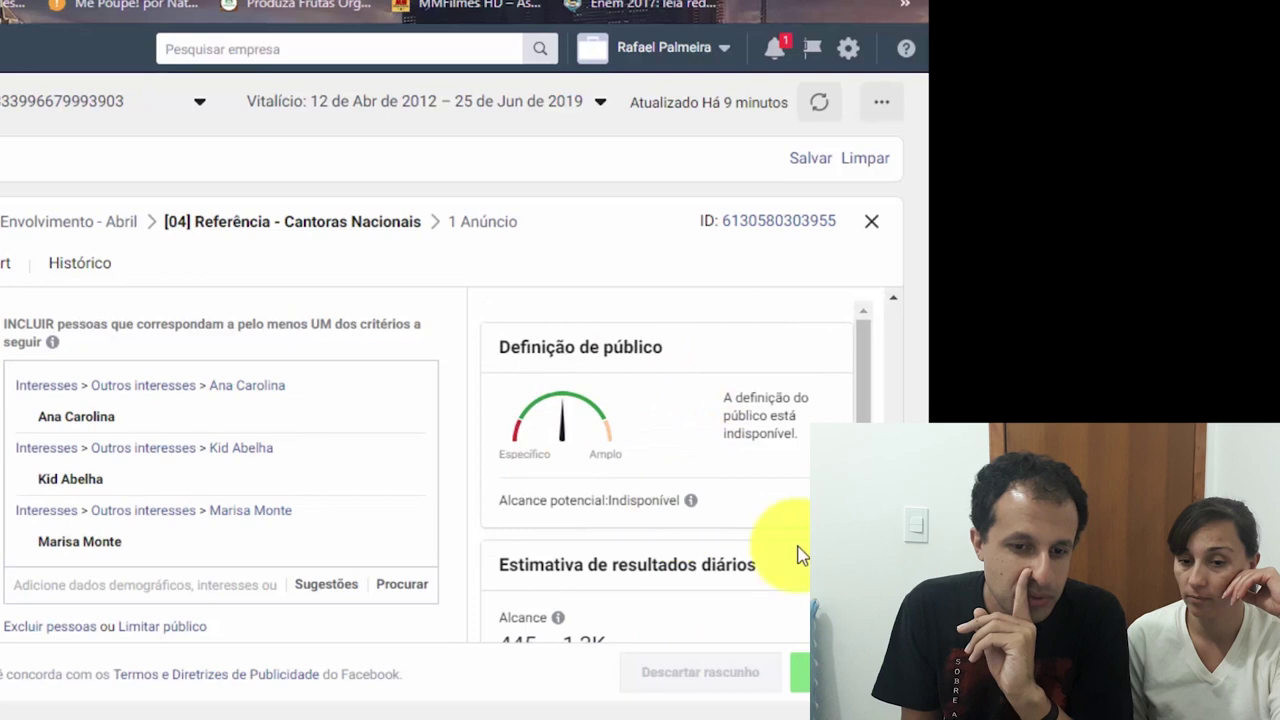
scroll(185, 395, "up", 6)
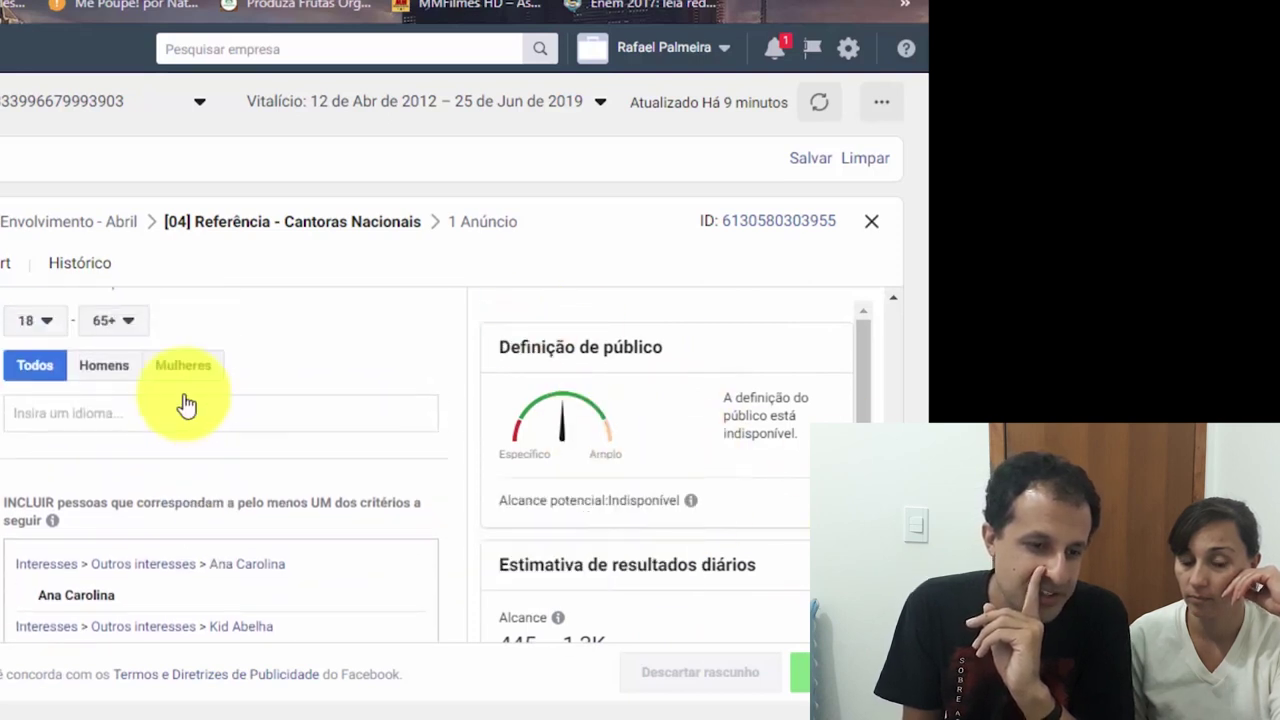
scroll(172, 400, "up", 2)
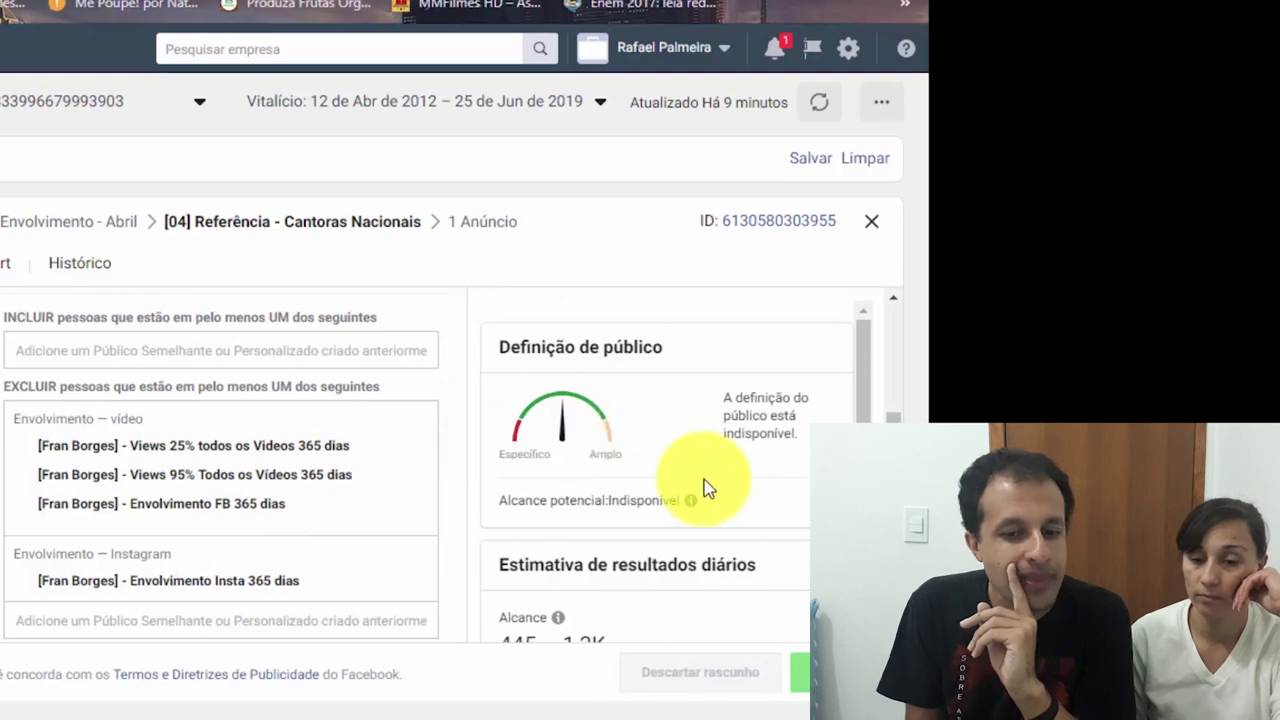
mouse_move(688, 503)
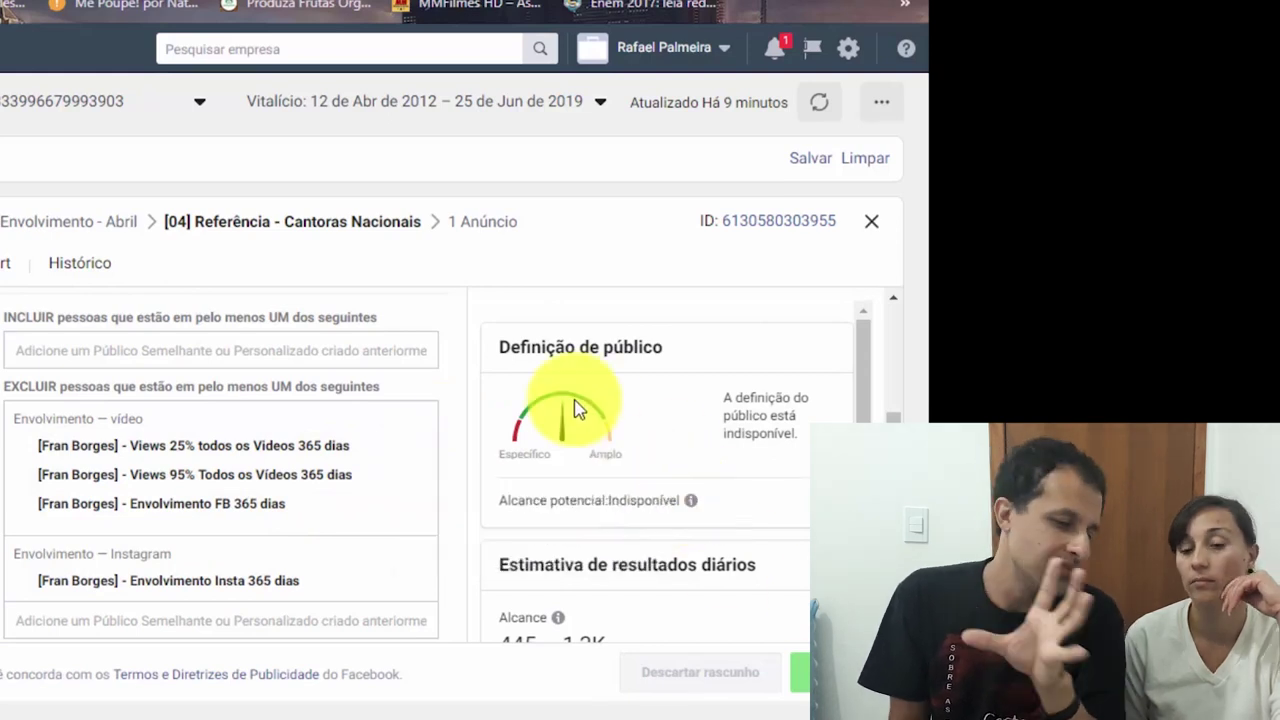
Inspect the ad set's singer and band interests, detailed targeting expansion option and Facebook Page connection exclusion.
scroll(350, 420, "down", 10)
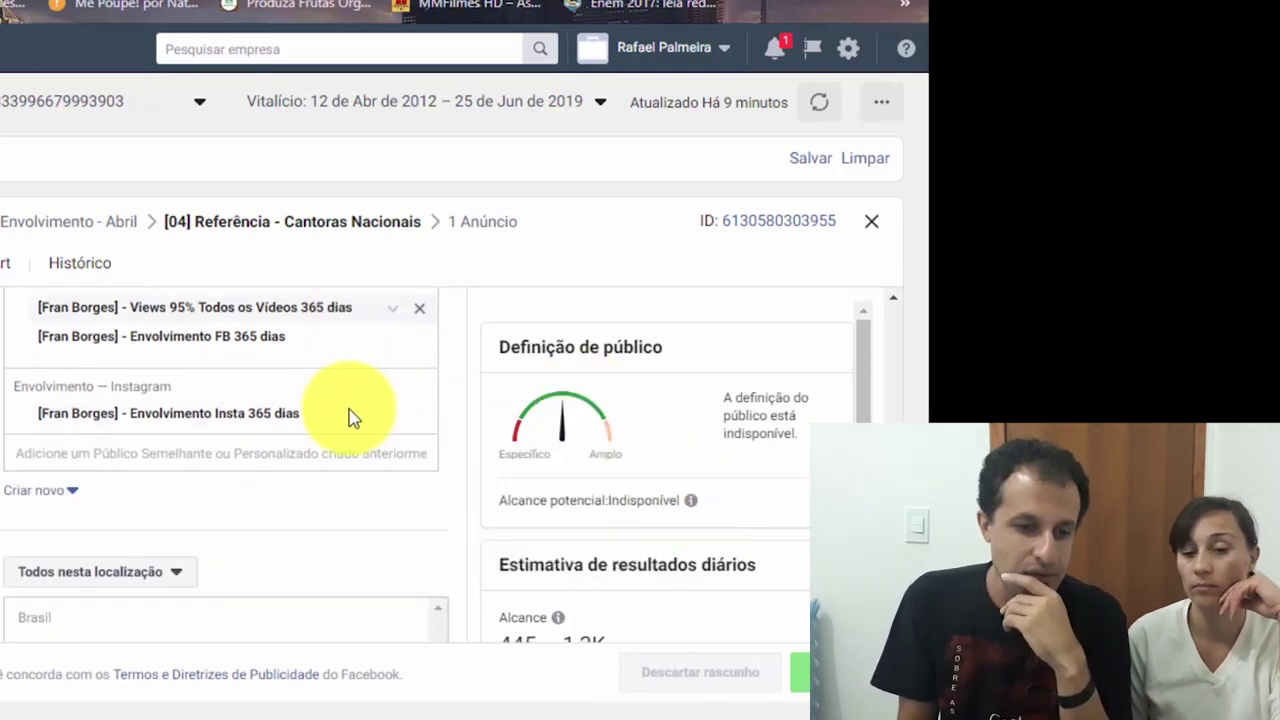
scroll(350, 425, "down", 8)
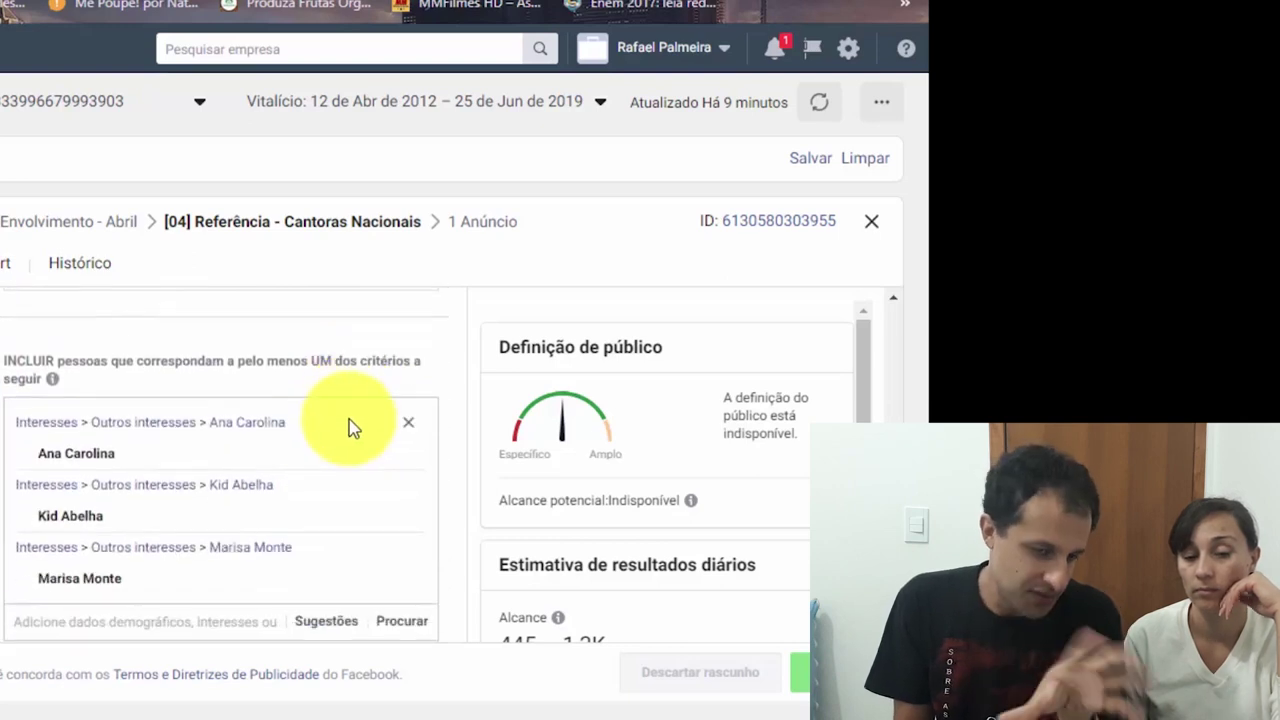
scroll(330, 418, "down", 5)
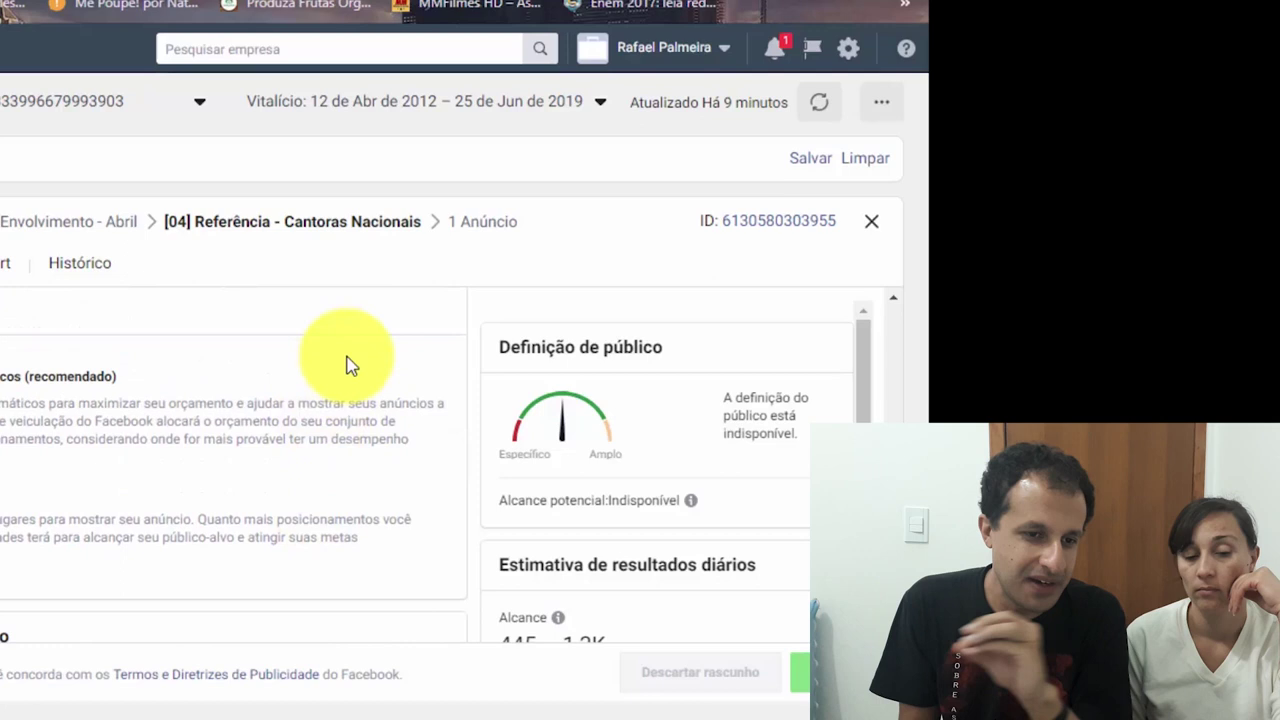
scroll(340, 380, "up", 10)
scroll(330, 352, "up", 2)
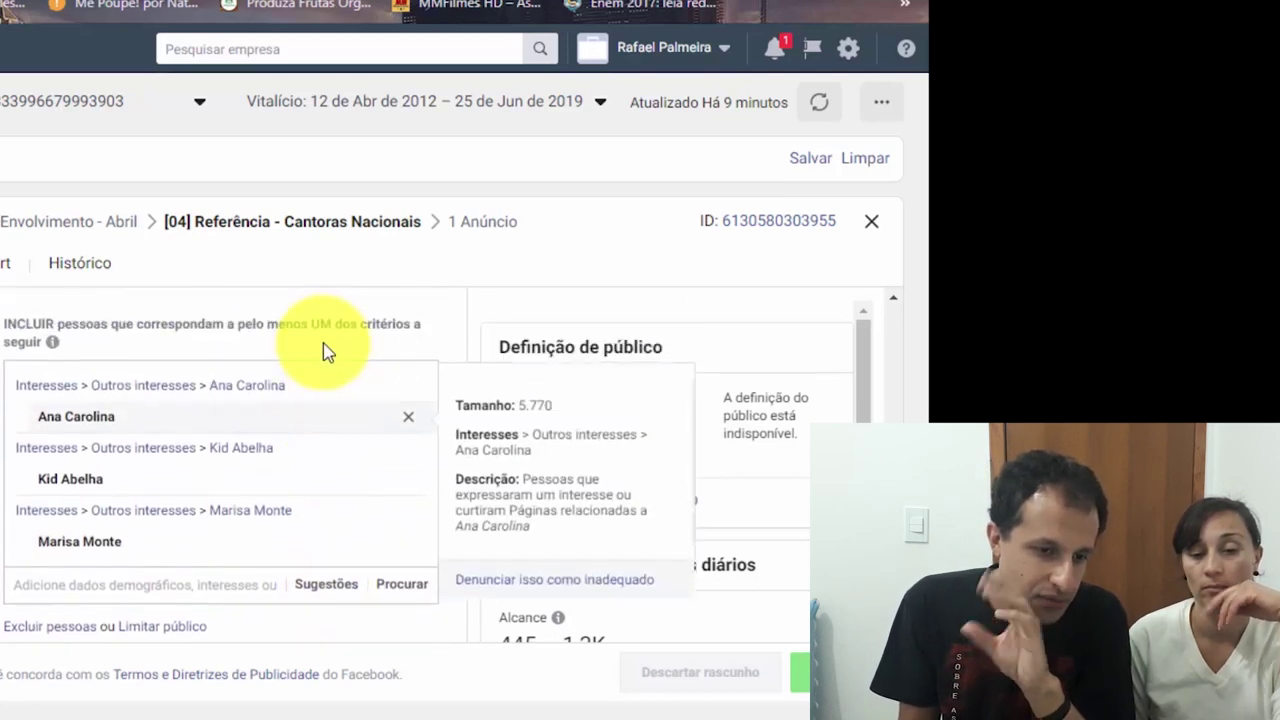
scroll(335, 362, "down", 3)
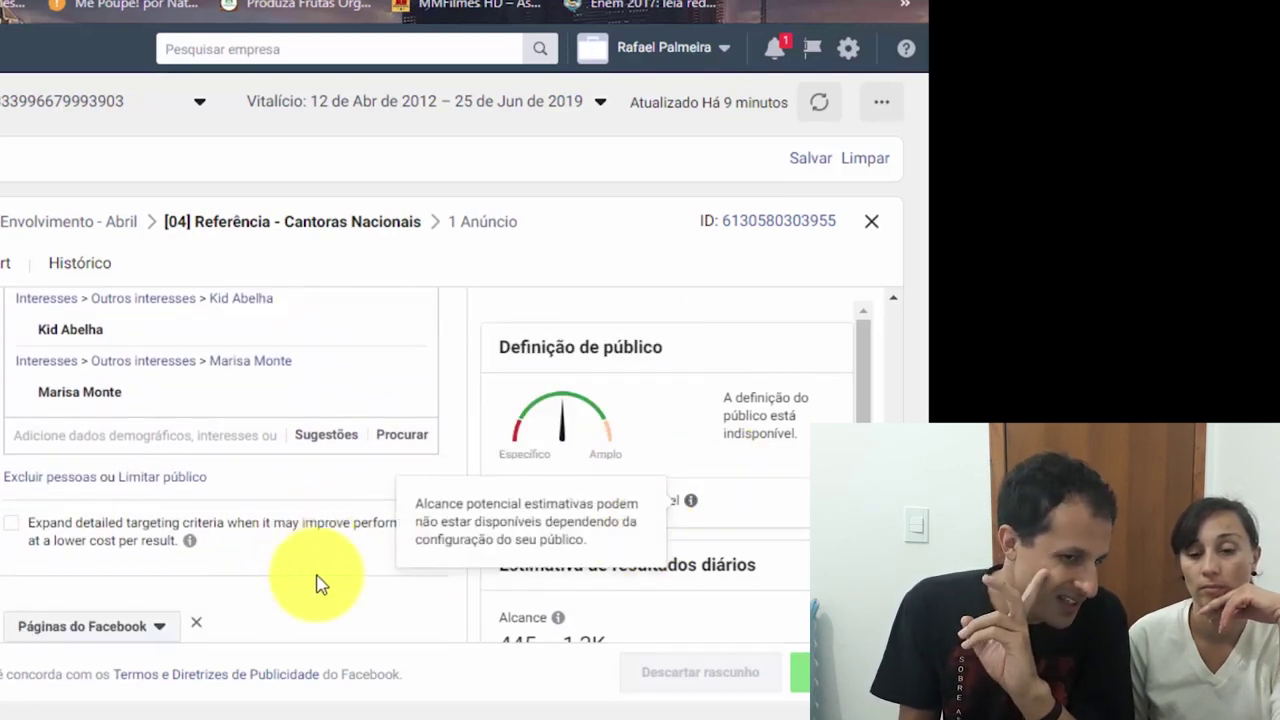
scroll(274, 543, "down", 3)
scroll(258, 530, "down", 2)
scroll(254, 529, "up", 4)
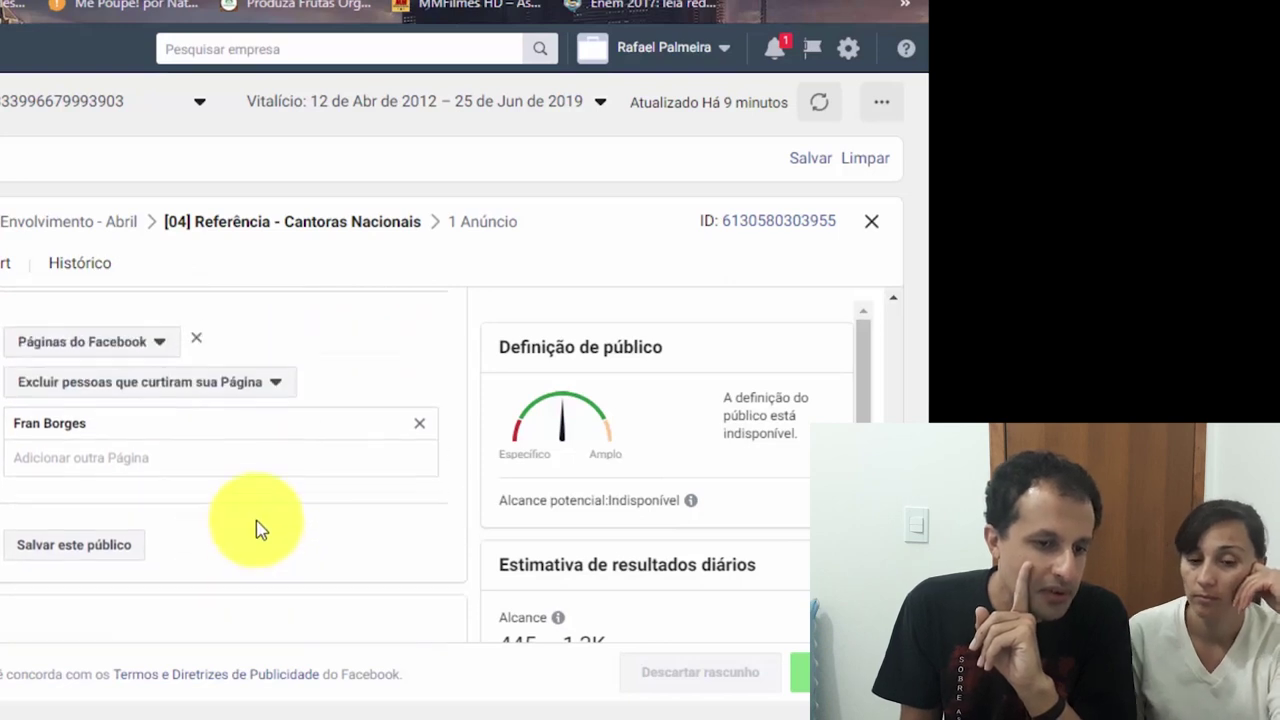
Close the ad set's settings and review the campaign's full ad set list, from "[08] Casamentos Brasil" to "[00] Fãs".
left_click(873, 223)
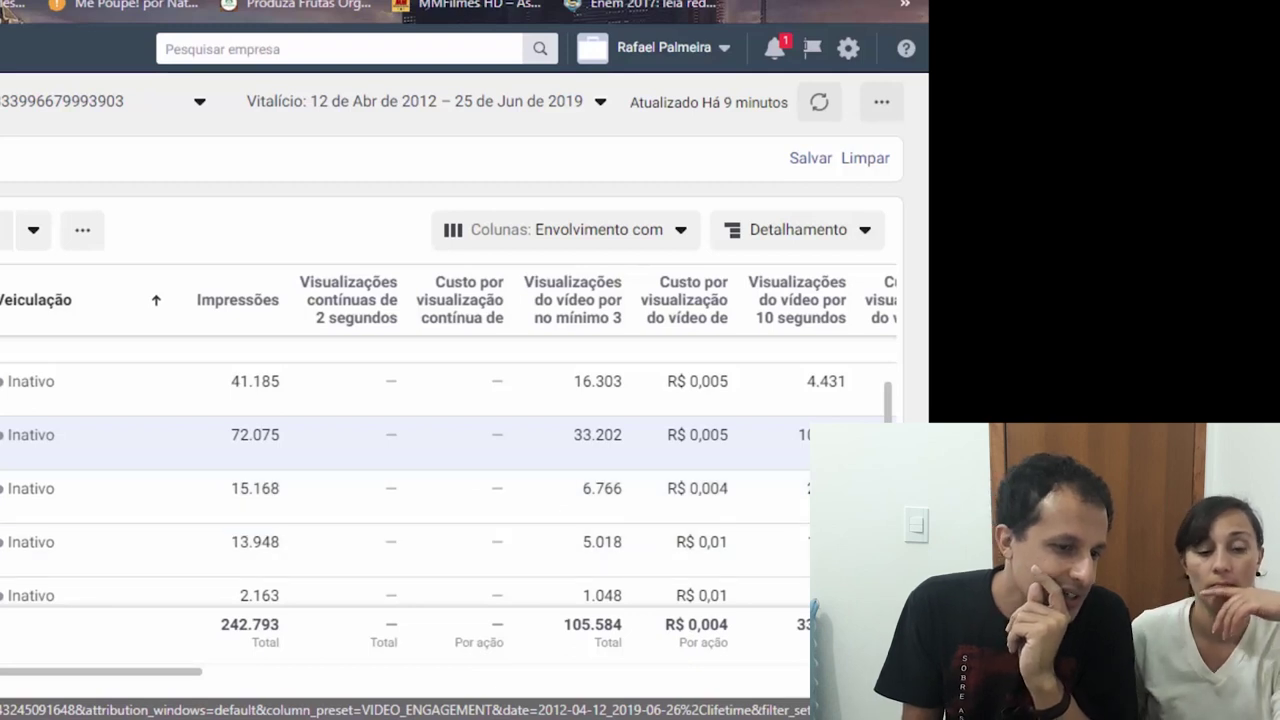
scroll(400, 470, "up", 2)
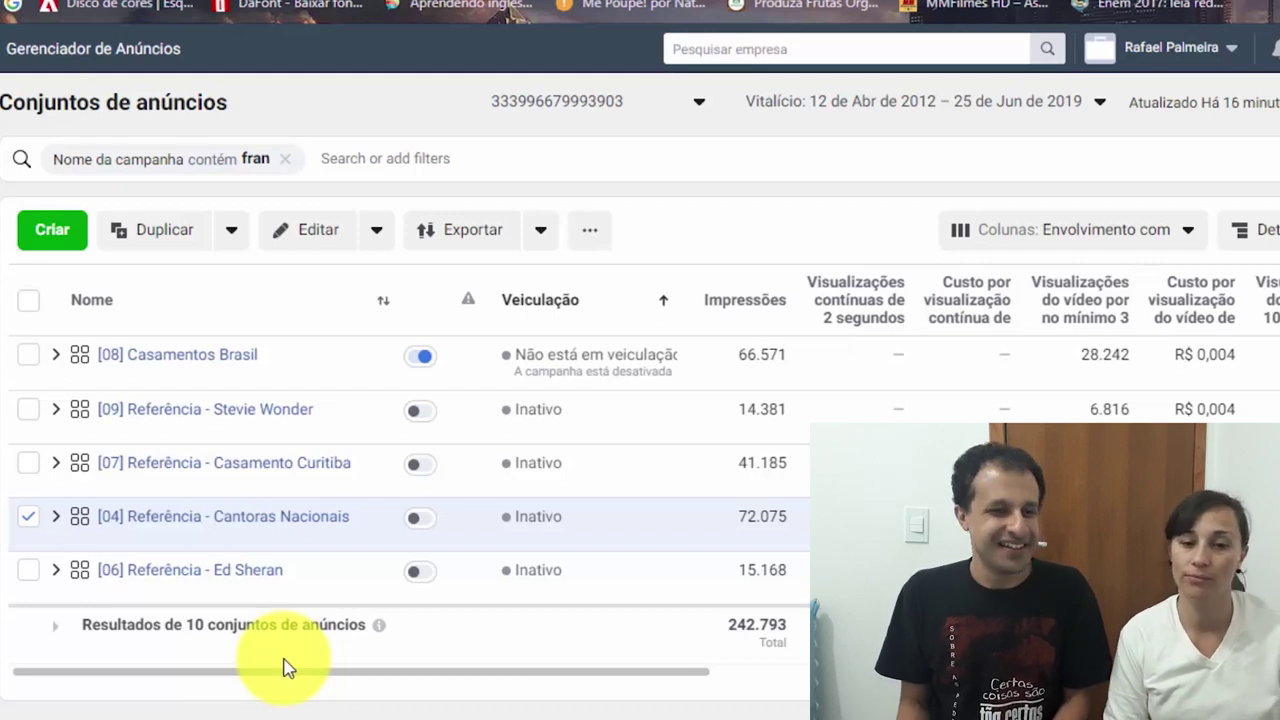
mouse_move(314, 594)
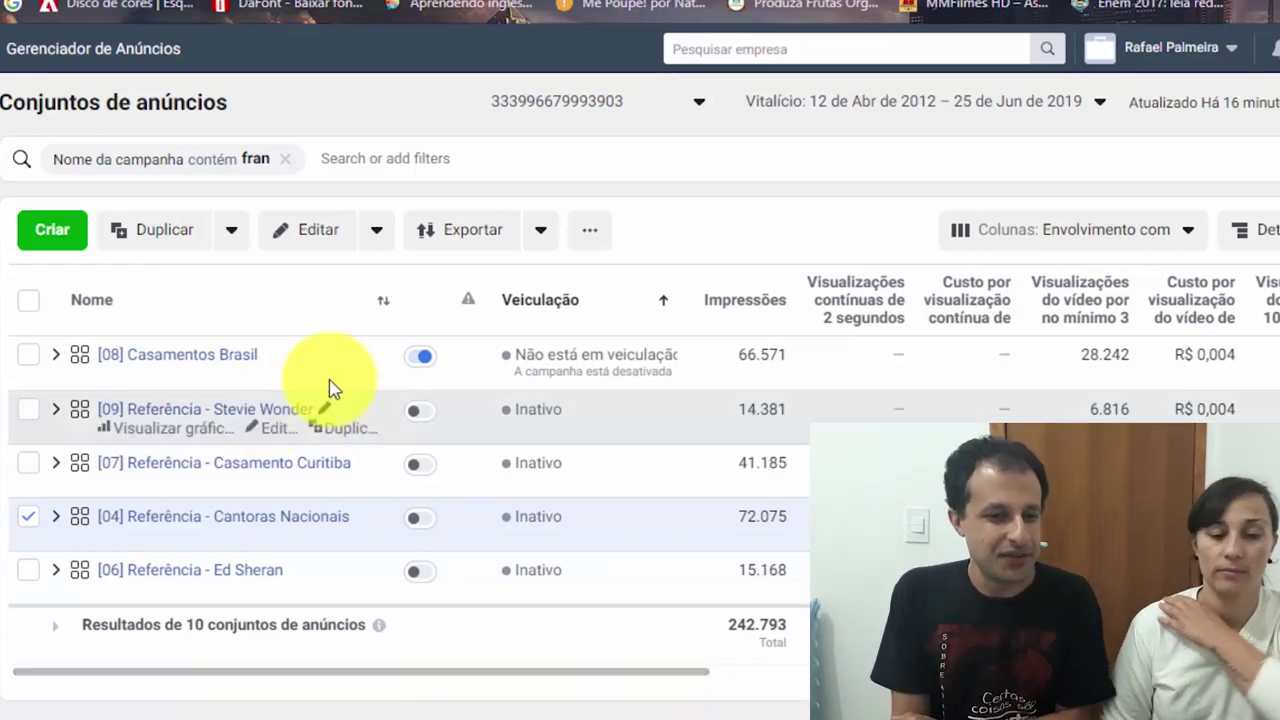
scroll(335, 388, "down", 1)
scroll(335, 388, "down", 1)
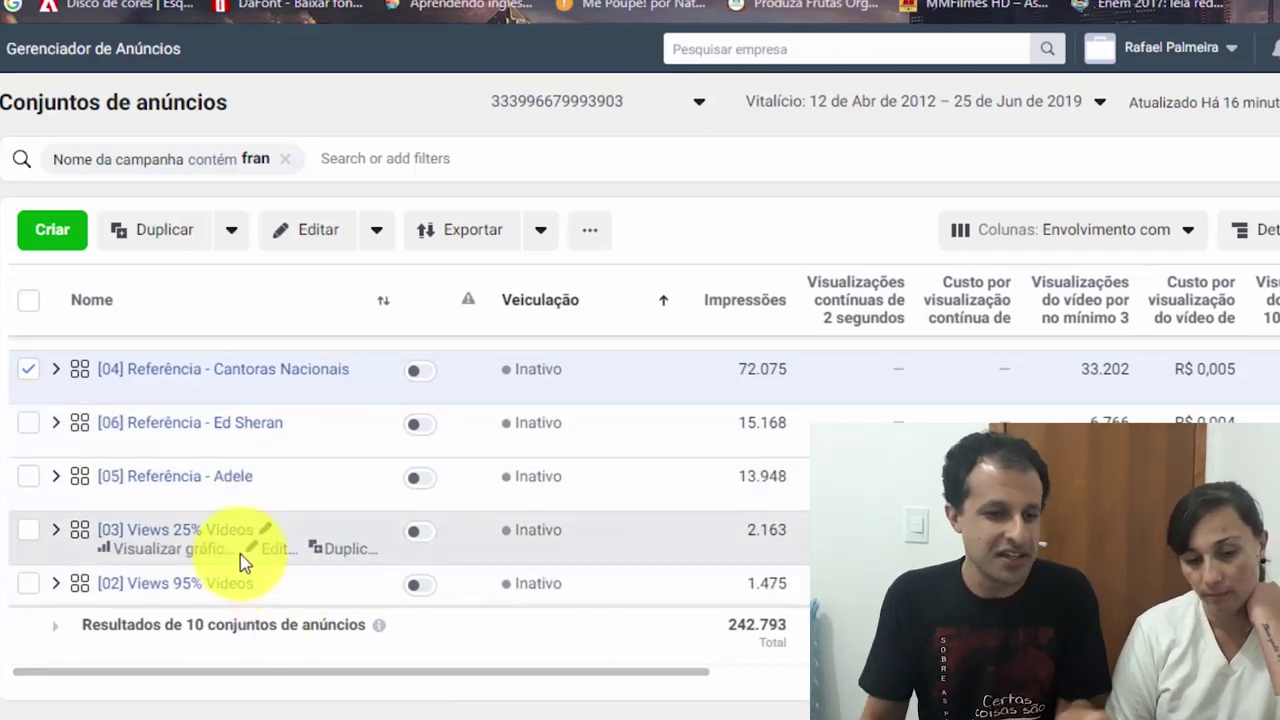
scroll(230, 560, "down", 2)
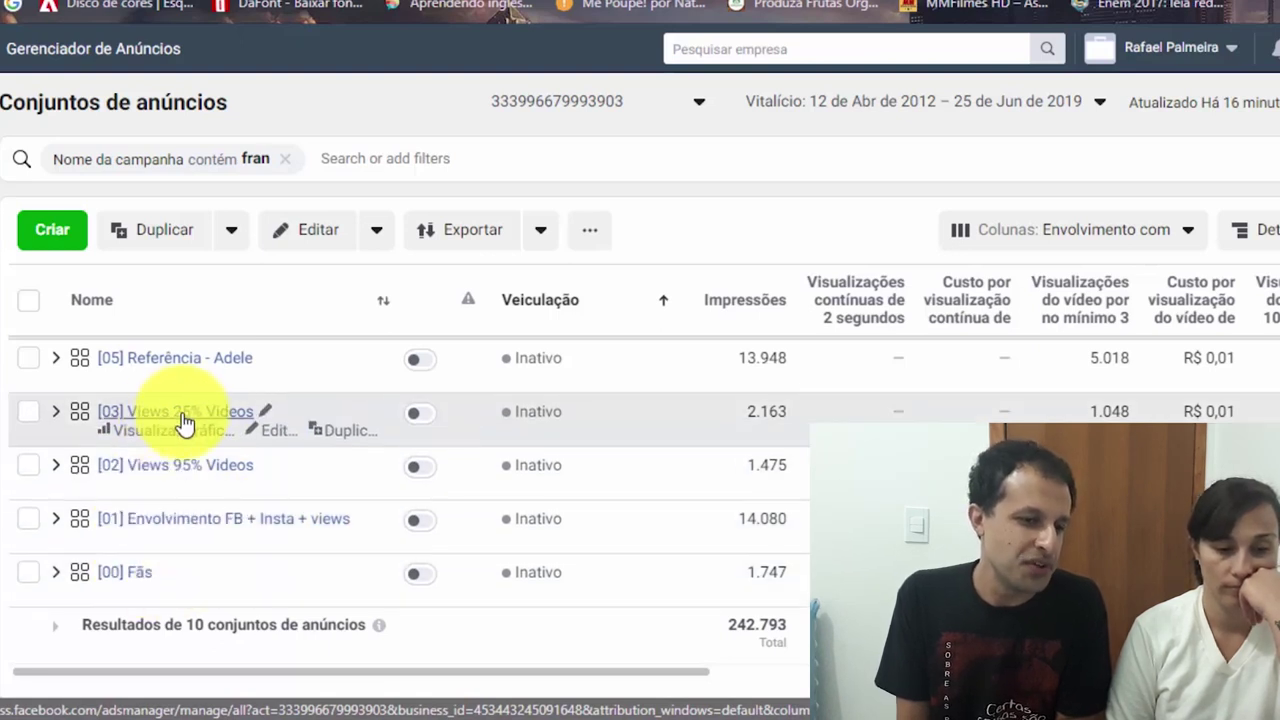
scroll(165, 535, "up", 1)
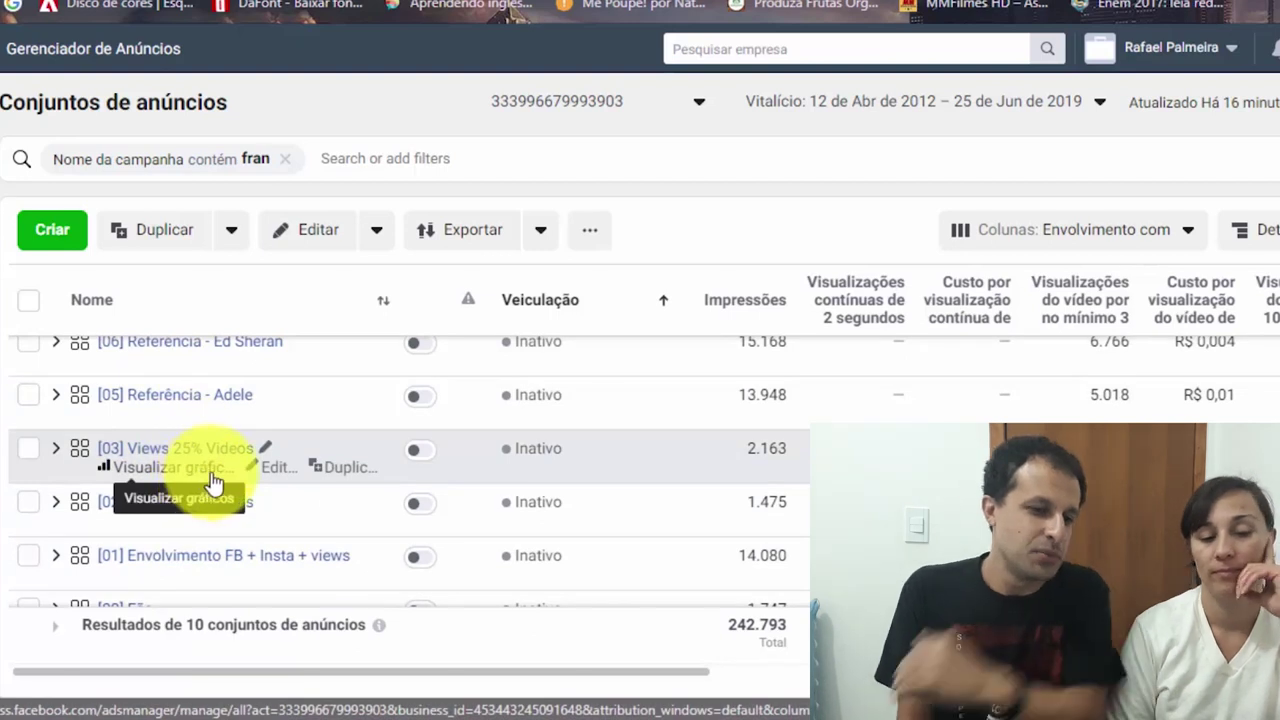
scroll(203, 491, "up", 2)
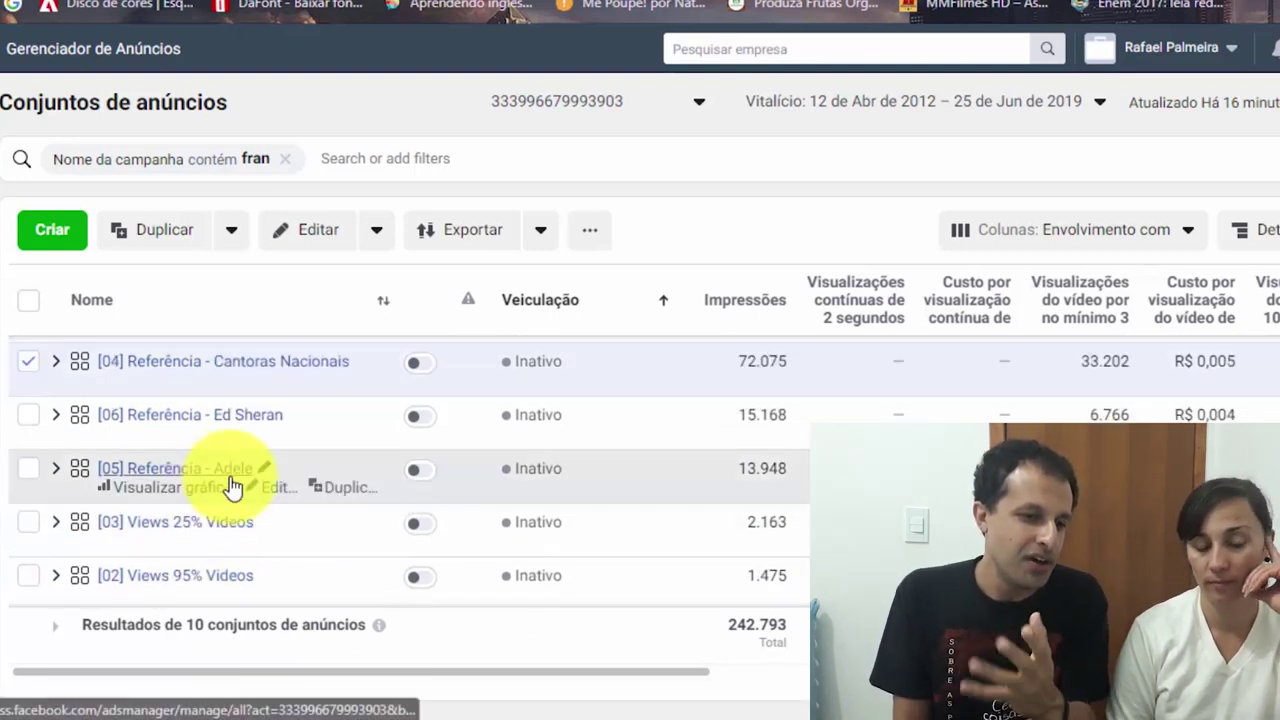
scroll(215, 485, "down", 3)
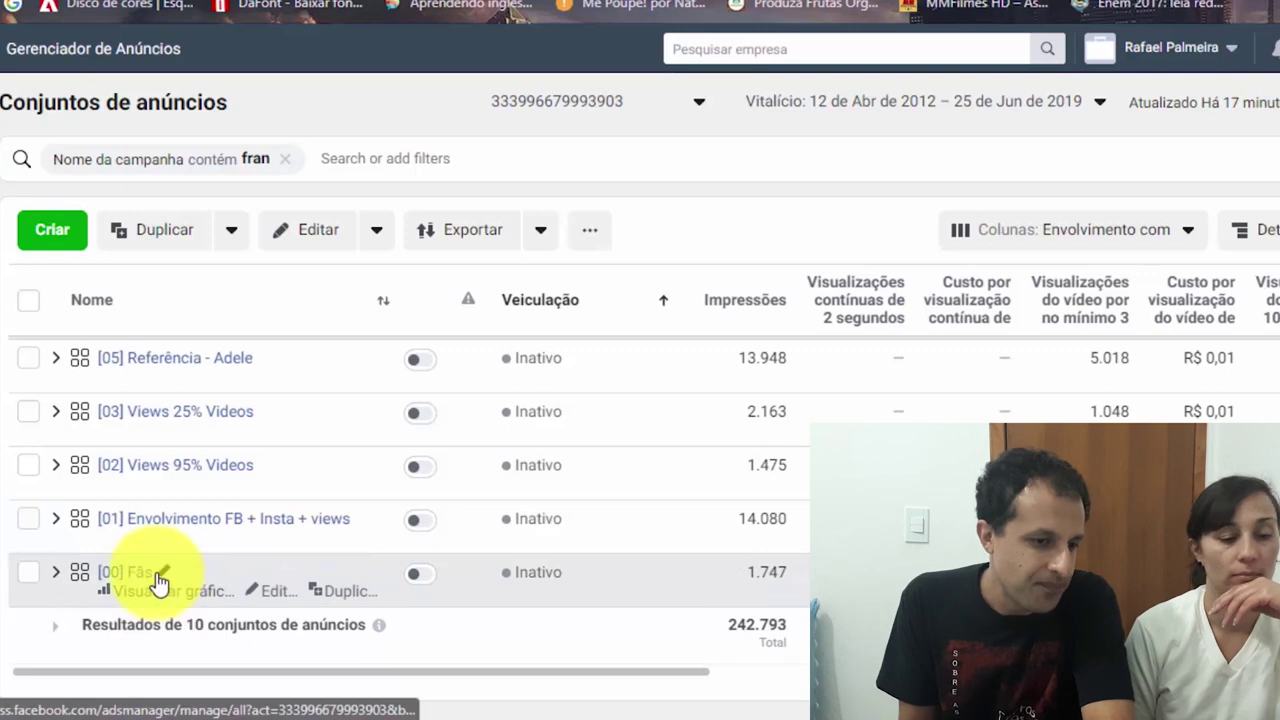
scroll(190, 480, "up", 3)
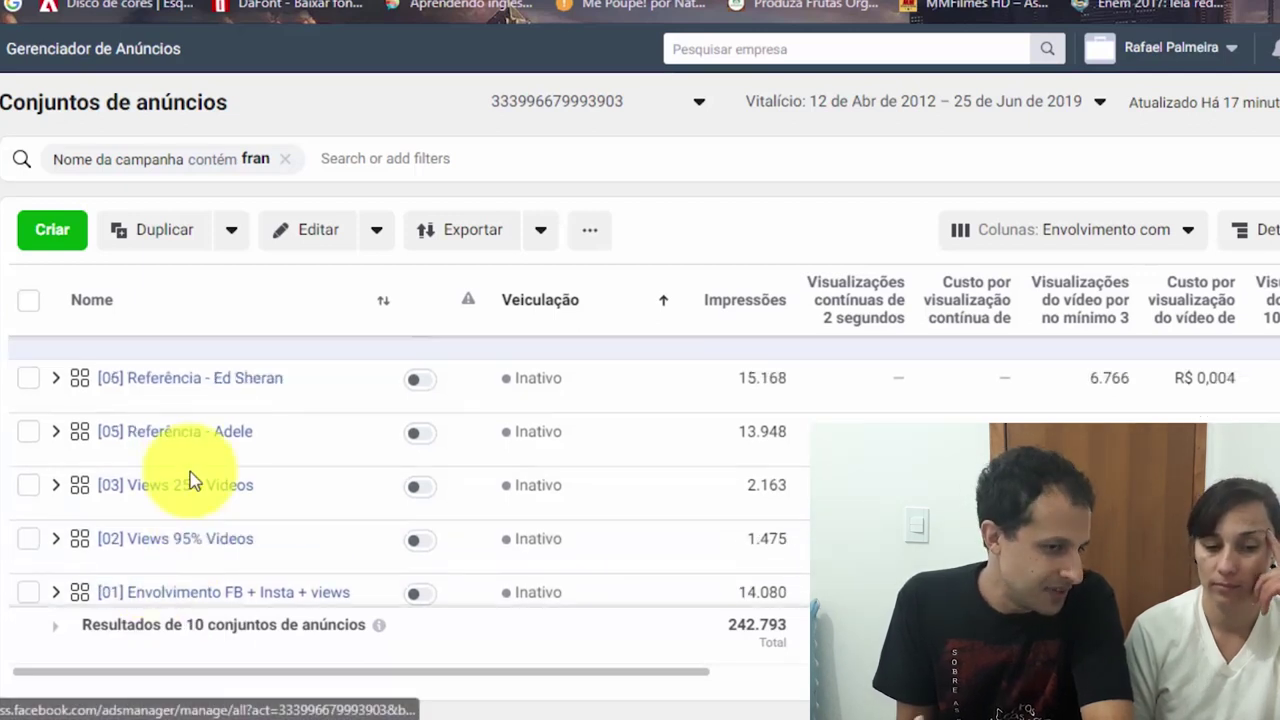
scroll(193, 480, "up", 2)
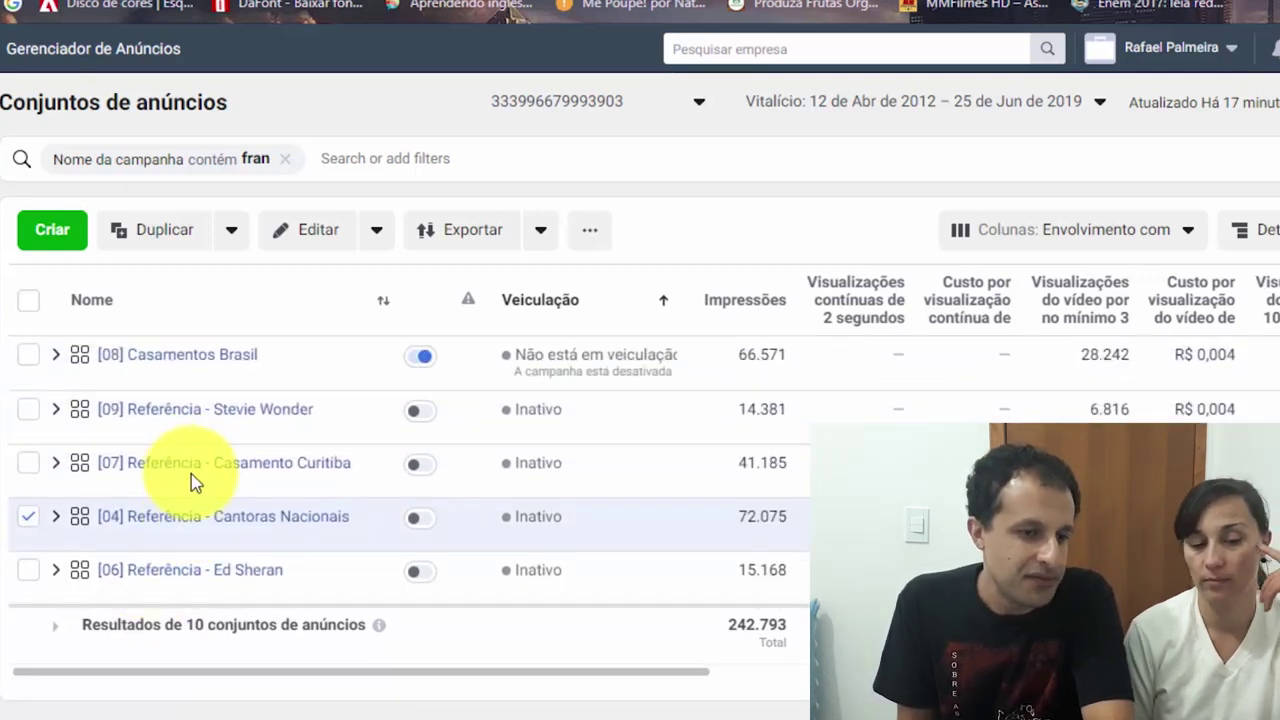
scroll(257, 512, "down", 4)
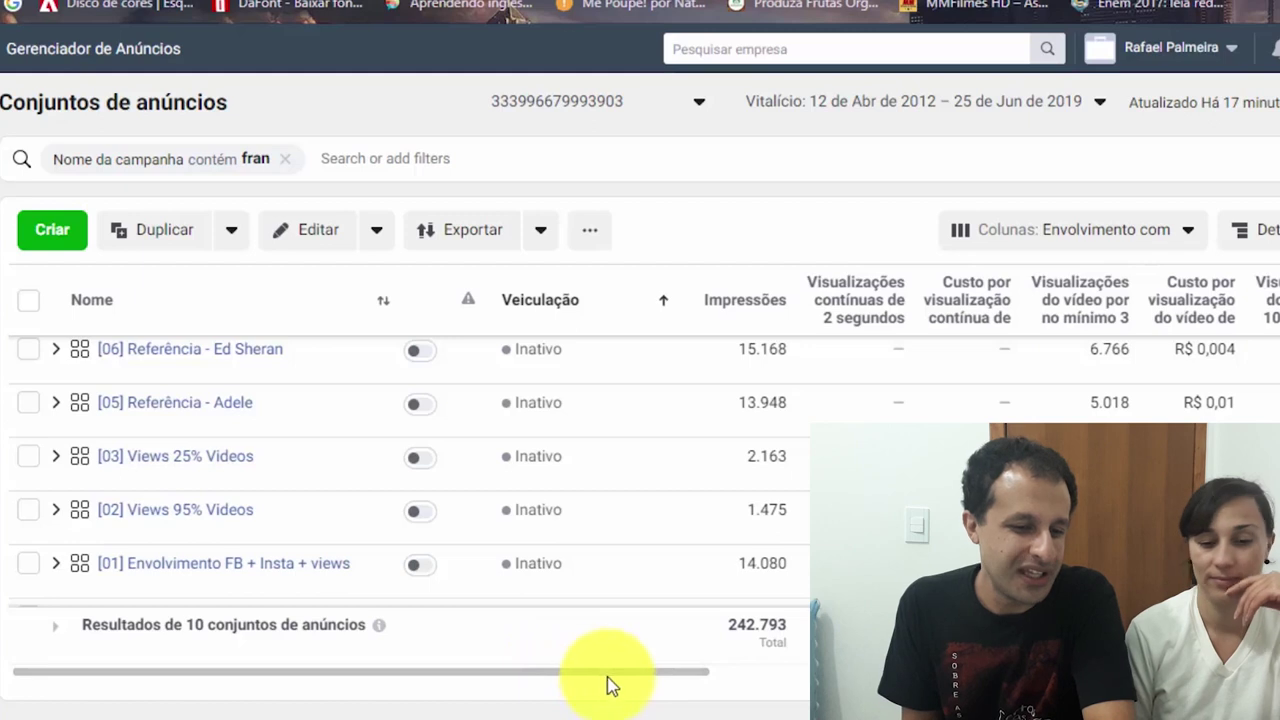
Compare the video views, ThruPlays, costs, reach and amount spent of the "Adele", video-view, engagement and fan ad sets.
left_click_drag(609, 677, 660, 680)
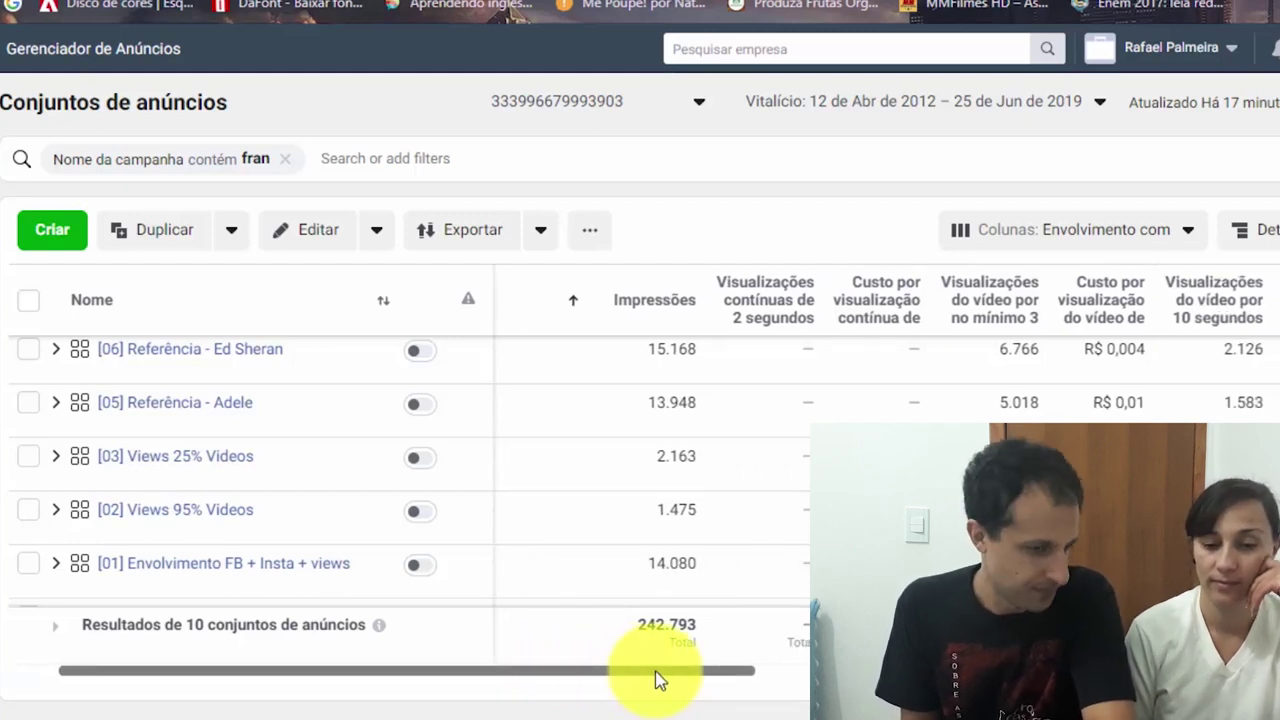
left_click_drag(655, 680, 491, 657)
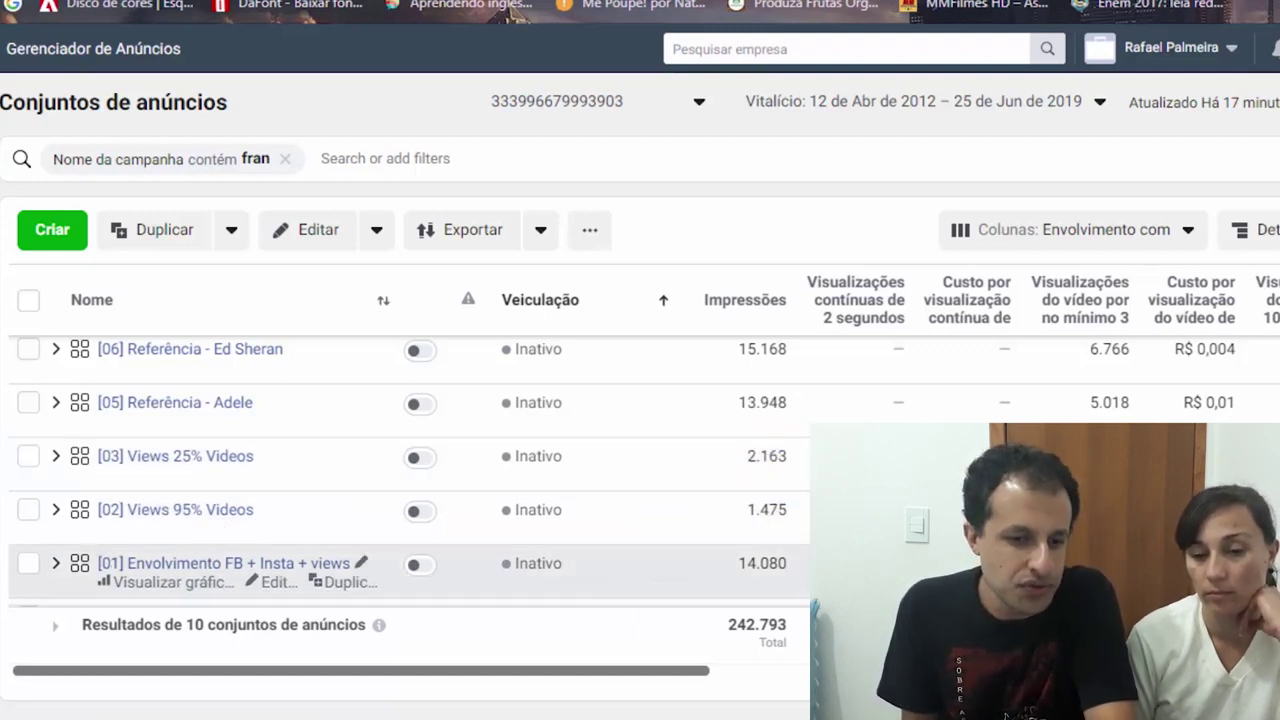
scroll(400, 565, "down", 1)
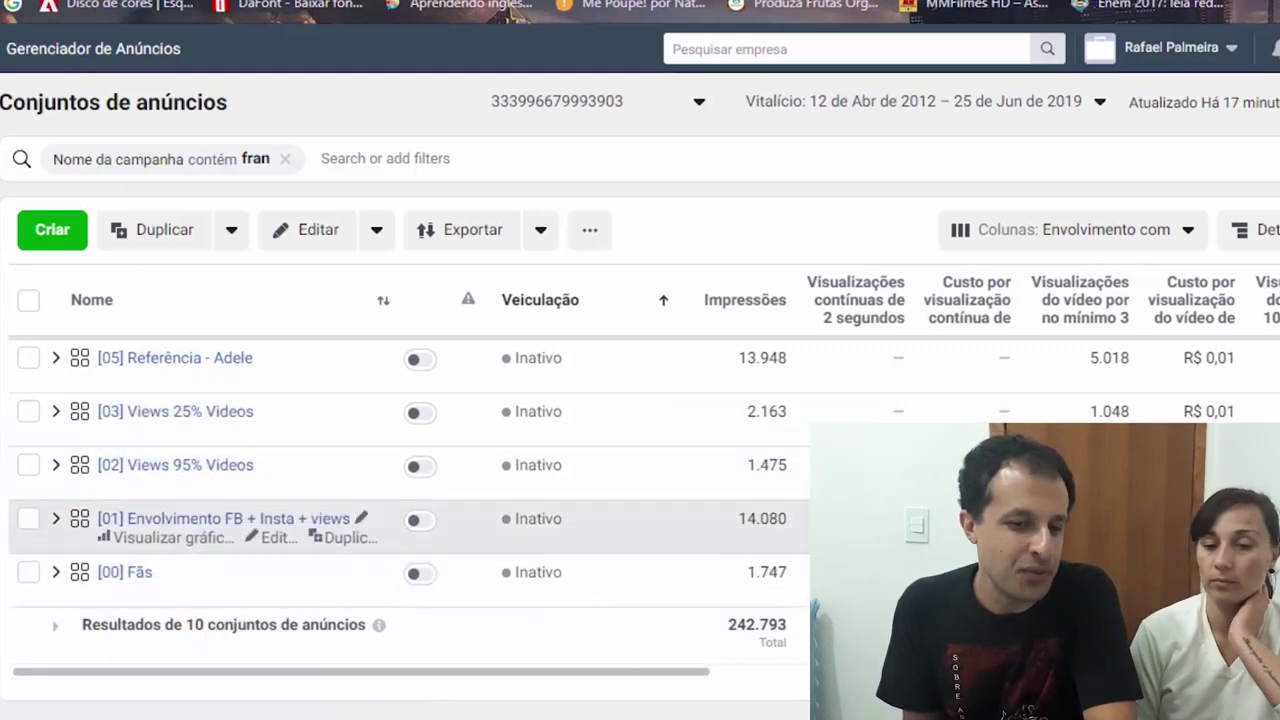
left_click_drag(640, 674, 1188, 660)
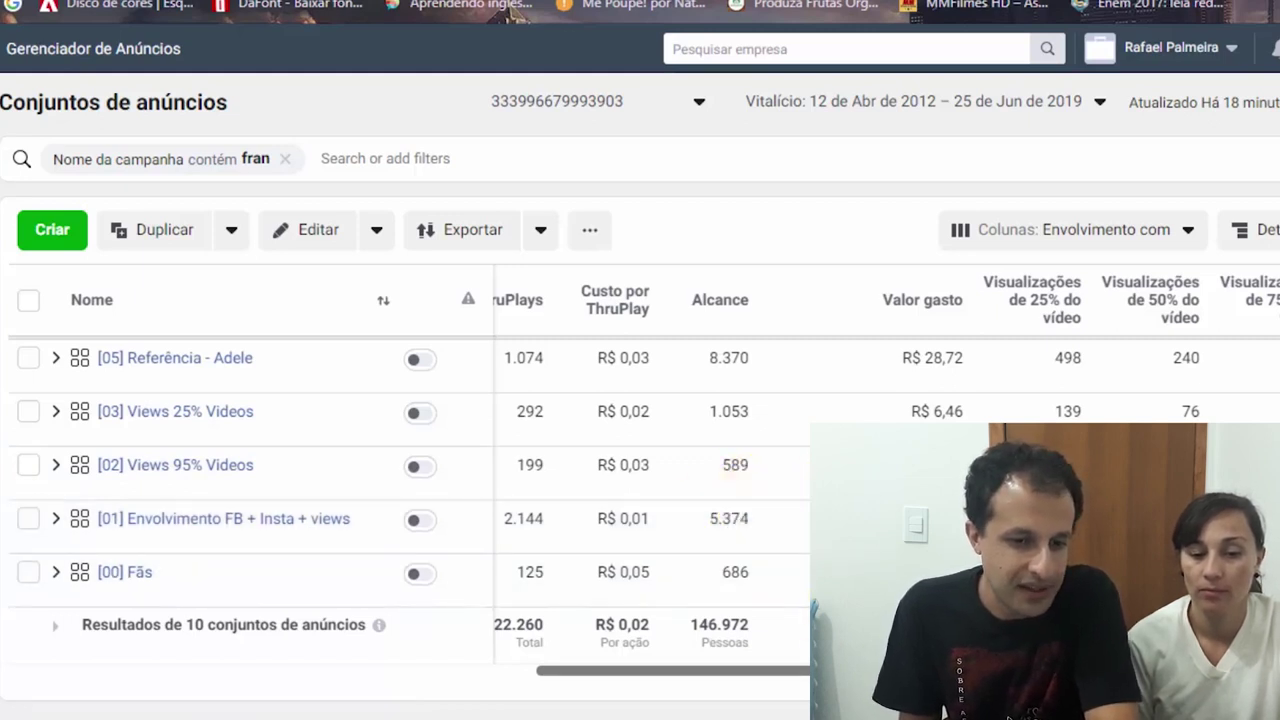
scroll(714, 663, "left", 5)
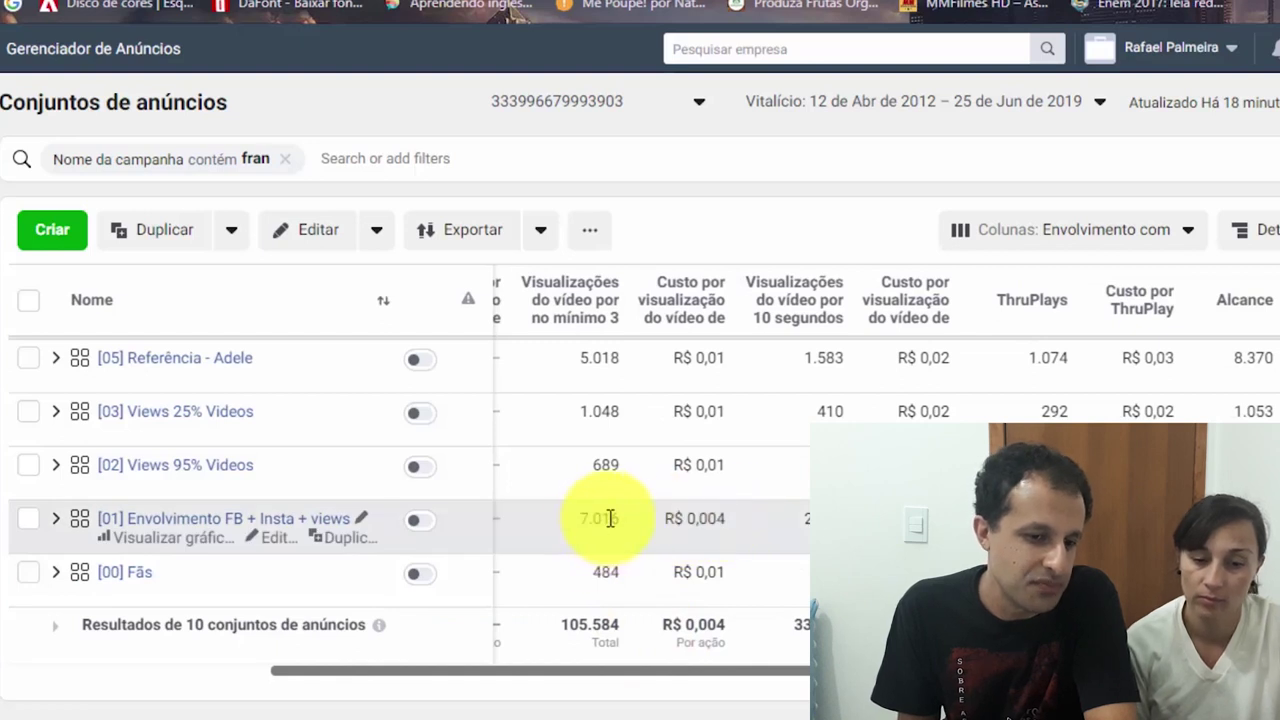
Compare the 3-second video views and cost per view of the ad sets from "[01] Envolvimento FB + Insta + views" up to "[07] Referência - Casamento Curitiba".
scroll(780, 550, "up", 1)
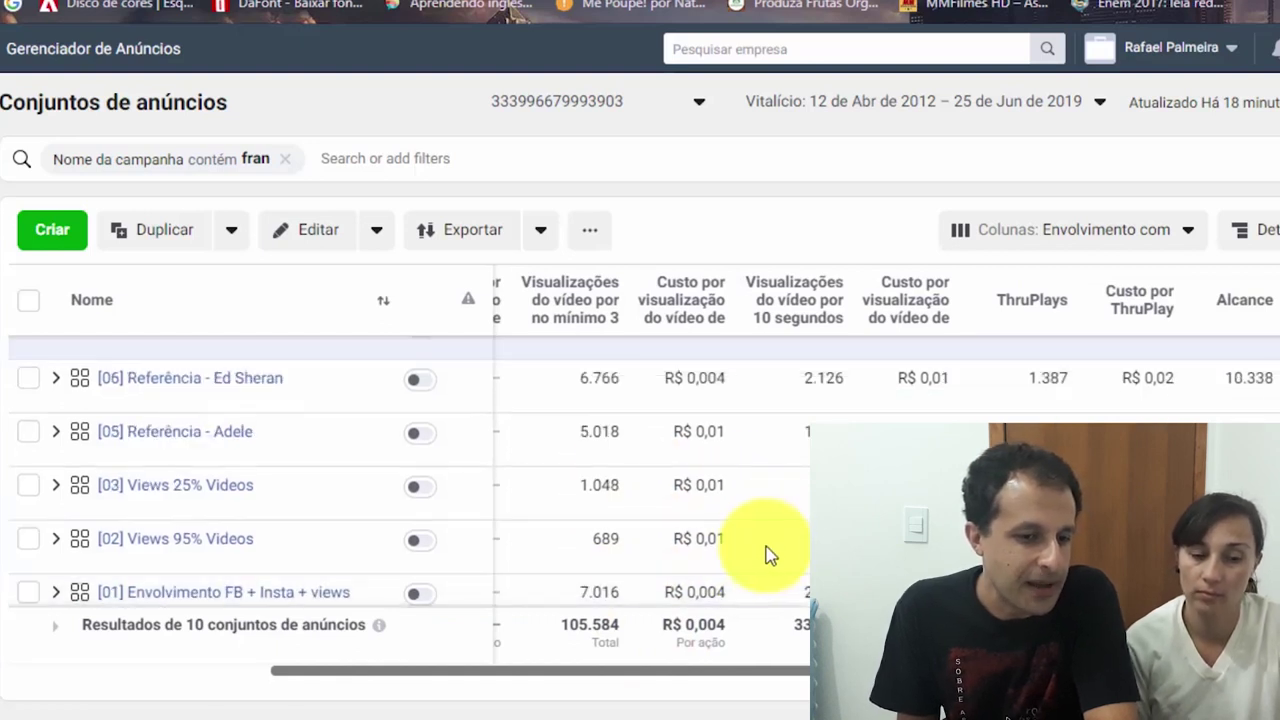
scroll(629, 563, "down", 1)
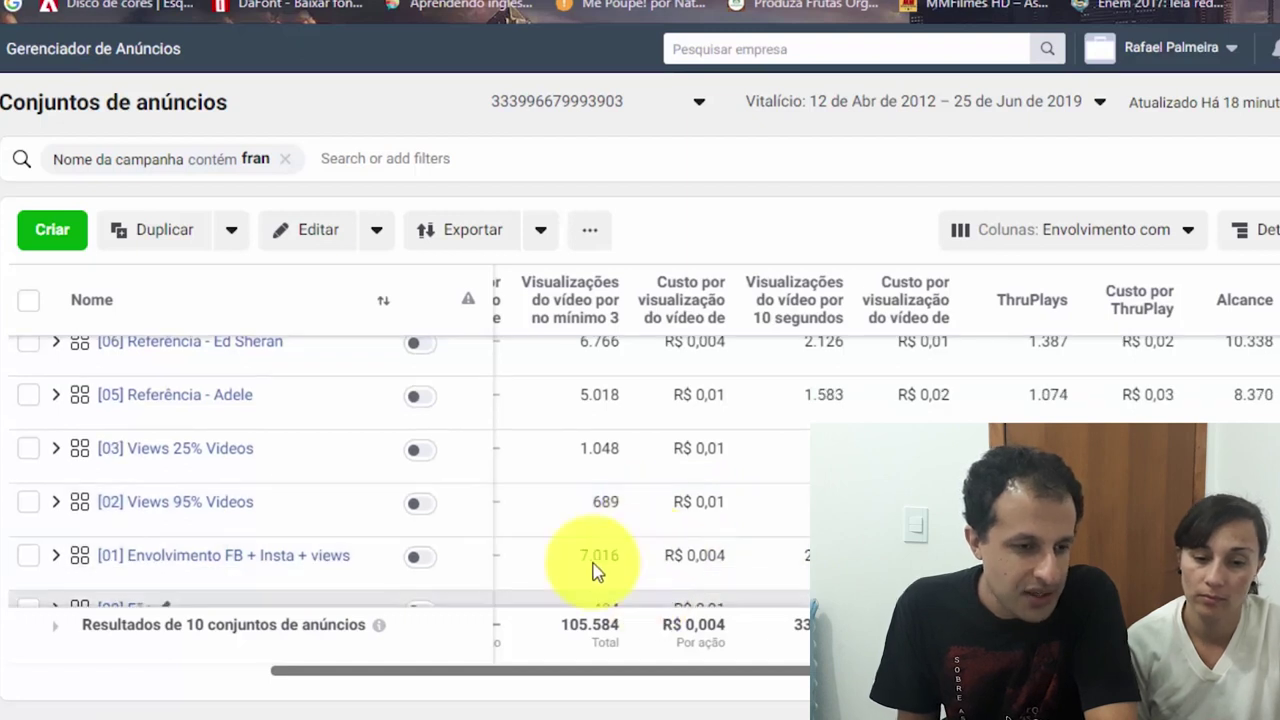
scroll(597, 530, "up", 1)
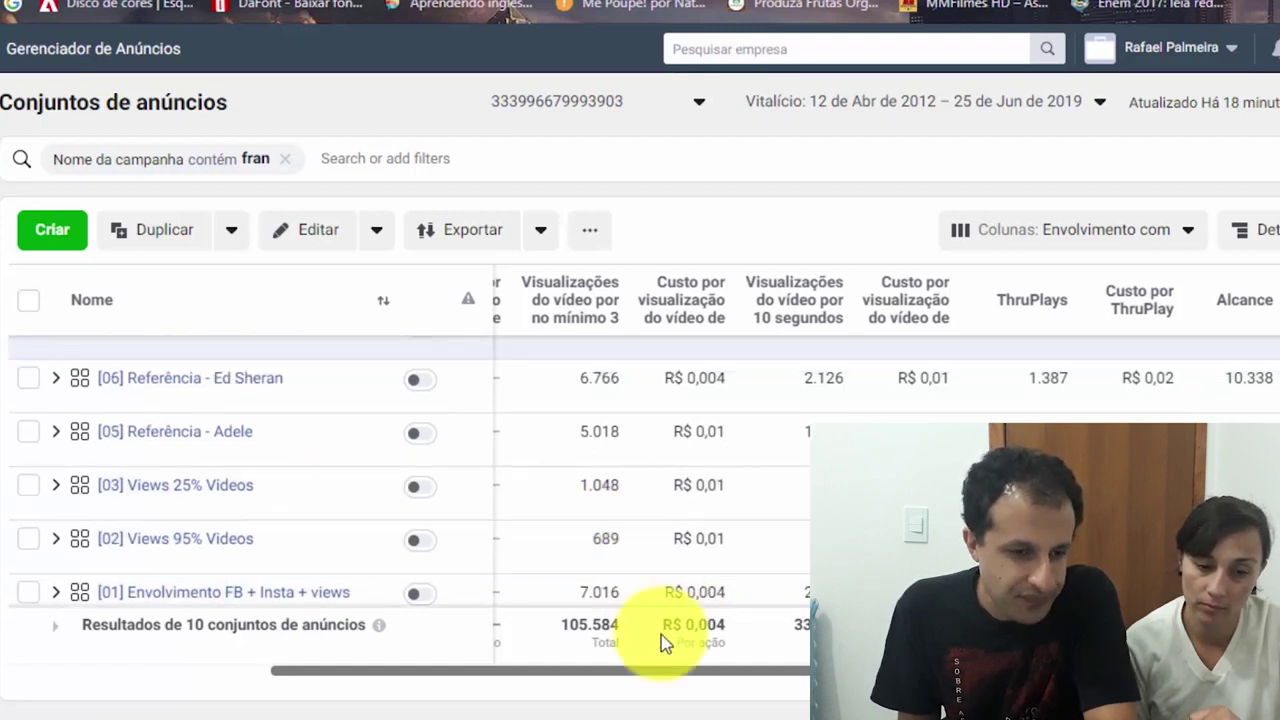
left_click_drag(729, 674, 609, 674)
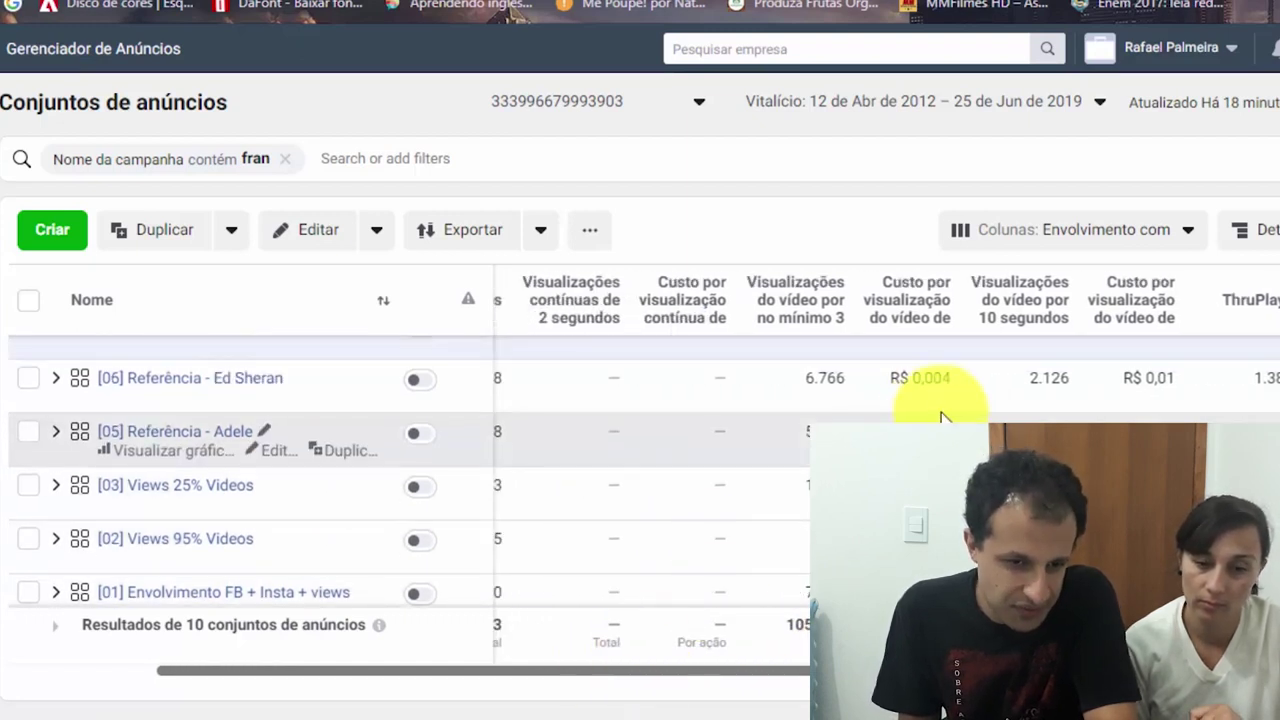
scroll(940, 415, "down", 2)
scroll(940, 460, "up", 3)
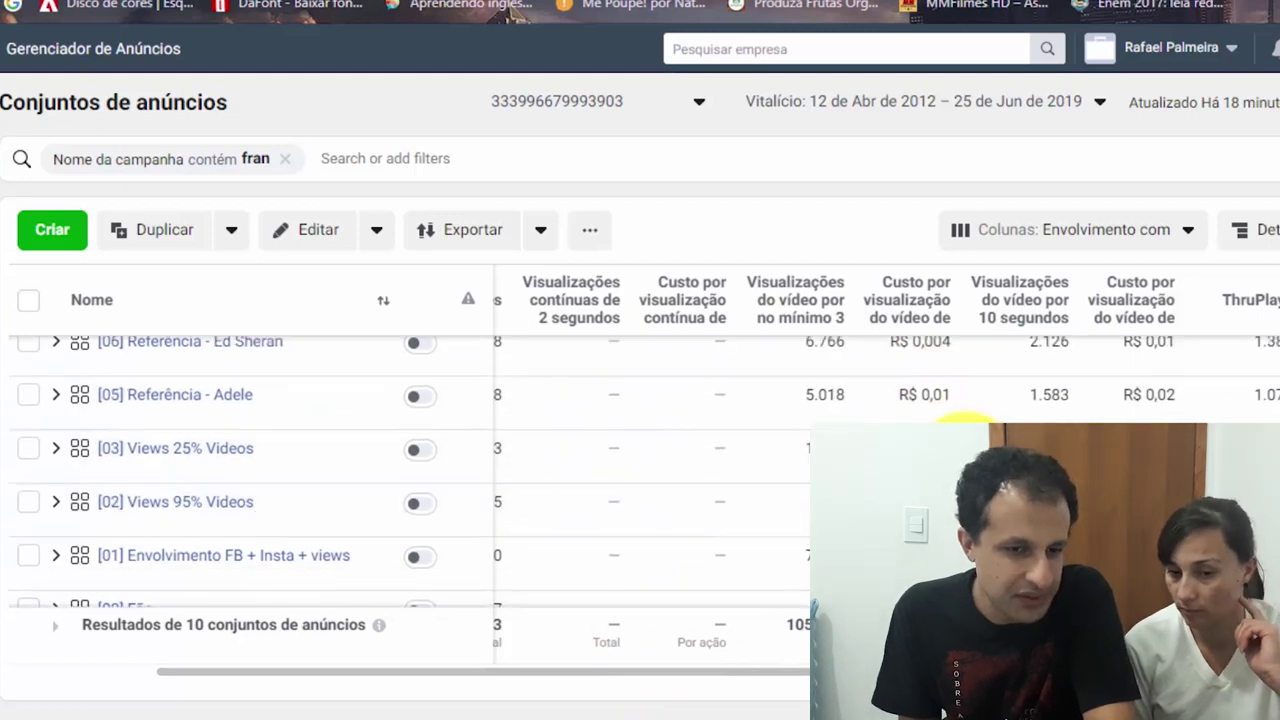
scroll(949, 408, "down", 1)
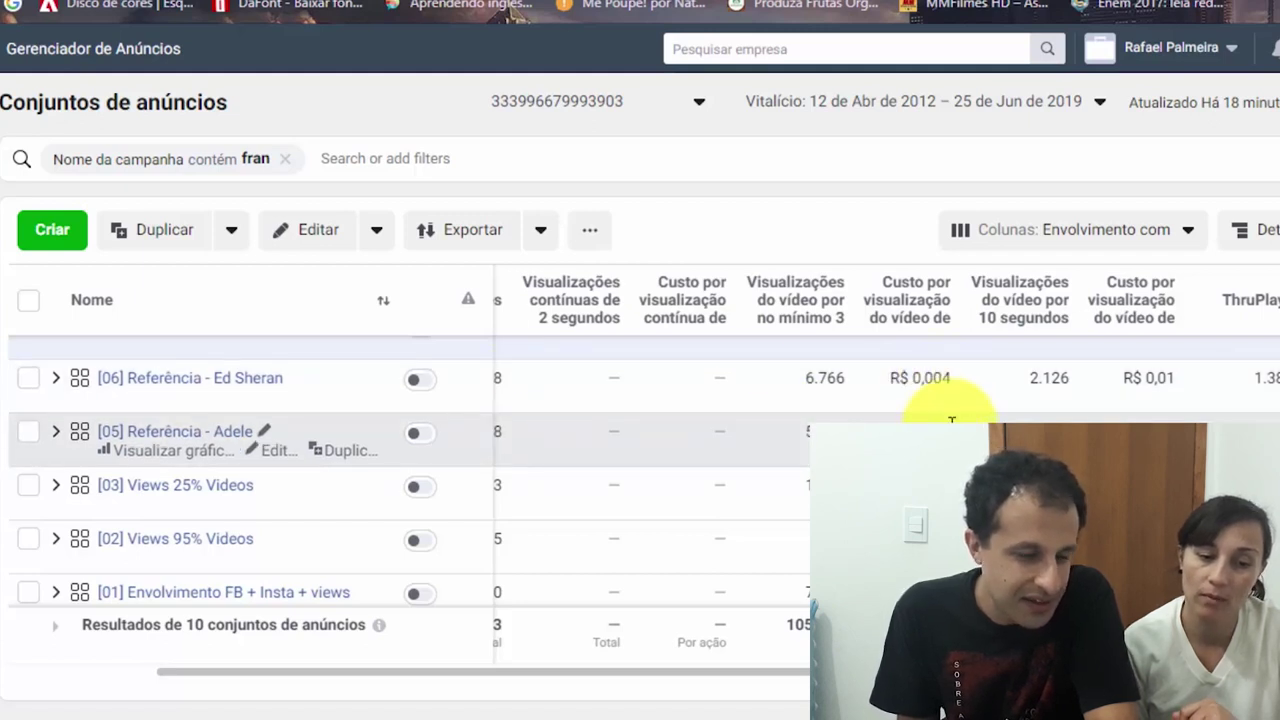
scroll(952, 405, "up", 2)
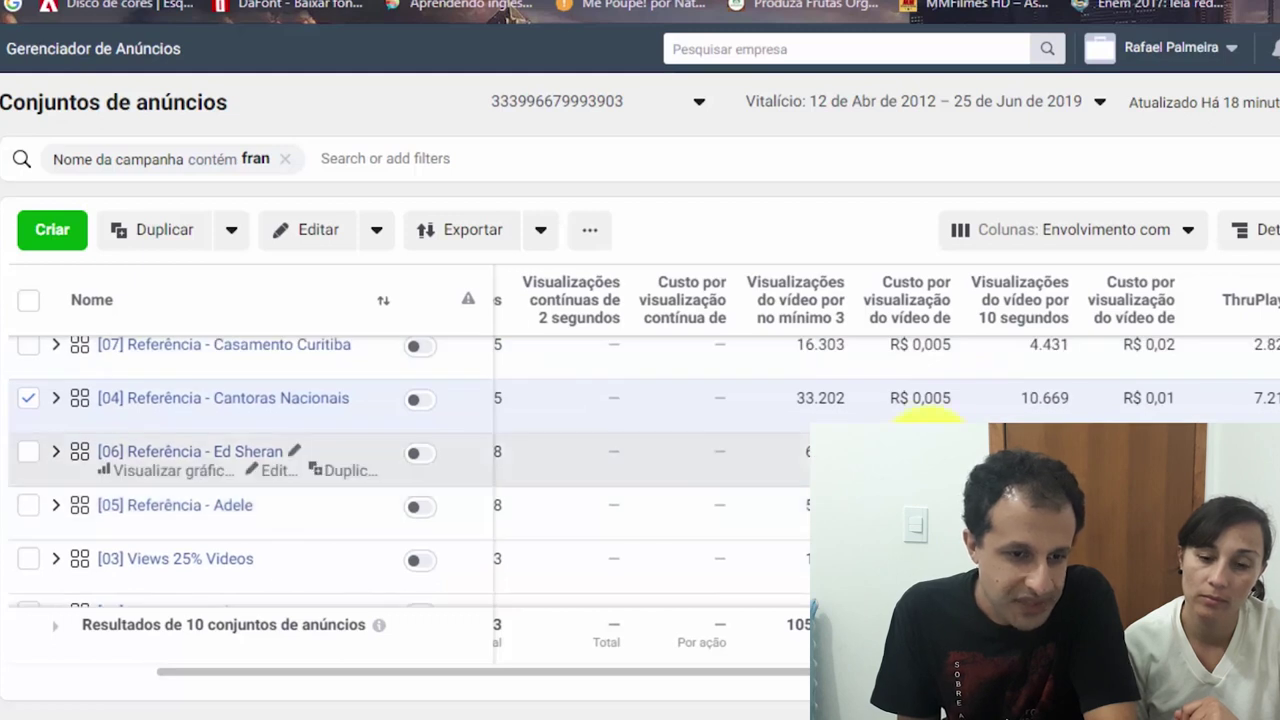
scroll(952, 418, "up", 1)
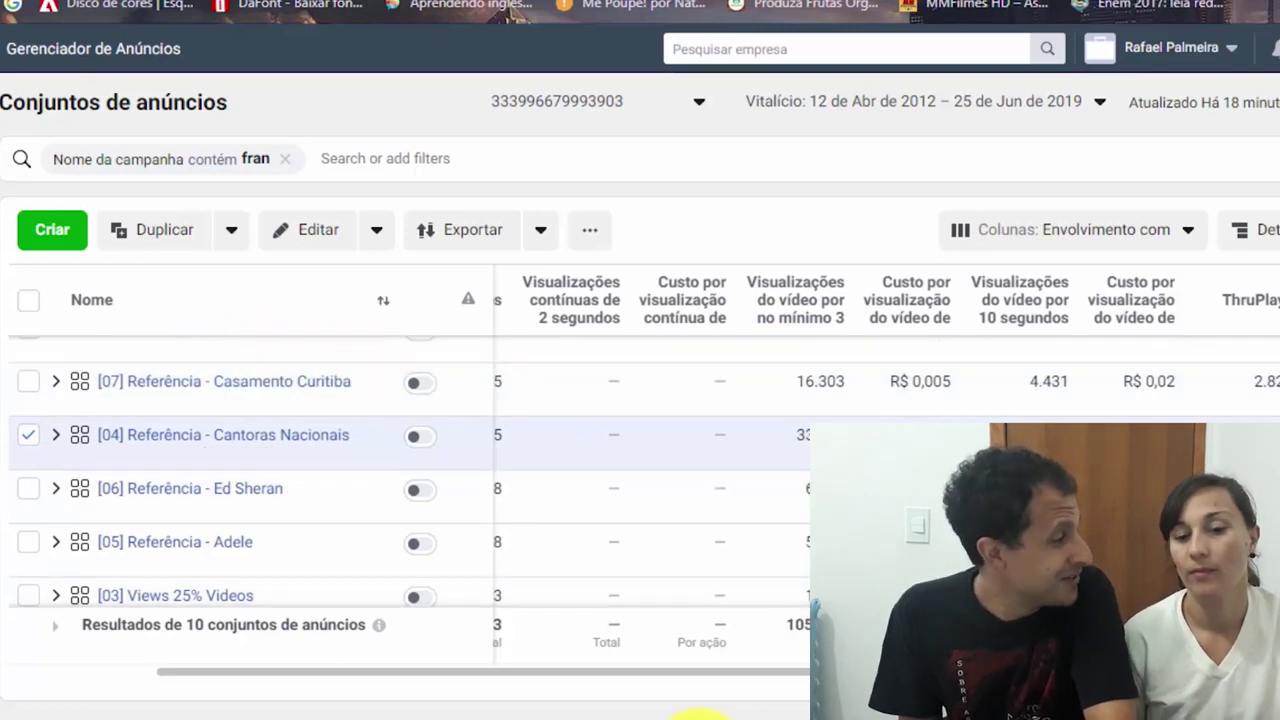
Compare the 10-second views, ThruPlays, cost per ThruPlay and reach of the "Casamento Curitiba", "Cantoras Nacionais" and "Ed Sheran" ad sets.
scroll(777, 686, "right", 5)
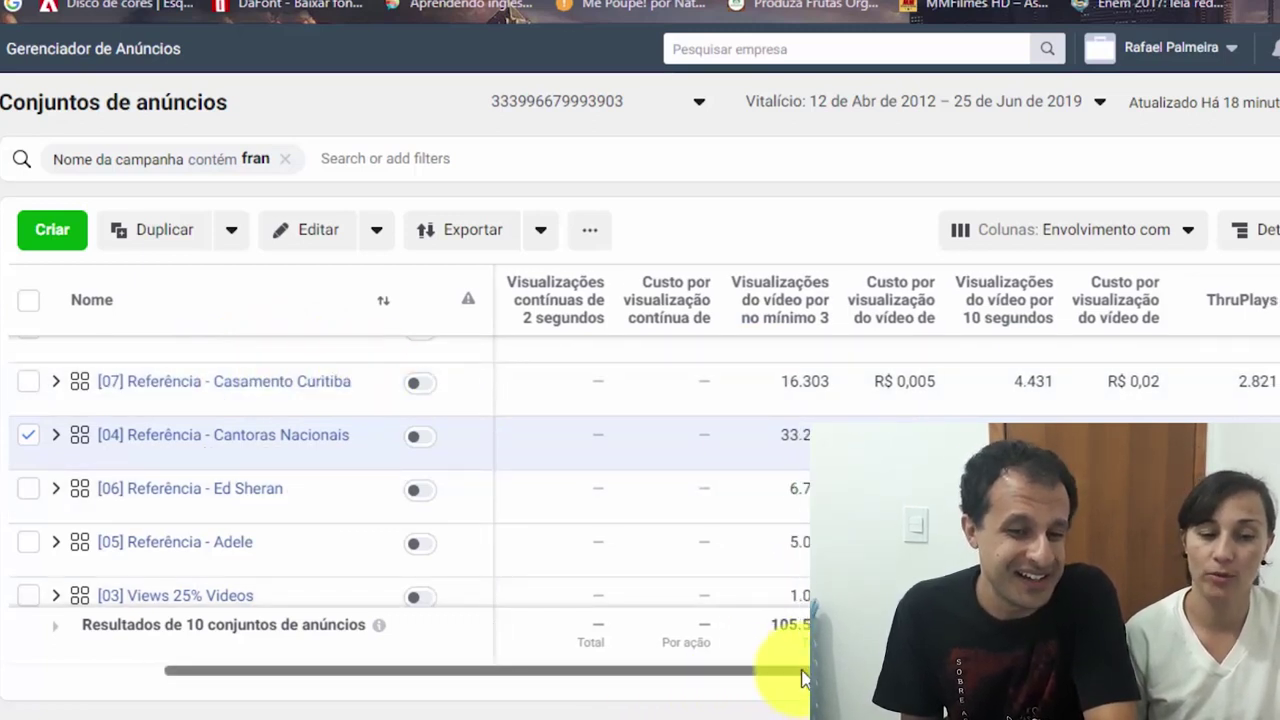
scroll(777, 686, "right", 5)
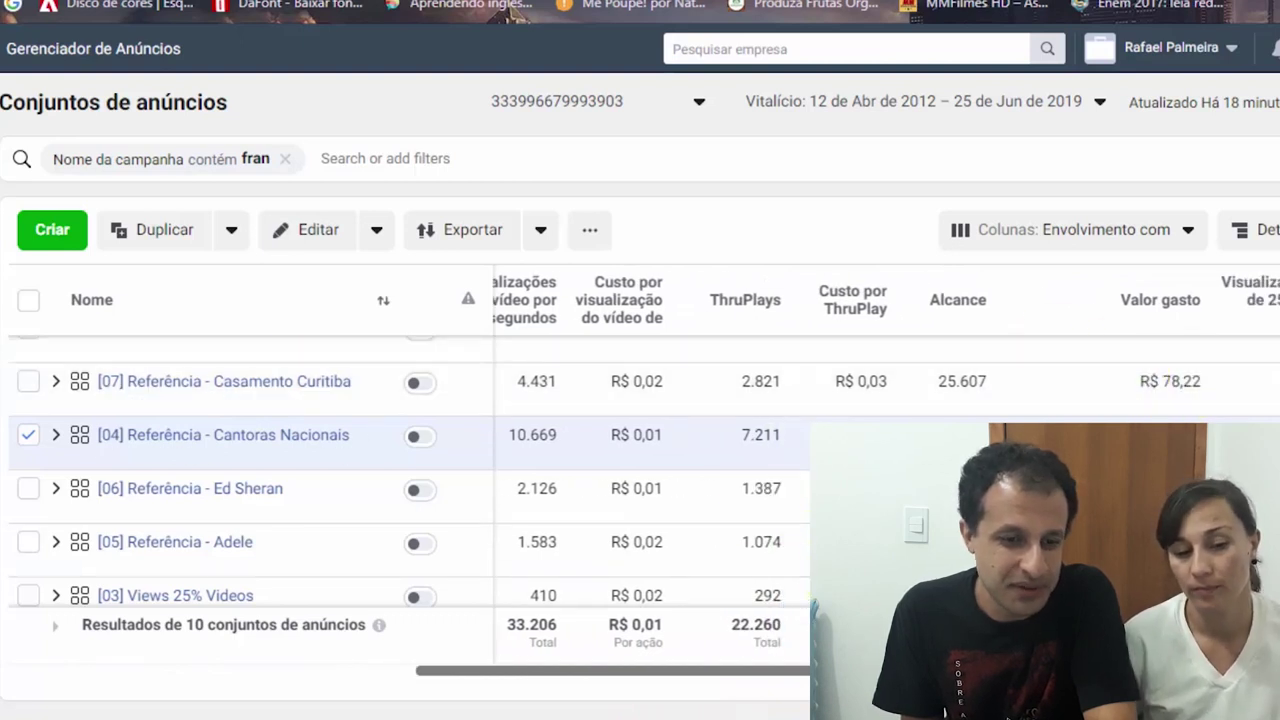
scroll(650, 450, "left", 8)
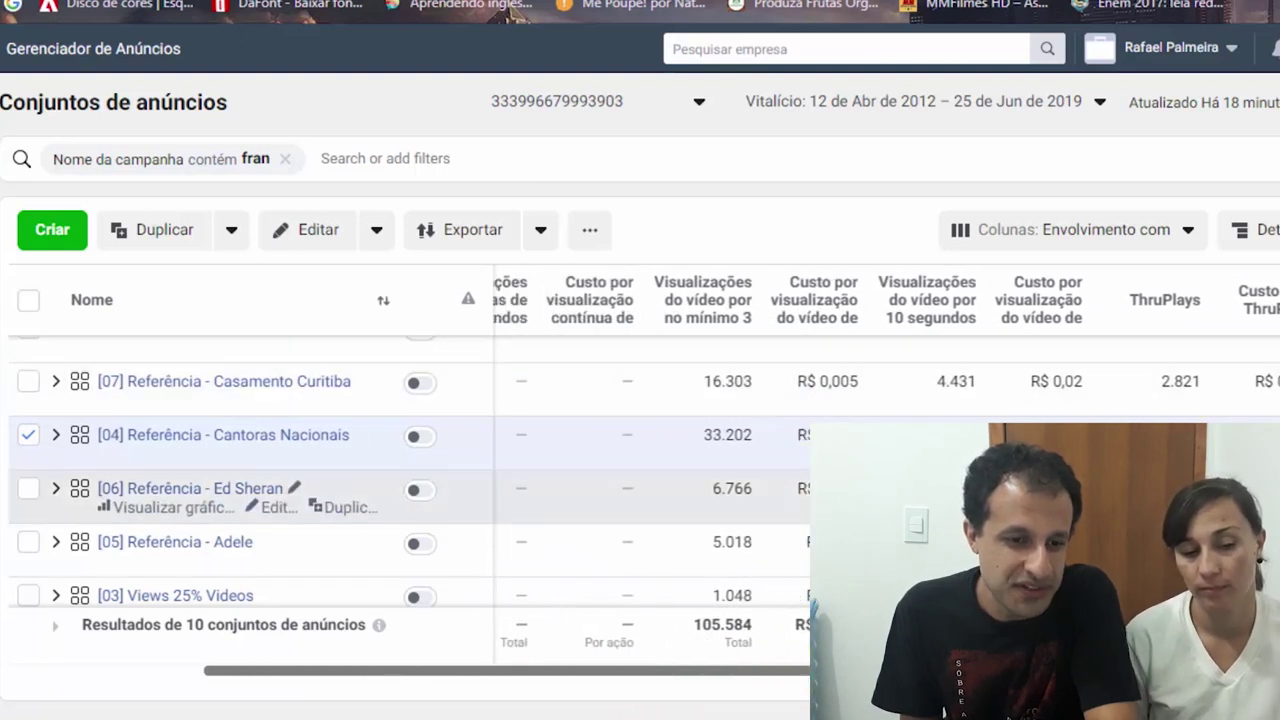
scroll(650, 450, "right", 6)
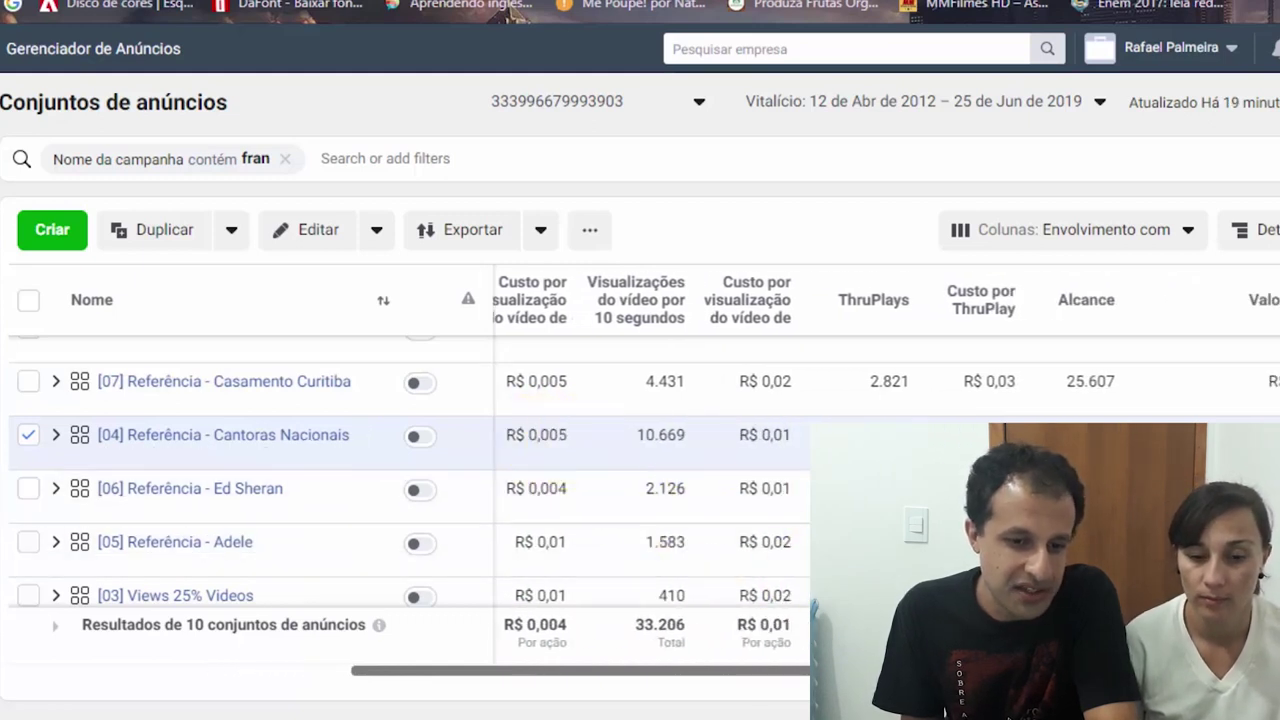
scroll(792, 564, "right", 5)
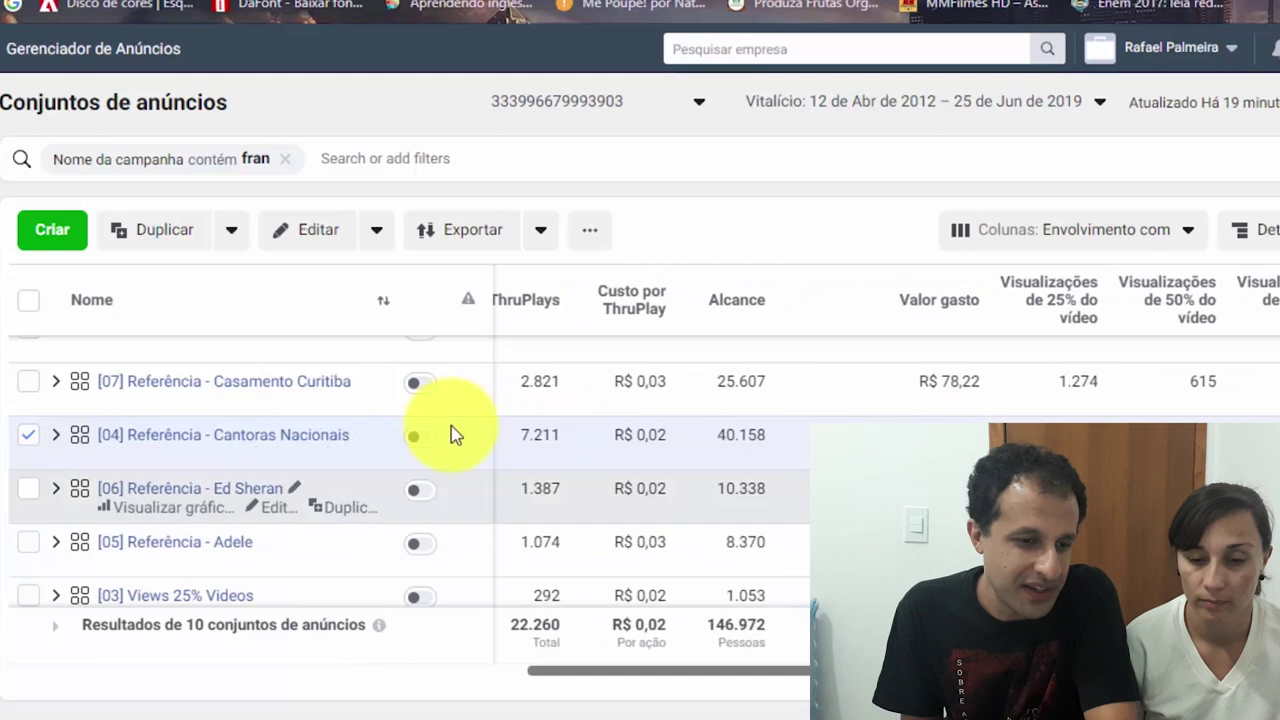
scroll(757, 629, "left", 5)
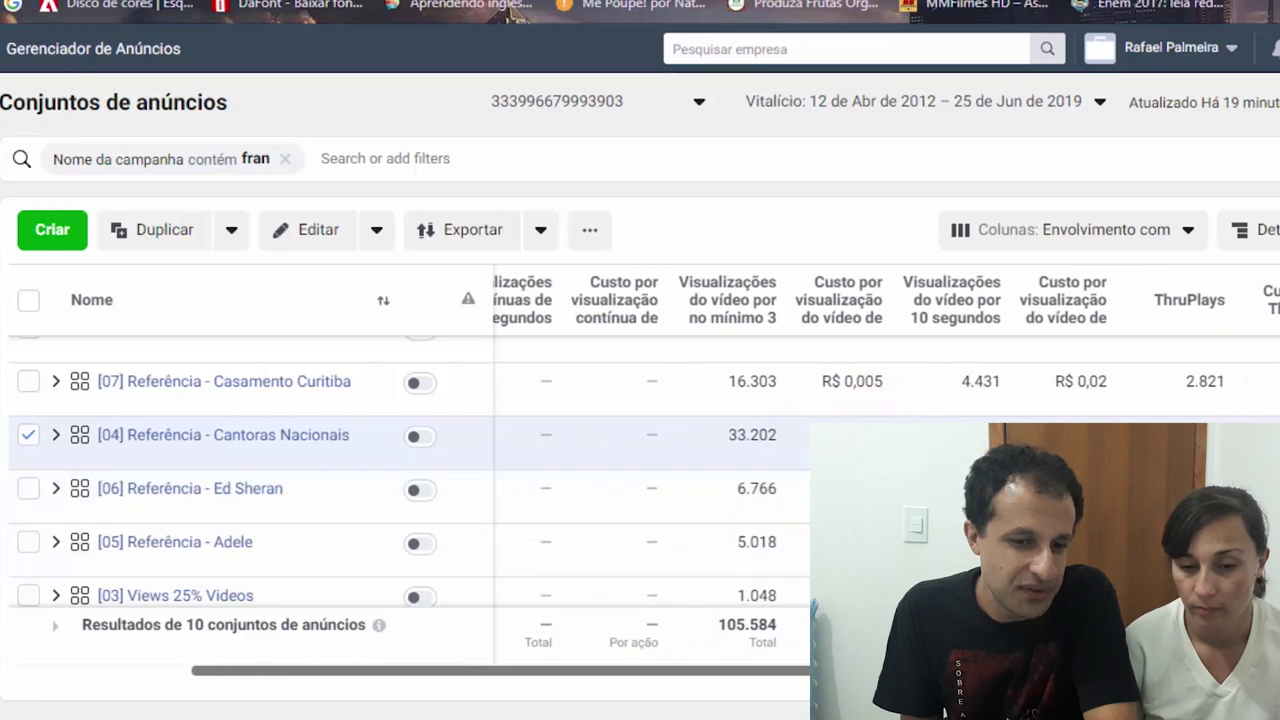
scroll(650, 560, "right", 6)
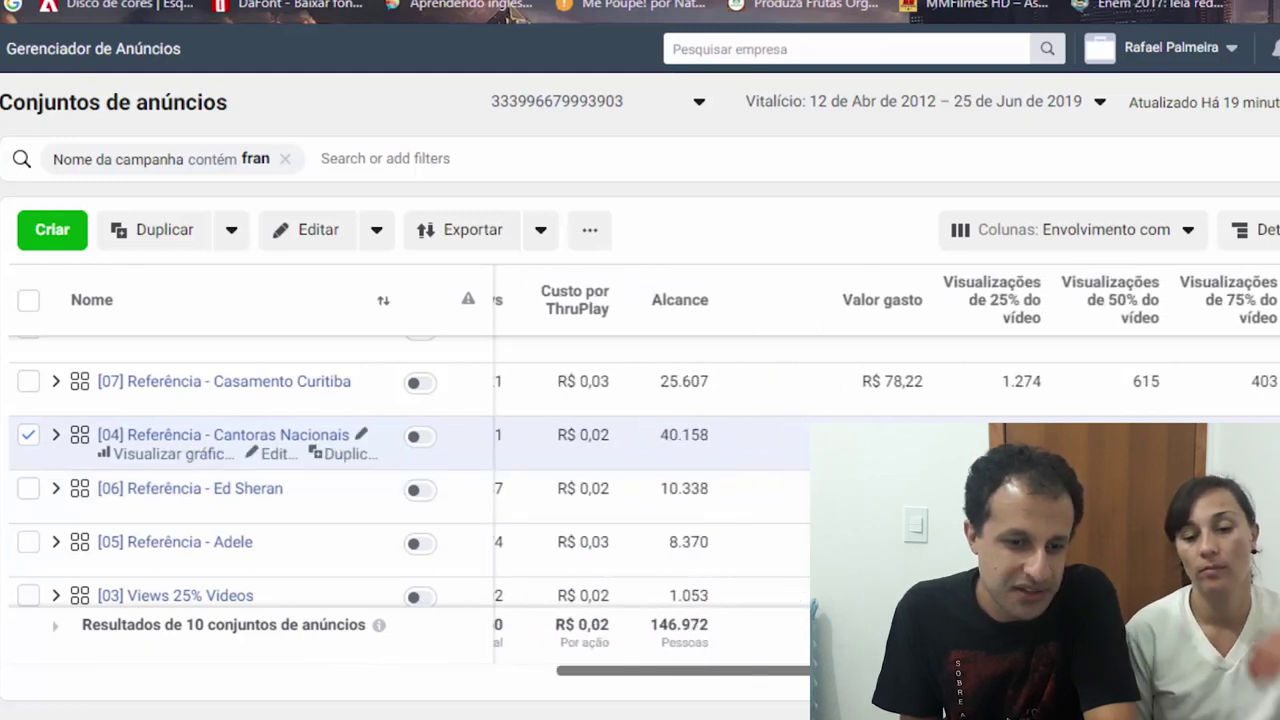
Examine the video views, ThruPlays, view costs and reach of "[08] Casamentos Brasil" and "[09] Referência - Stevie Wonder" against the neighbouring ad sets.
scroll(400, 470, "up", 2)
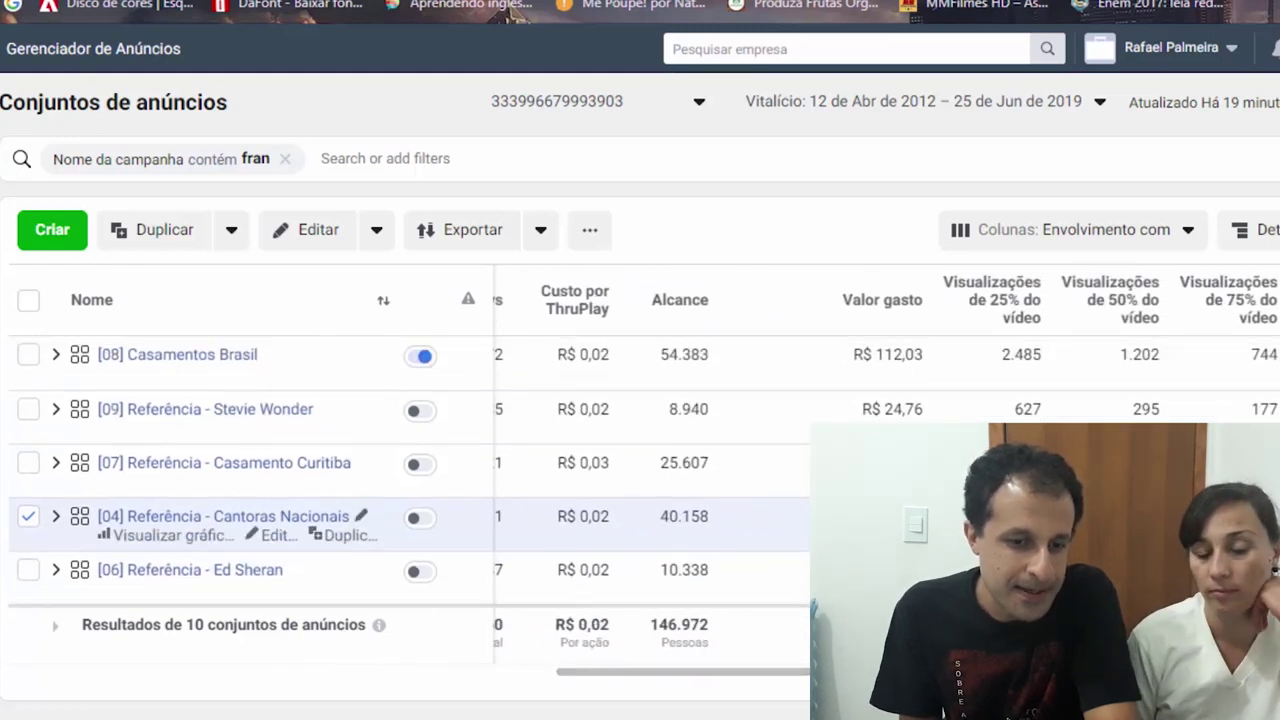
scroll(680, 668, "left", 3)
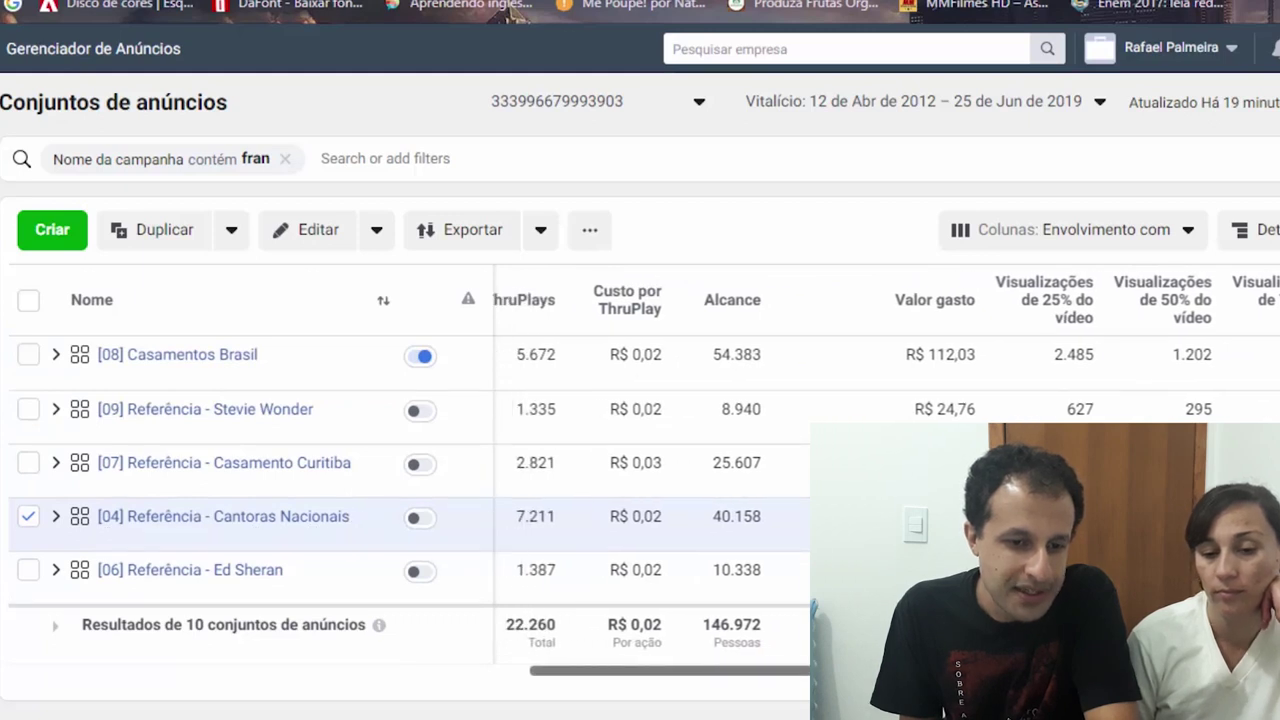
scroll(714, 600, "left", 5)
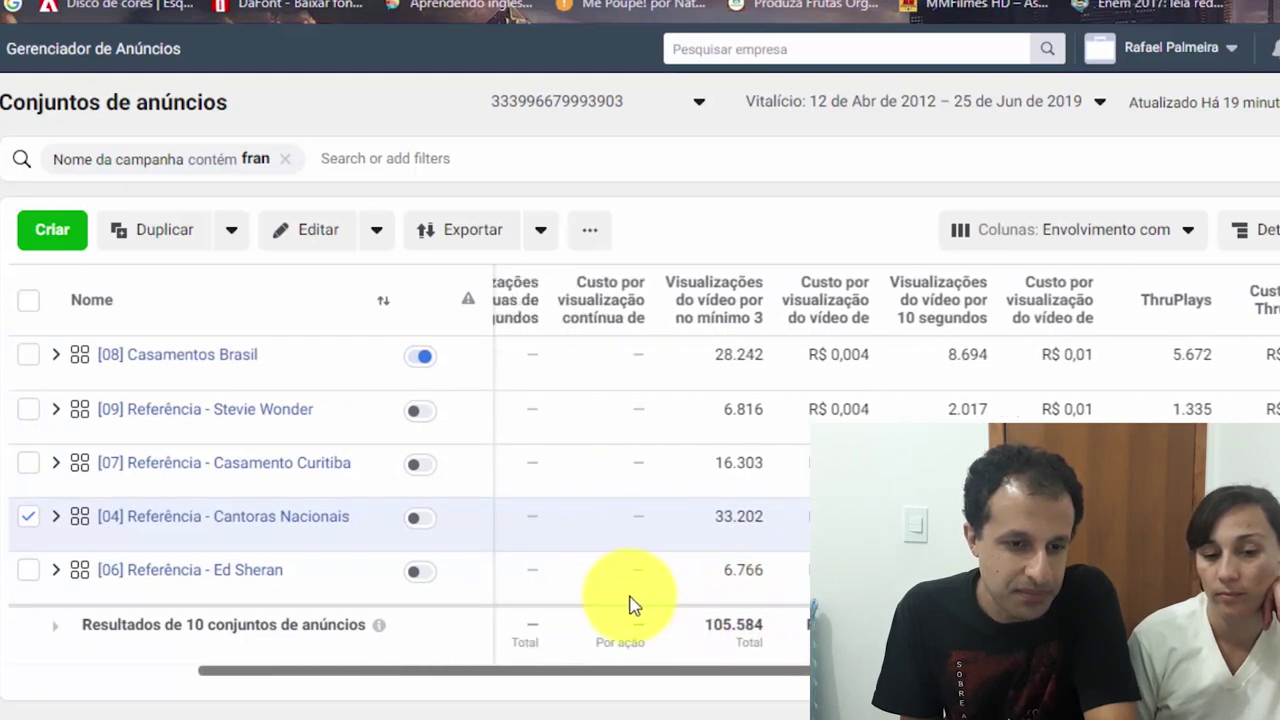
scroll(738, 617, "right", 5)
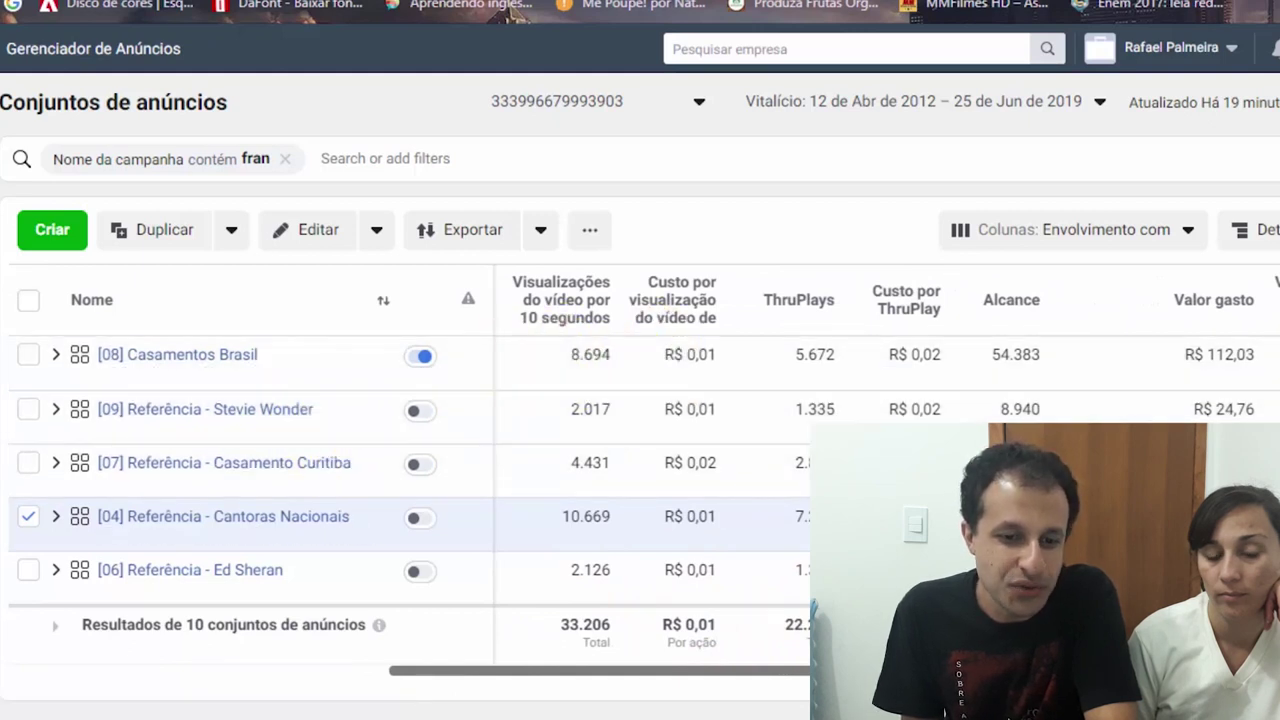
scroll(1137, 354, "right", 3)
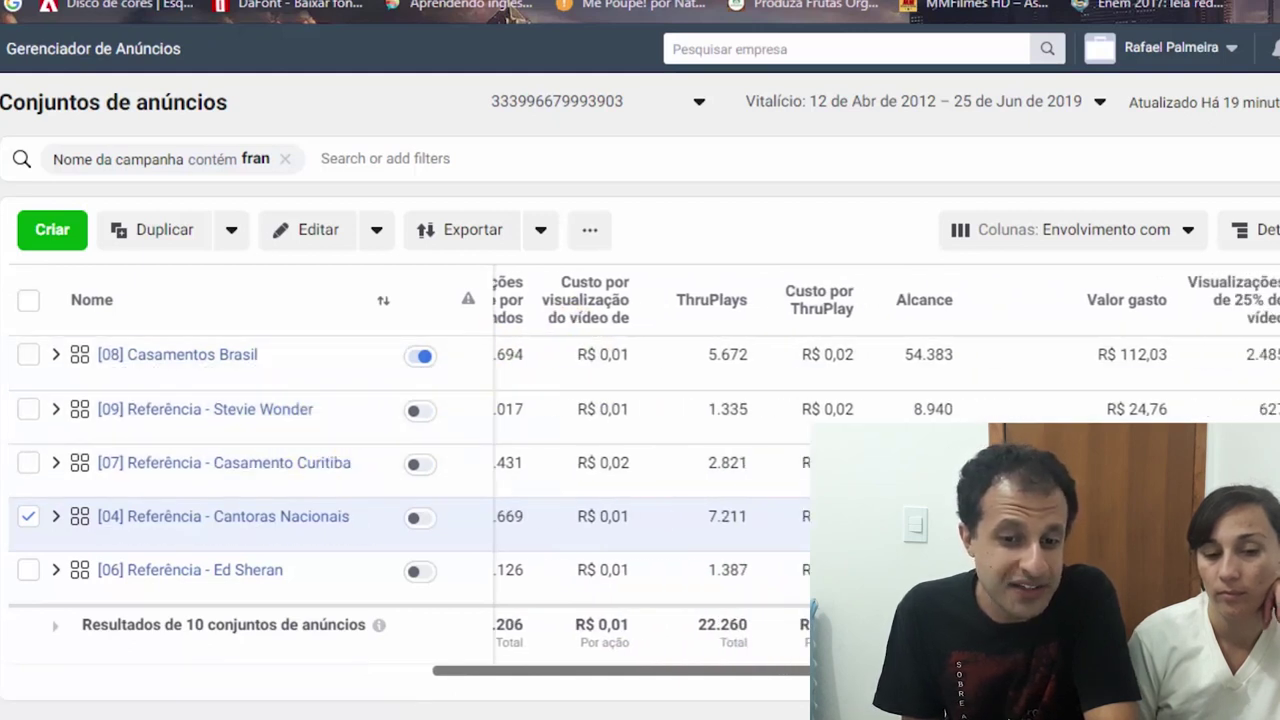
scroll(743, 606, "left", 10)
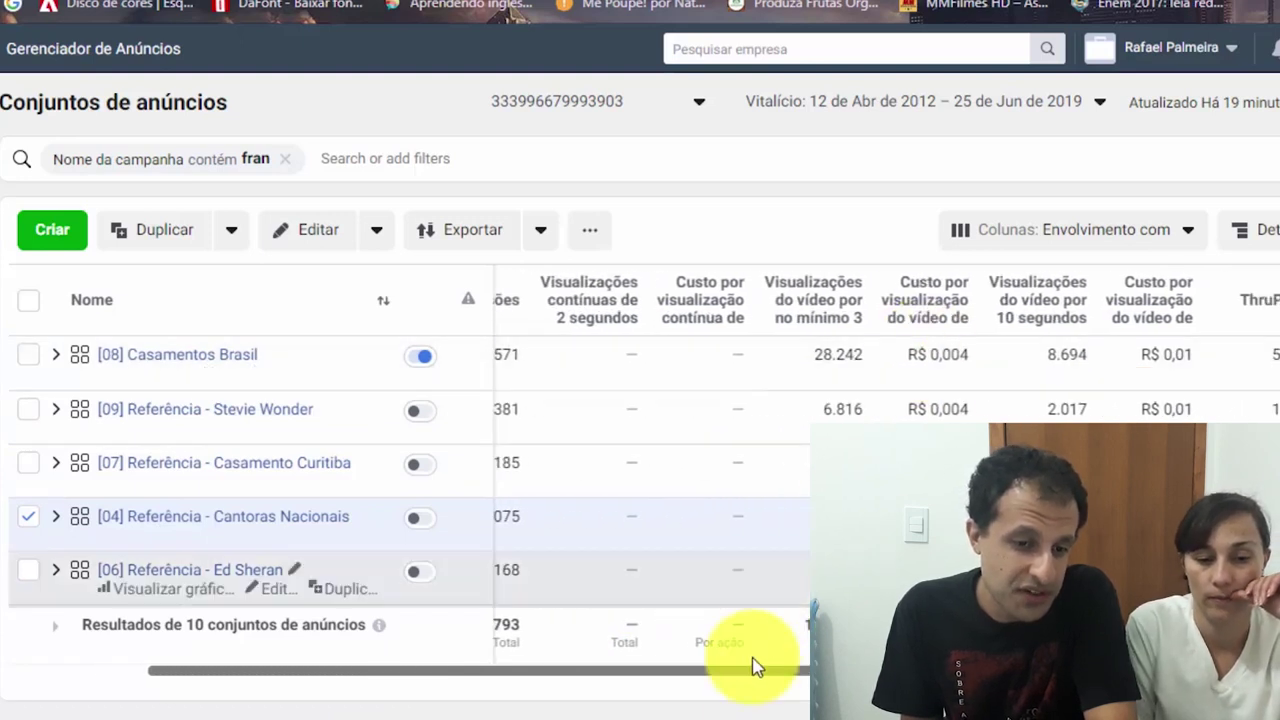
Review the amount spent and the 25% to 100% video view counts for all ad sets down to "[00] Fãs".
scroll(800, 686, "right", 15)
scroll(800, 686, "right", 3)
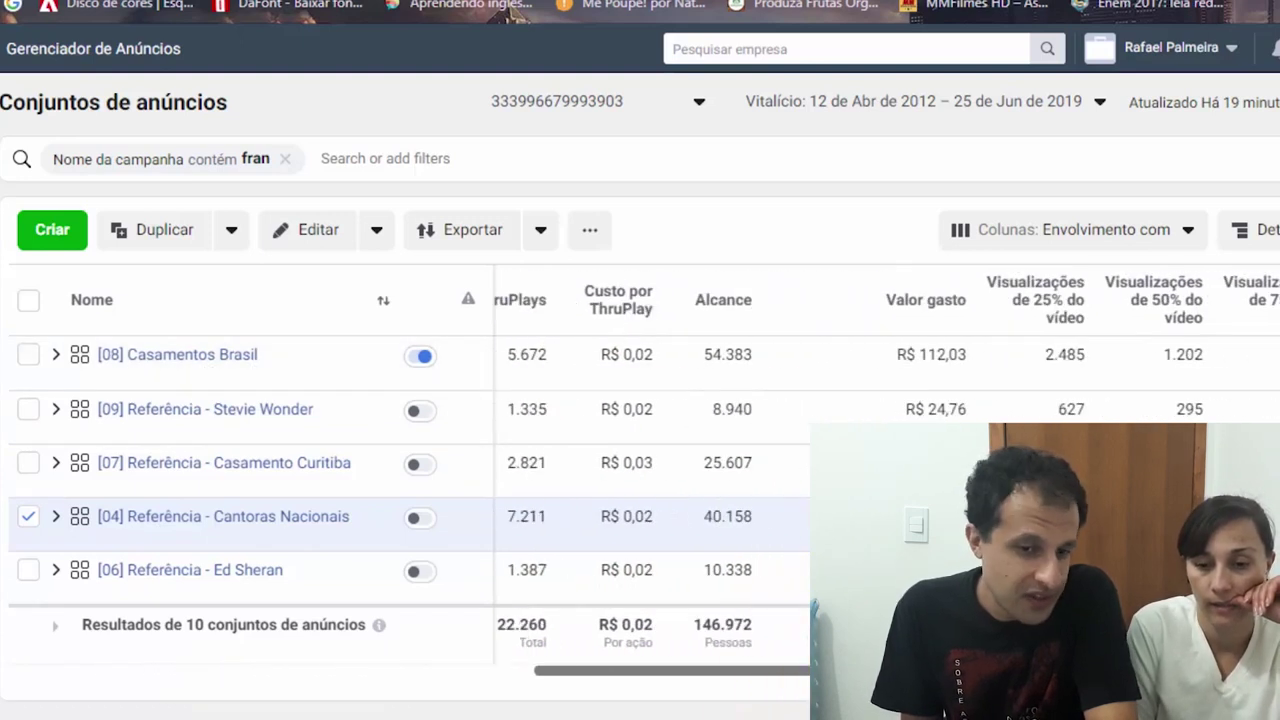
scroll(800, 686, "right", 7)
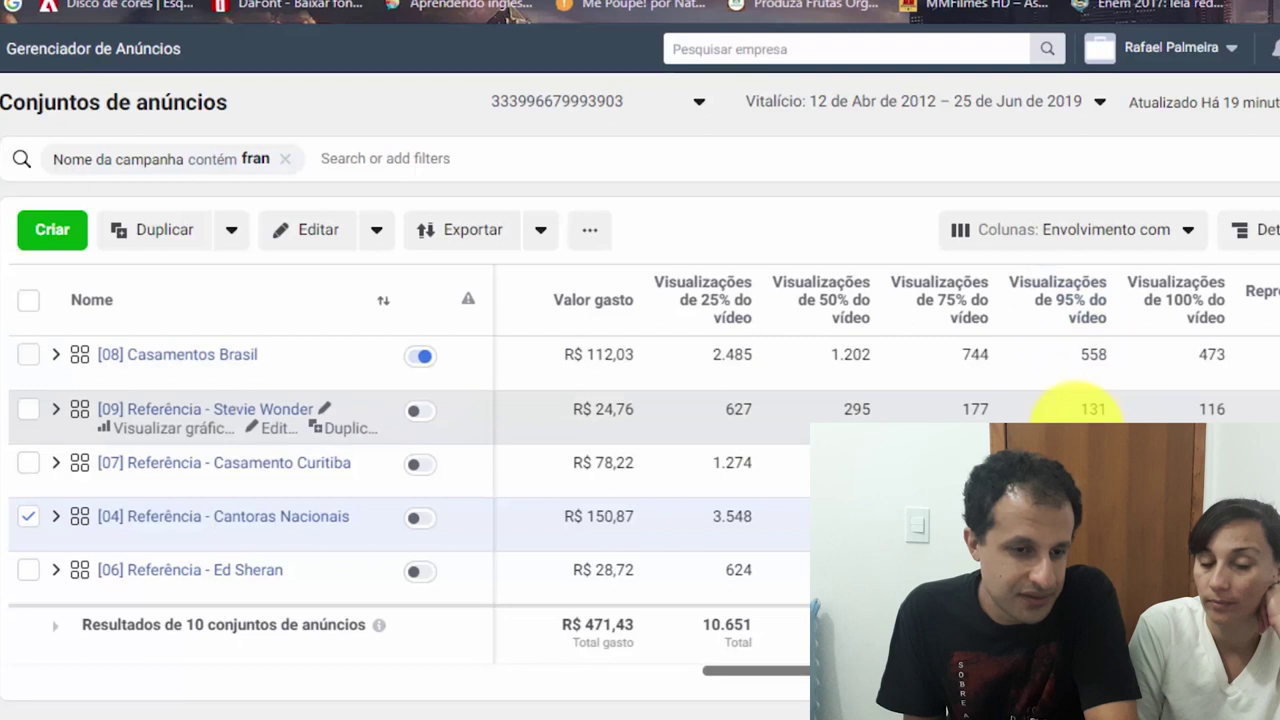
scroll(1094, 400, "down", 3)
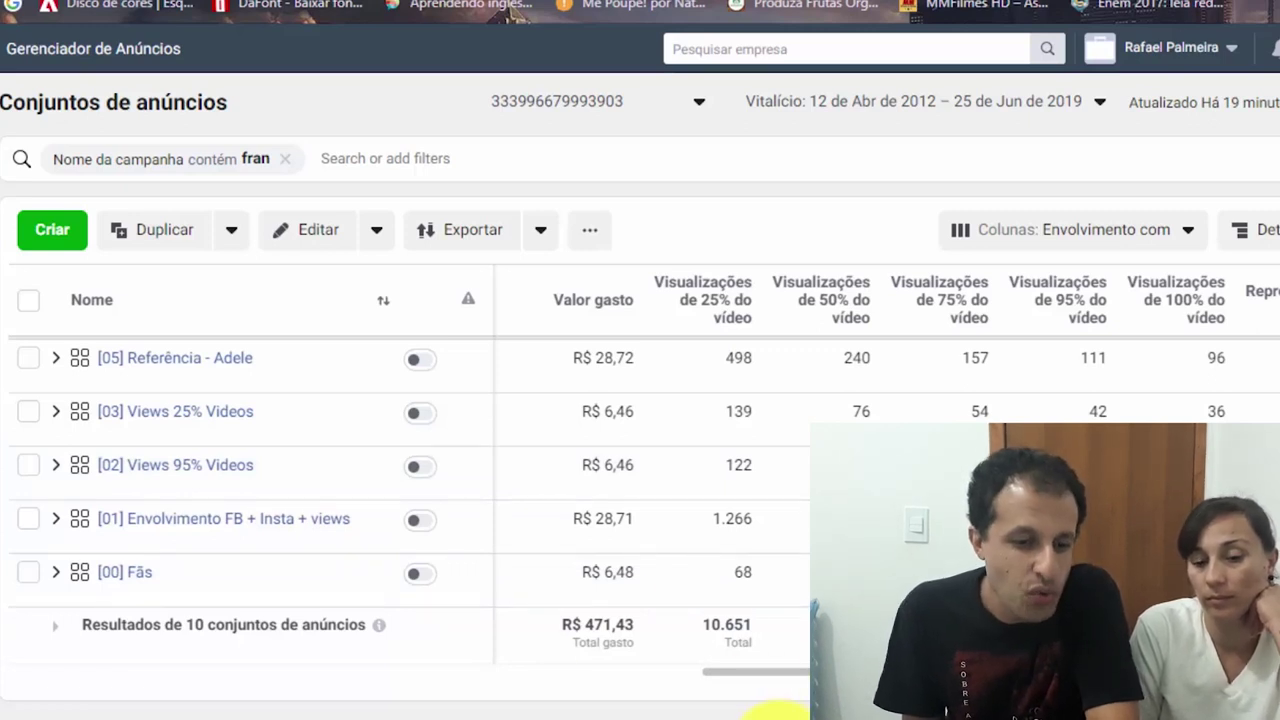
Switch to the Calculator, divide the campaign's total spend of 471,43 by 2490, and minimize it.
left_click(775, 715)
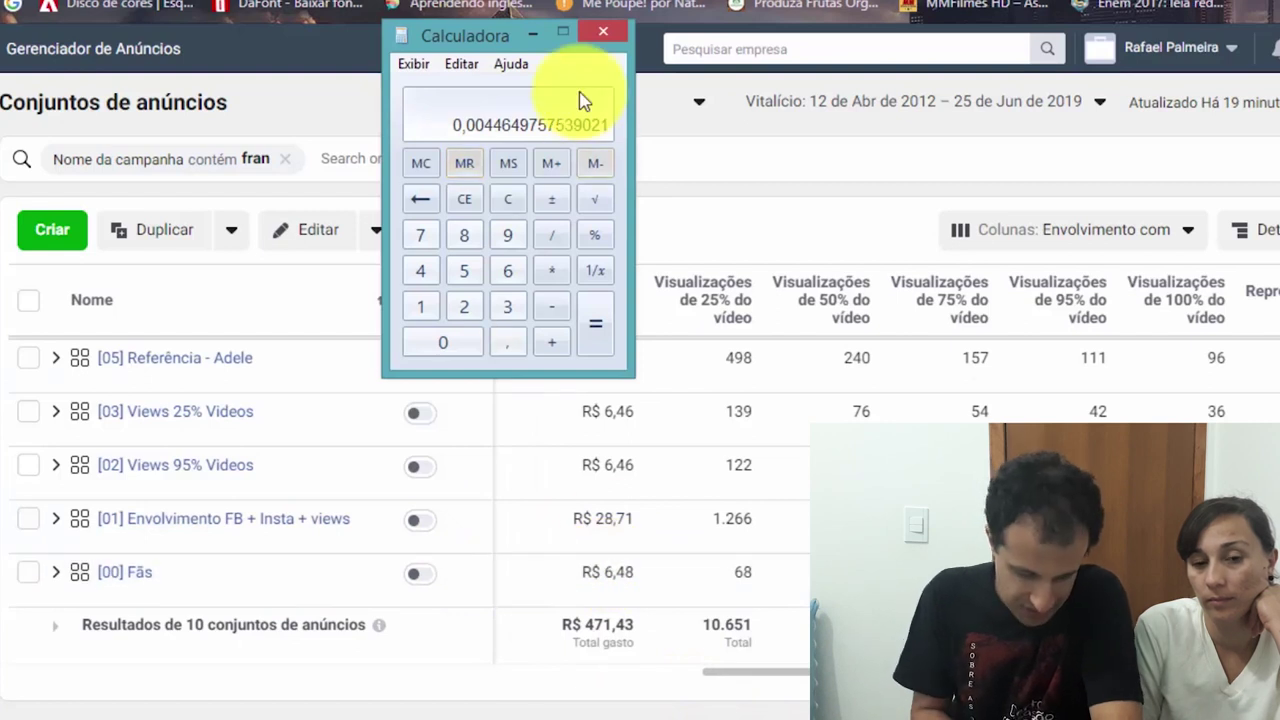
type("471,43/")
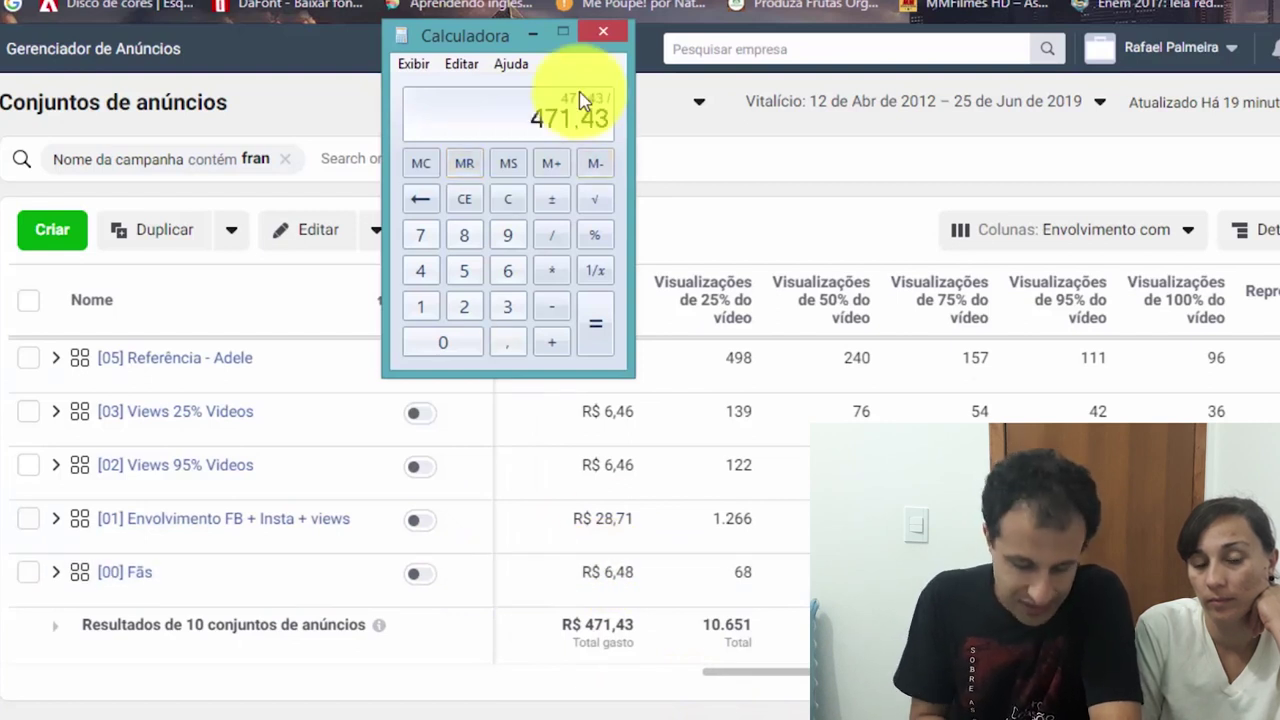
type("2490")
key("Return")
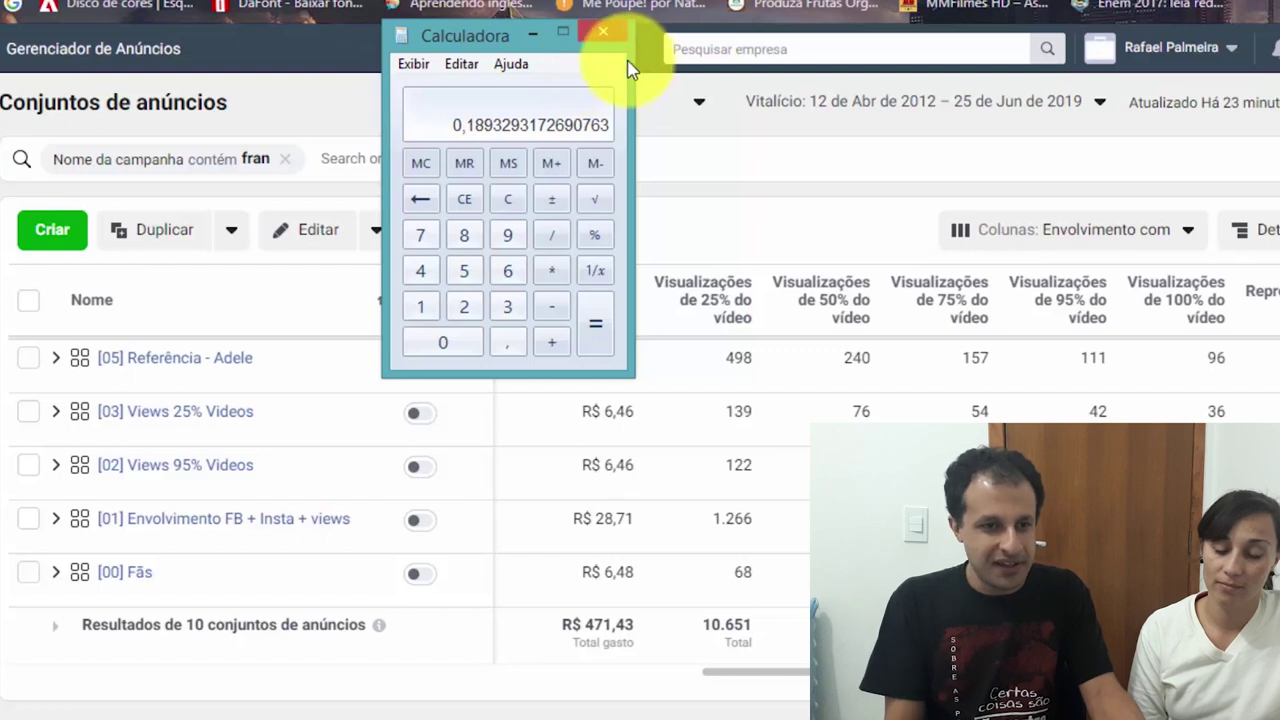
left_click(535, 40)
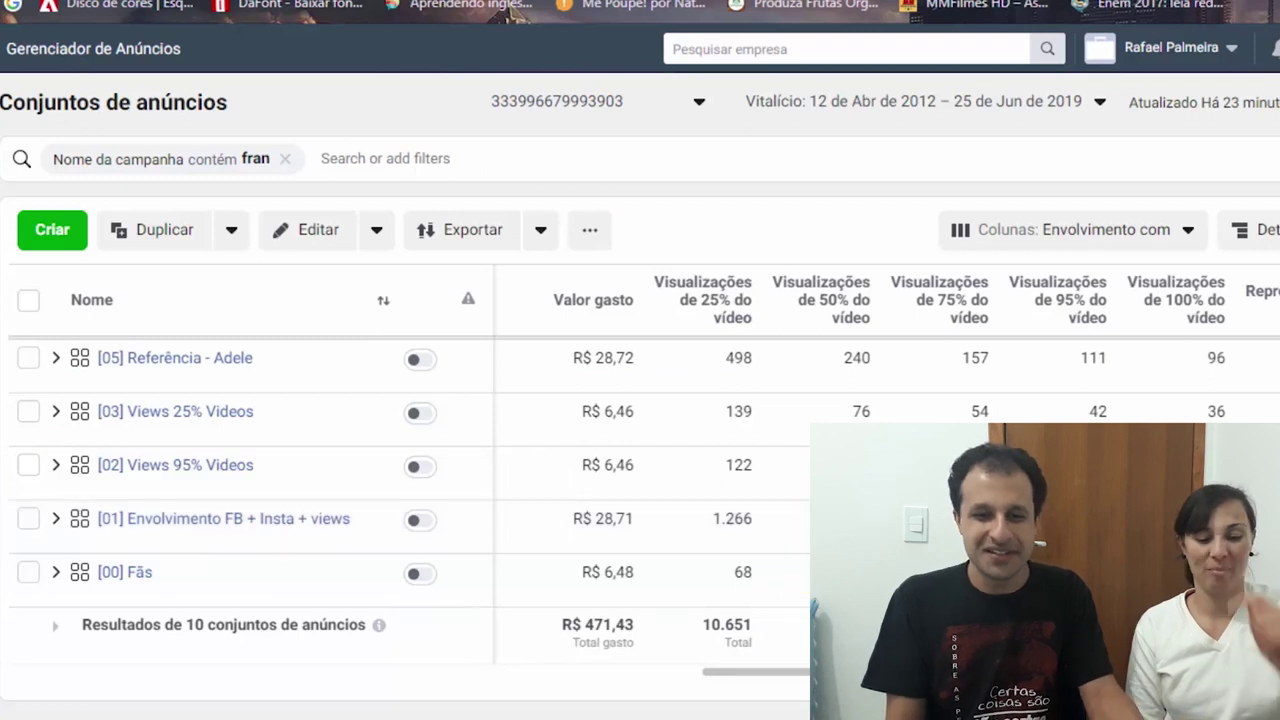
Recheck the ad sets' amount spent and percentage-based video views, plus their view costs, ThruPlays and reach.
scroll(644, 472, "up", 1)
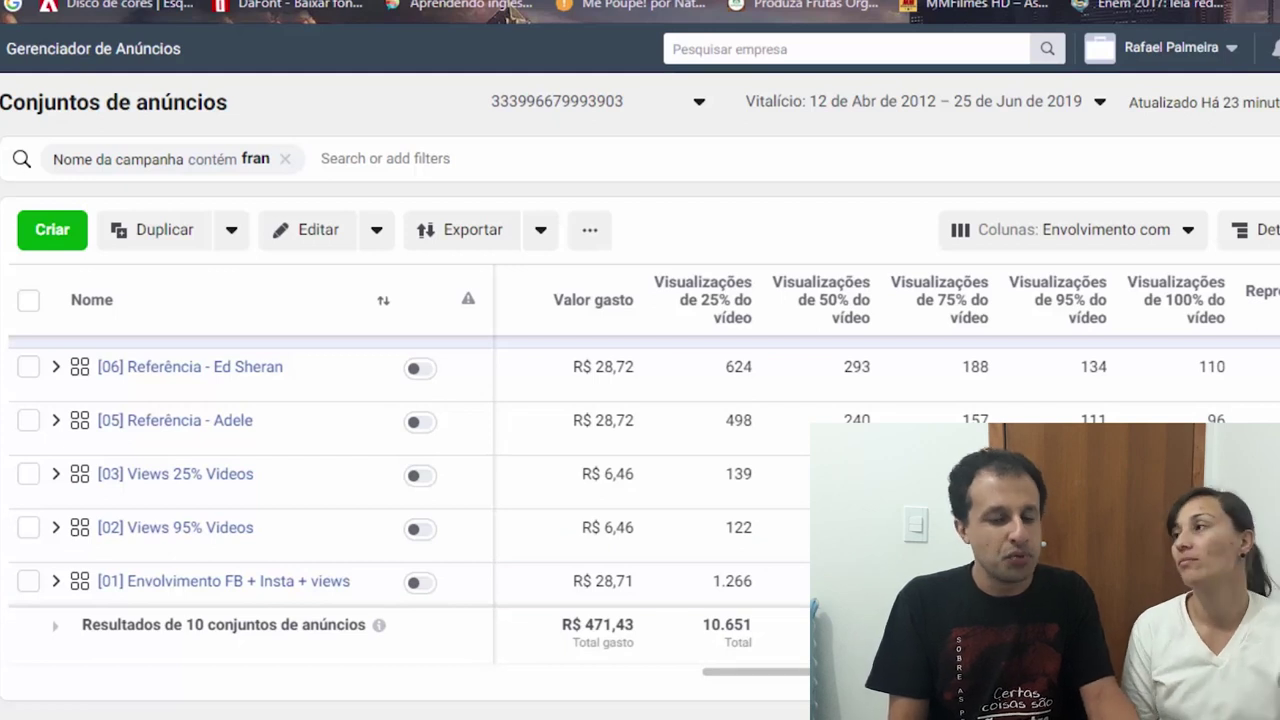
scroll(644, 472, "up", 1)
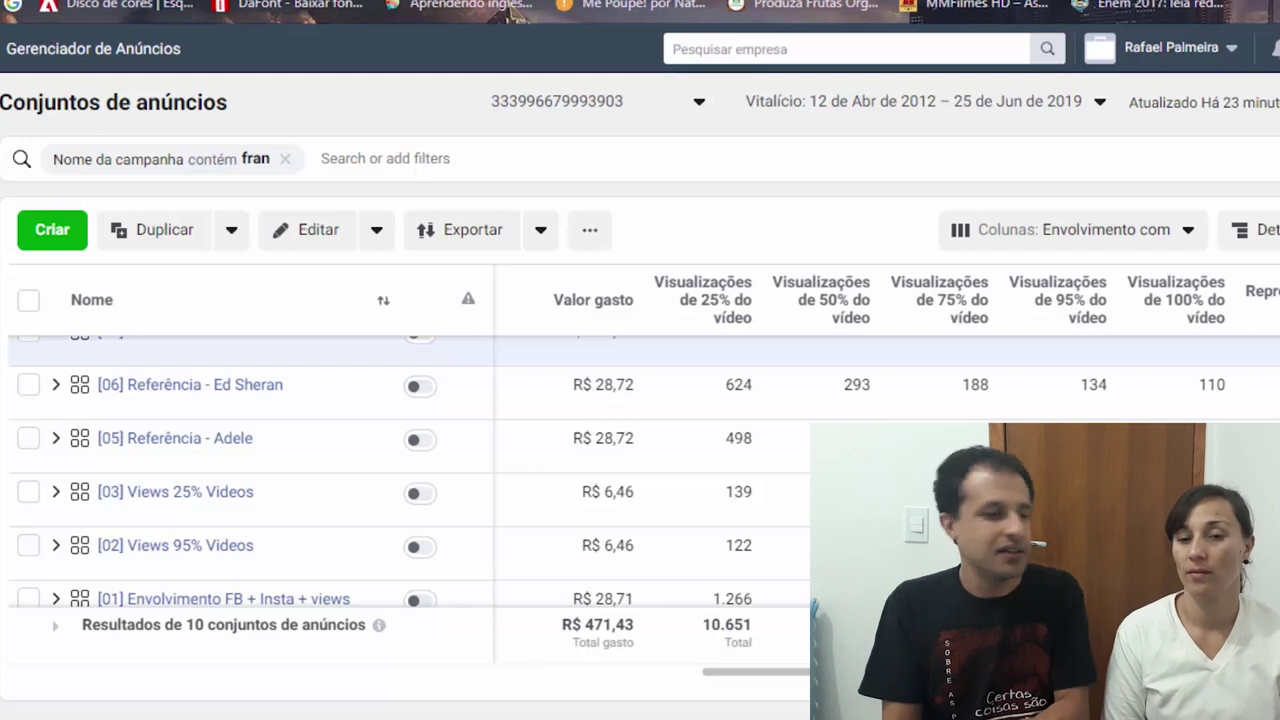
scroll(644, 472, "up", 1)
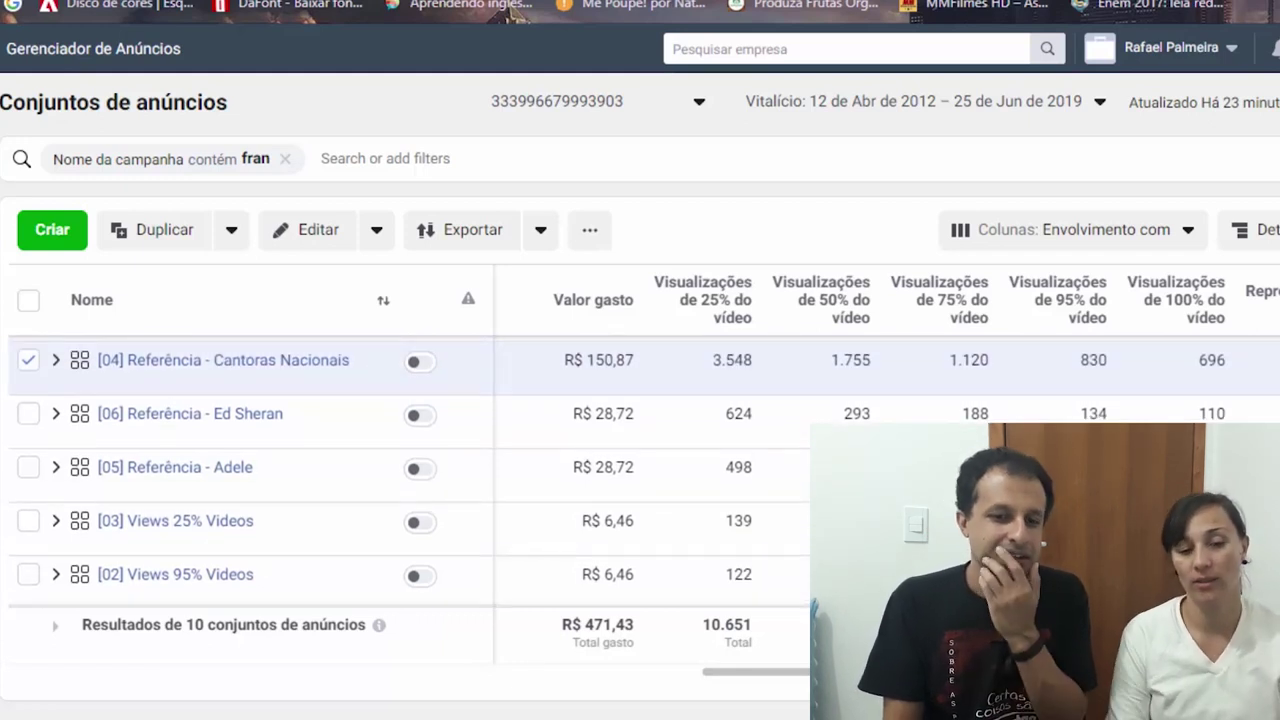
scroll(644, 472, "down", 2)
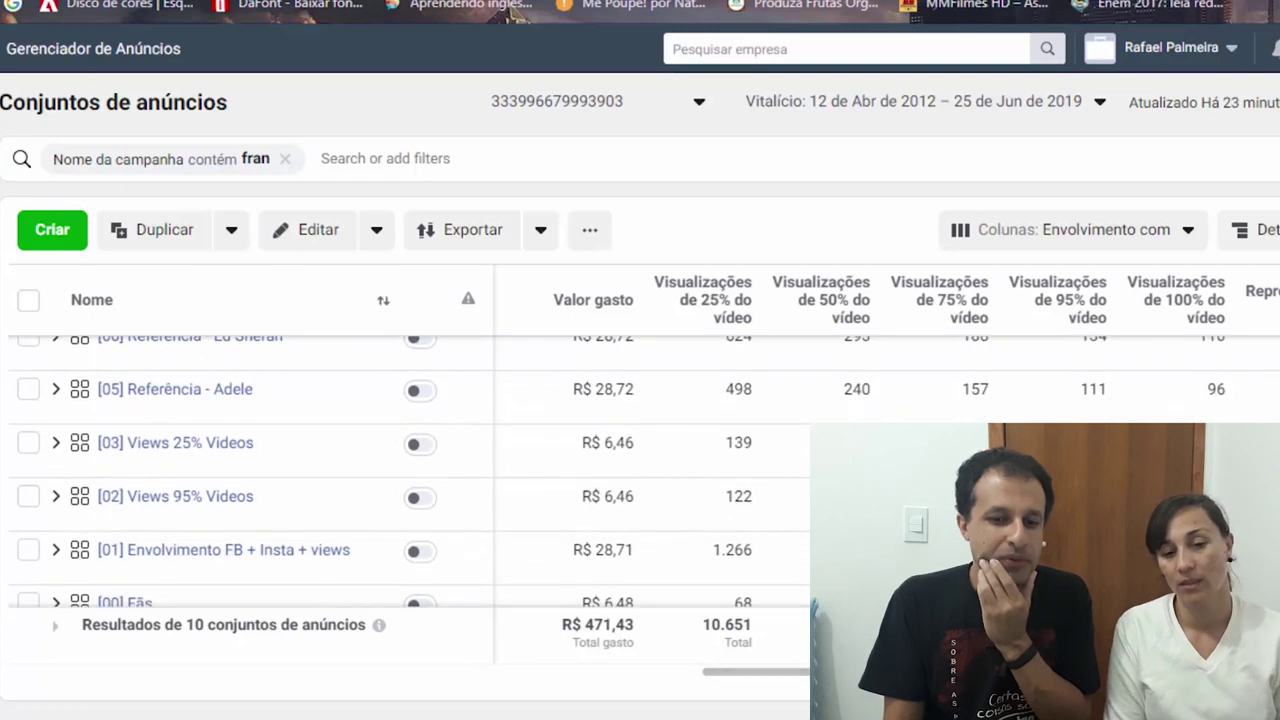
scroll(650, 470, "left", 5)
scroll(714, 614, "left", 4)
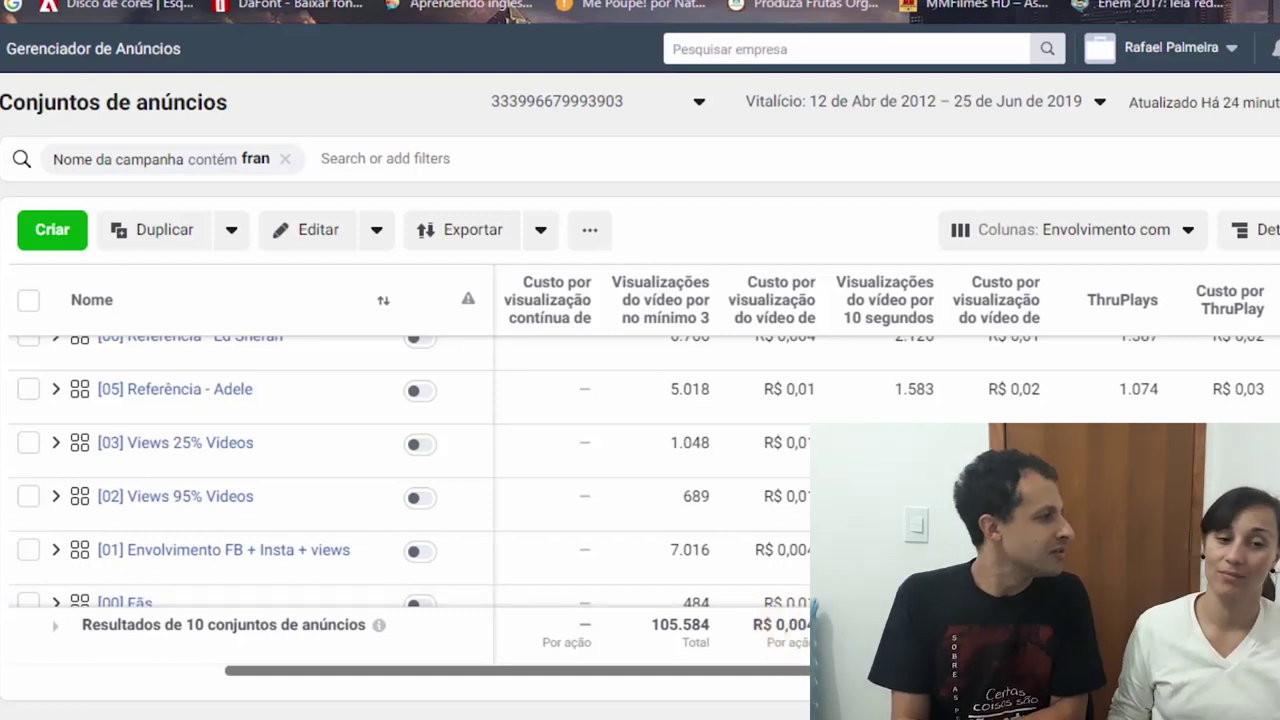
scroll(650, 470, "right", 3)
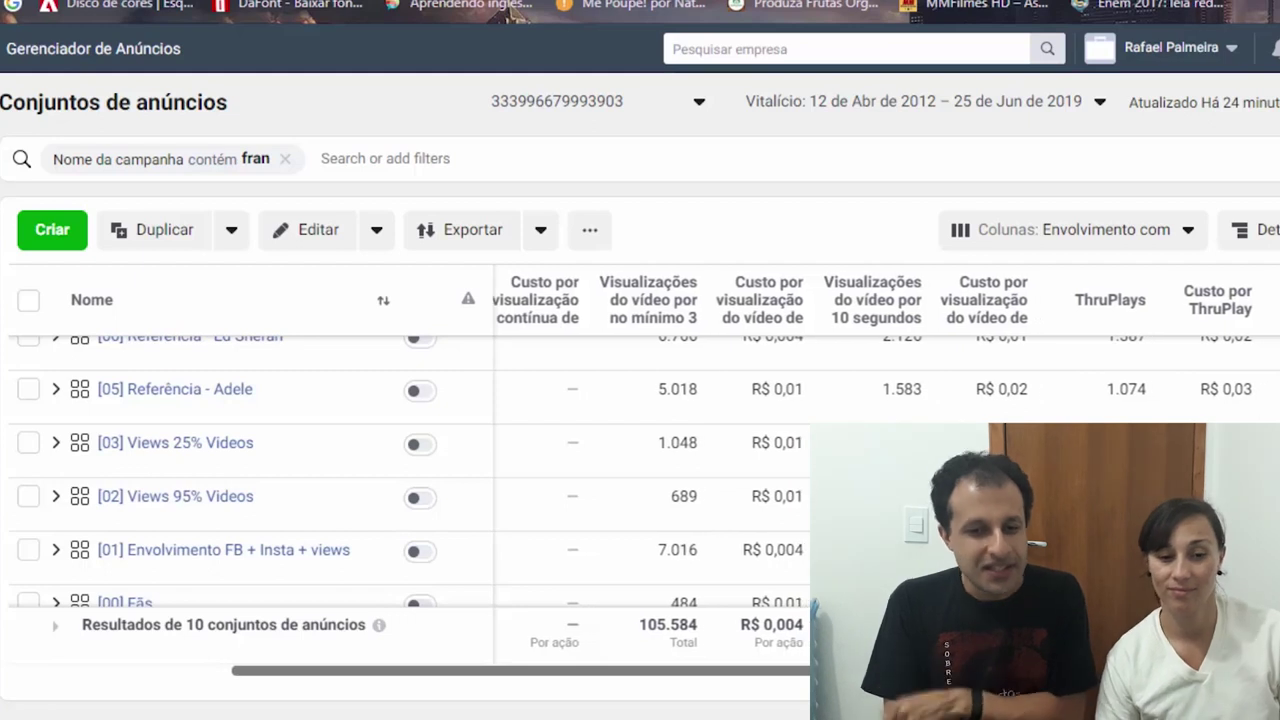
scroll(650, 470, "right", 6)
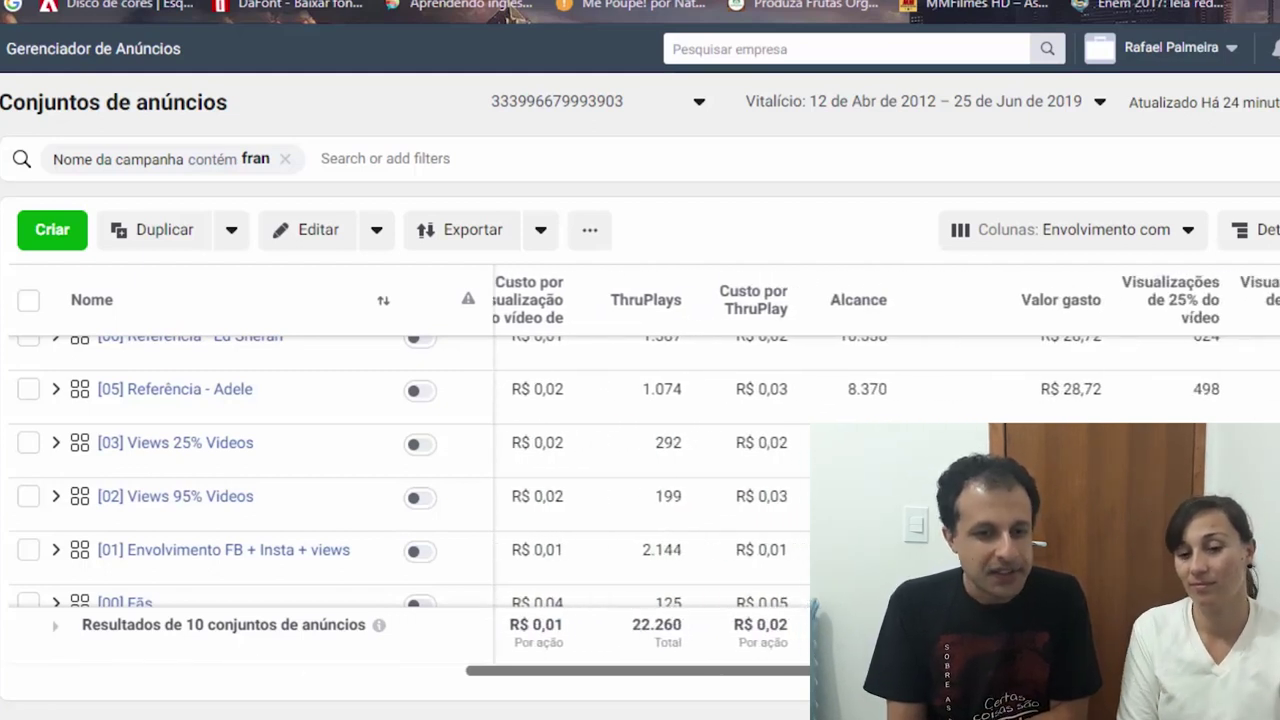
Switch to the Calculator and divide the amount spent on "[09] Referência - Stevie Wonder", 24,76, by its 131 video views at 95%.
scroll(634, 468, "up", 3)
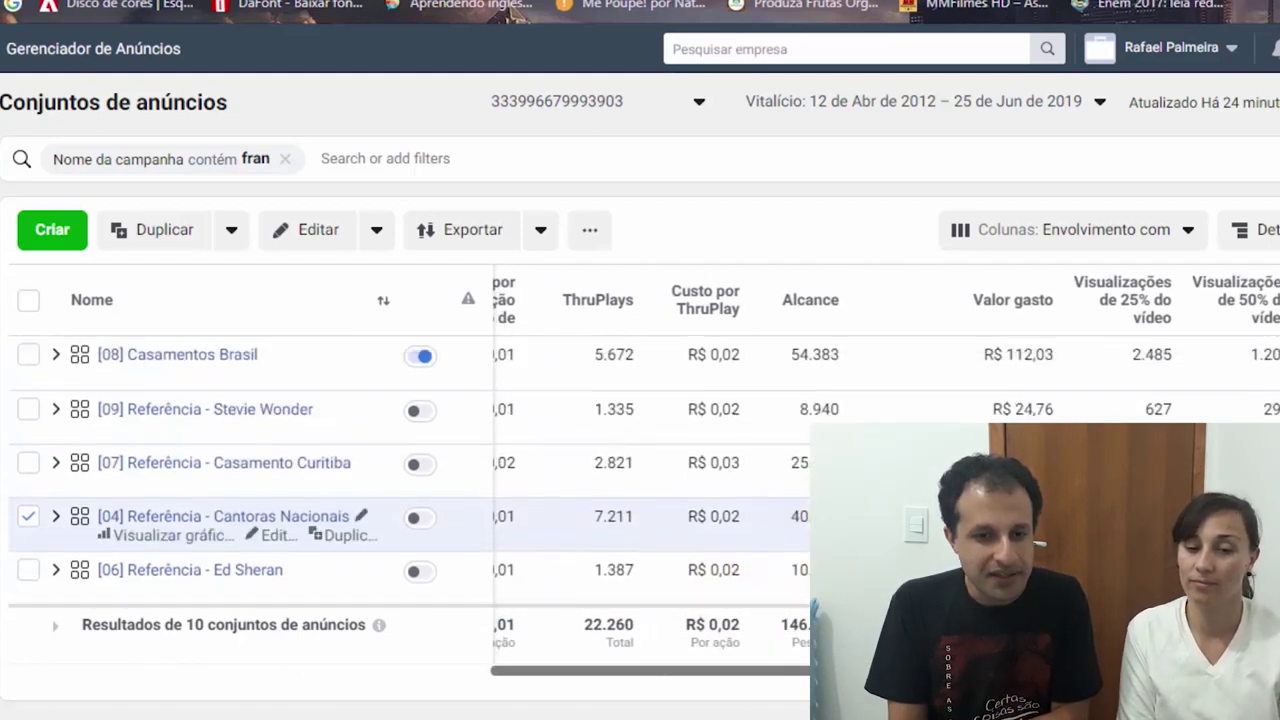
scroll(650, 470, "right", 7)
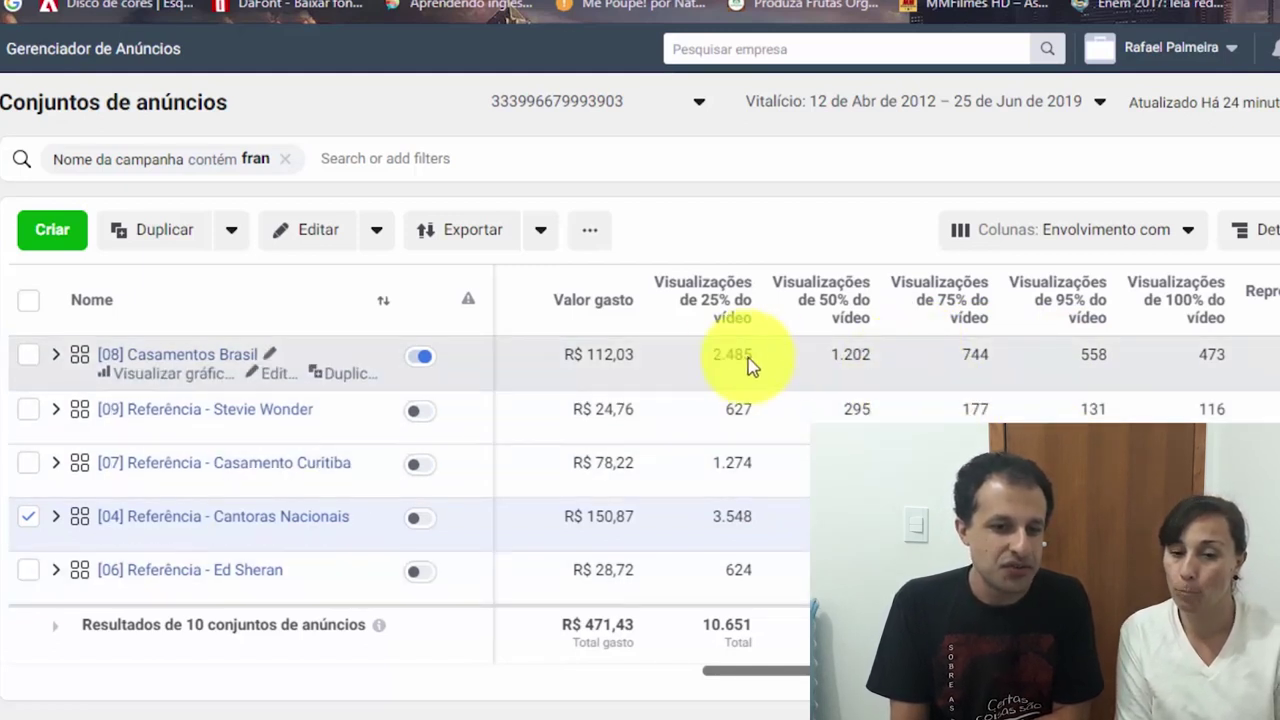
left_click(421, 356)
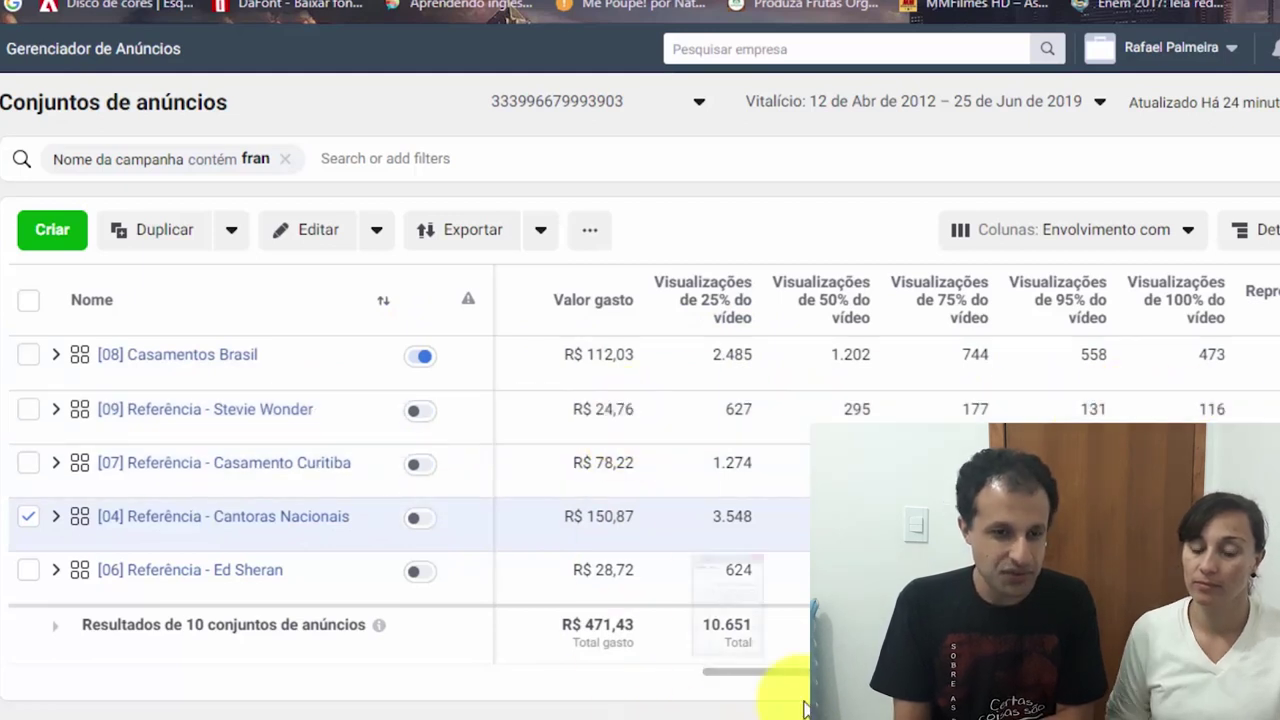
key("alt+Tab")
type("24,")
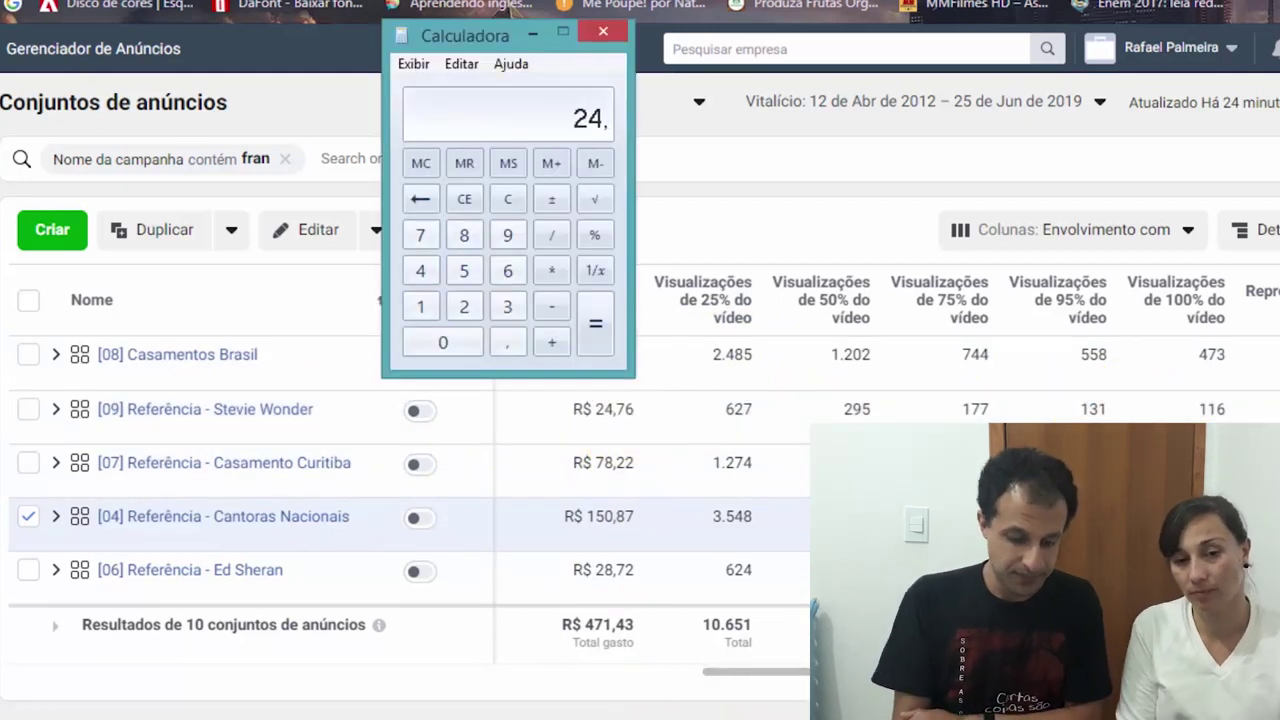
type("76/131")
key("Return")
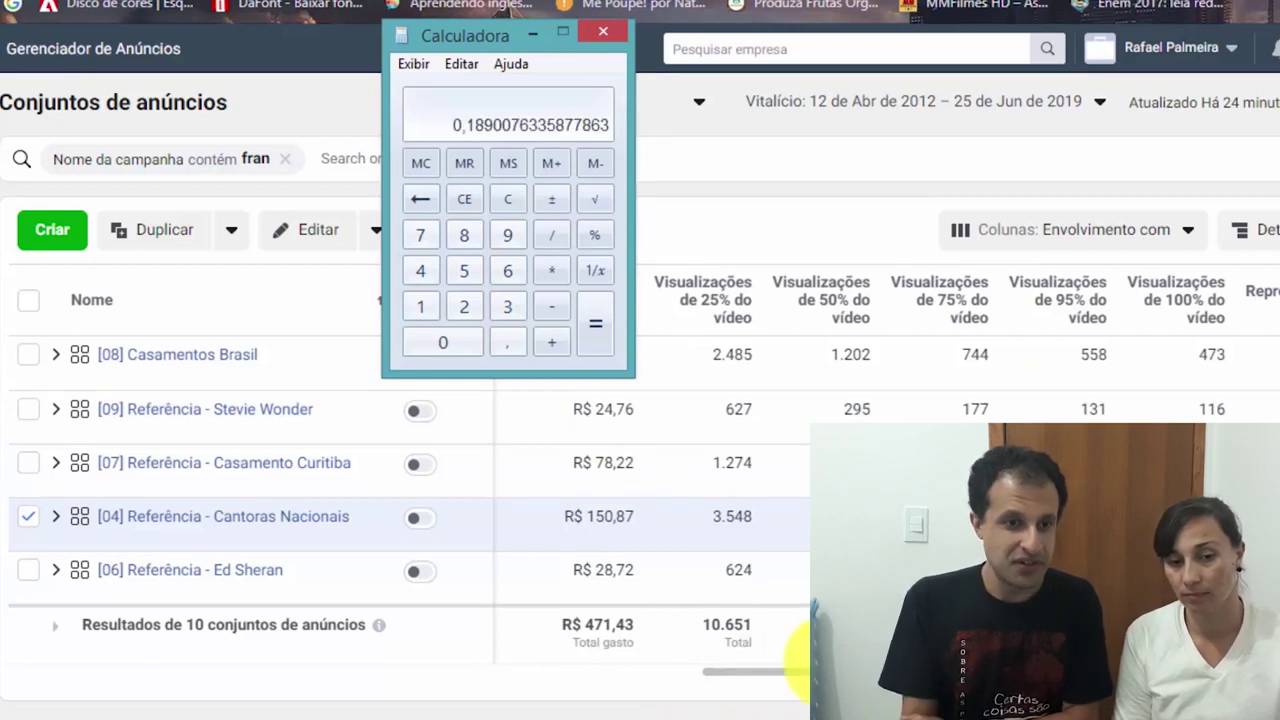
Clear and reposition the Calculator, divide the 112,03 spent on "[08] Casamentos Brasil" by its 558 video views at 95%, and minimize it.
left_click(508, 204)
left_click_drag(475, 35, 236, 0)
type("112,03")
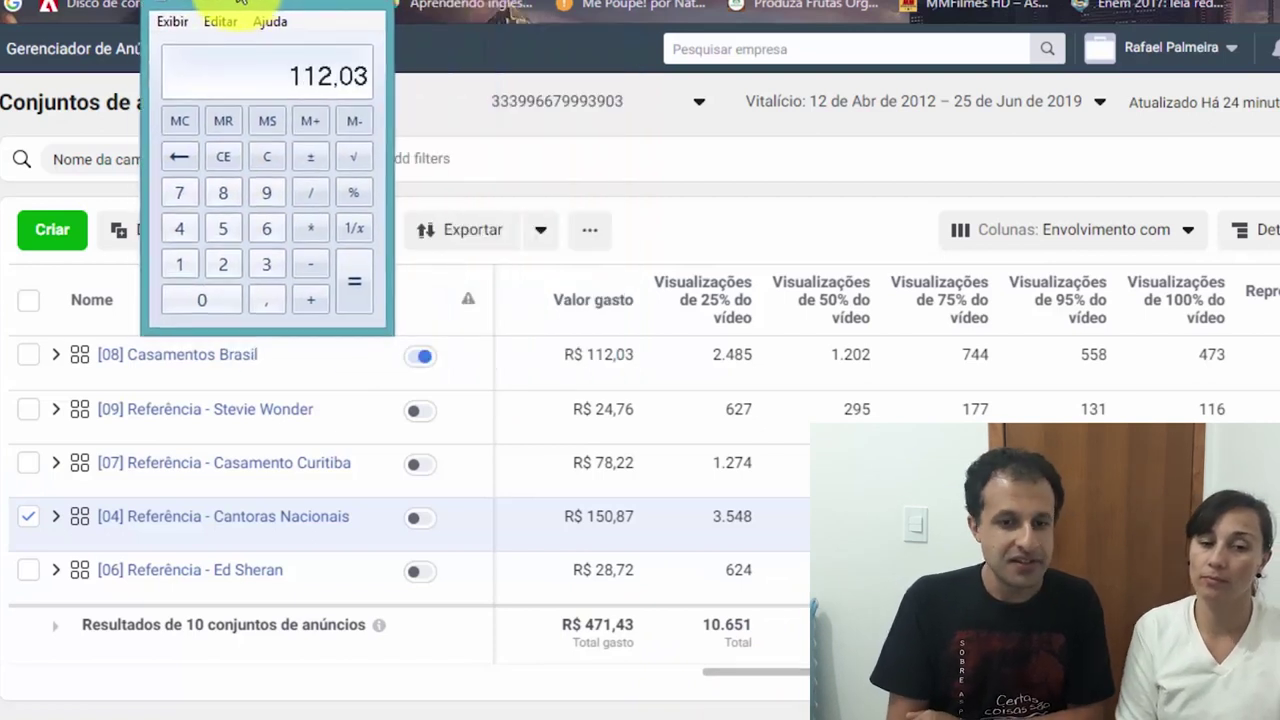
key("slash")
type("558")
key("Return")
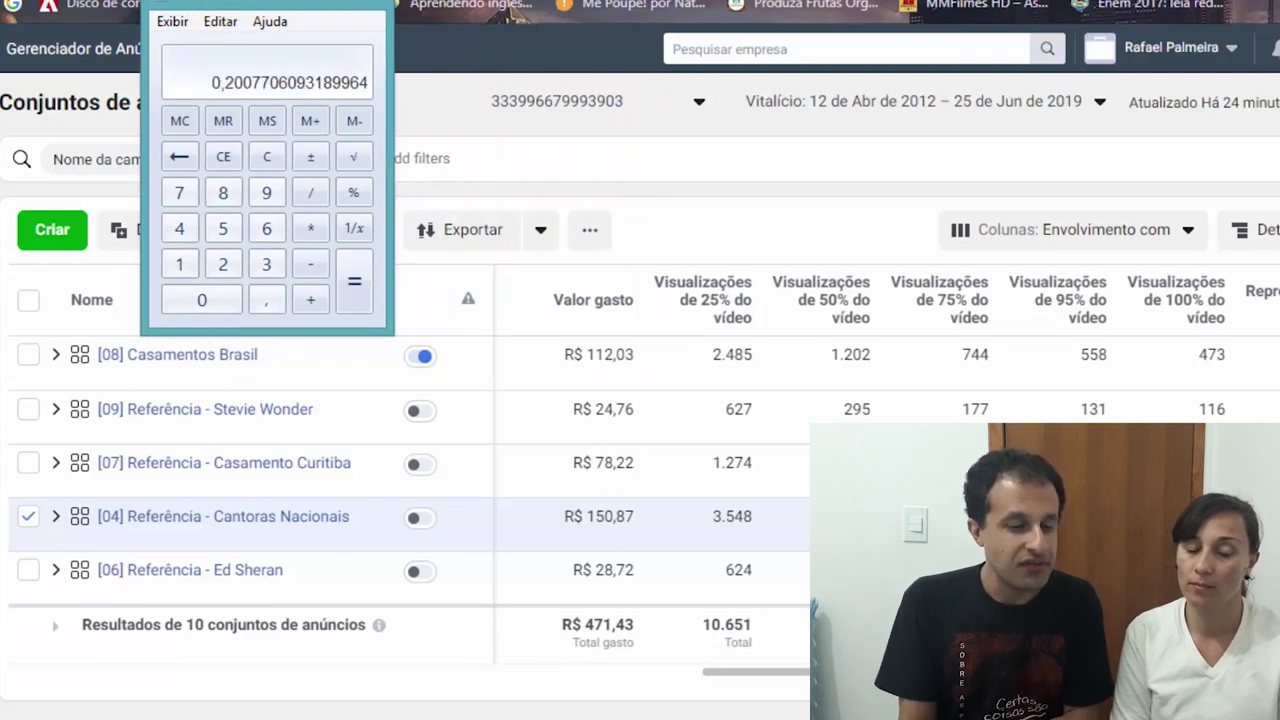
left_click(350, 6)
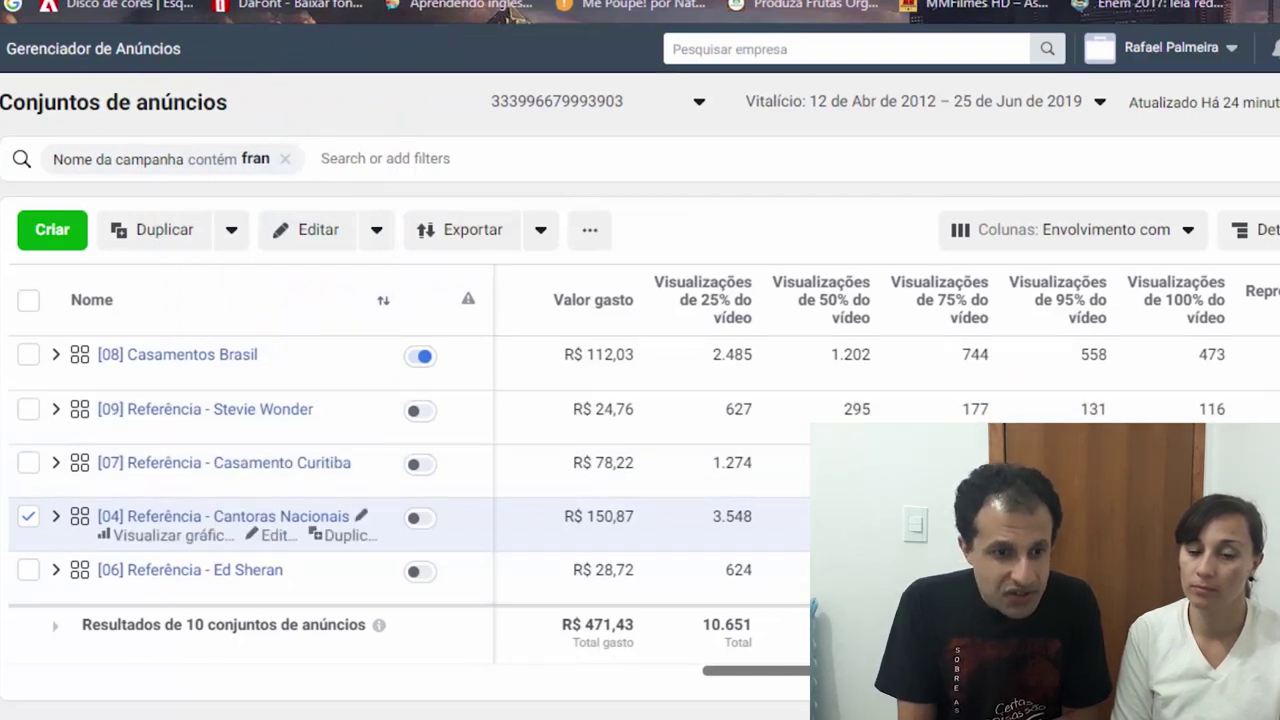
Bring back the Calculator, divide the total amount spent of 471,43 by 5345, and minimize it.
scroll(600, 420, "down", 2)
scroll(600, 400, "up", 2)
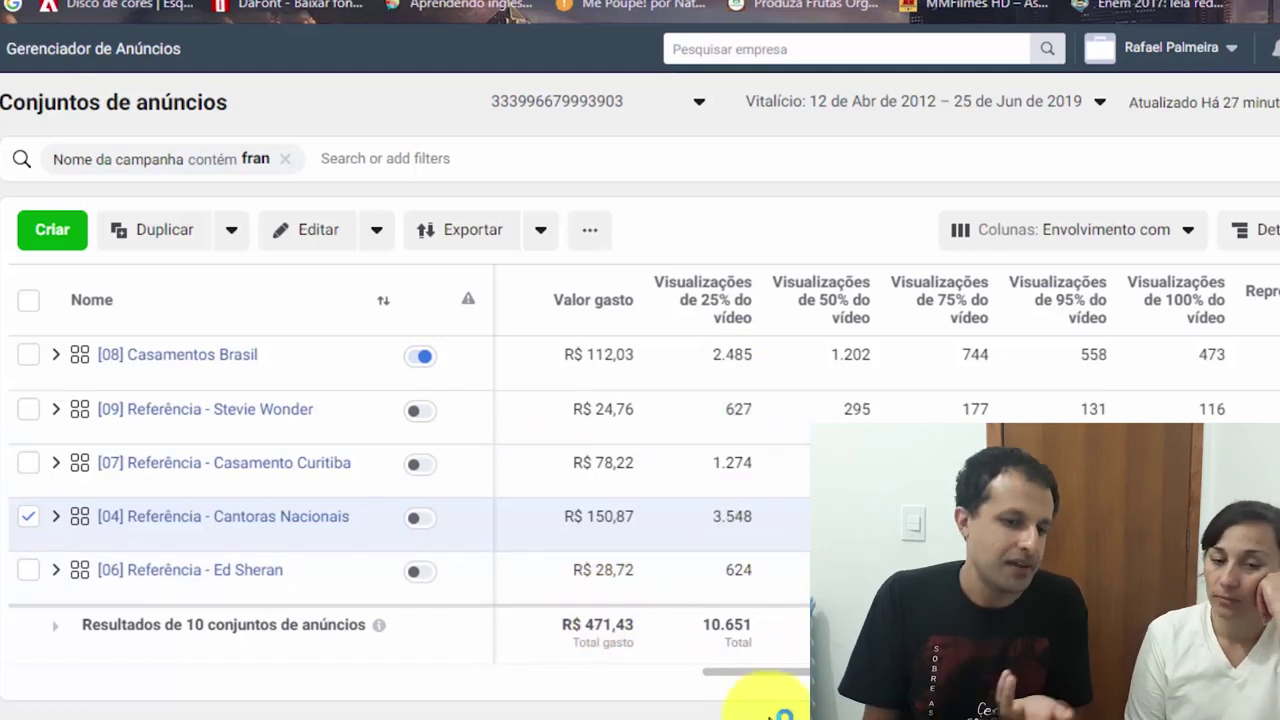
left_click(781, 715)
type("471,")
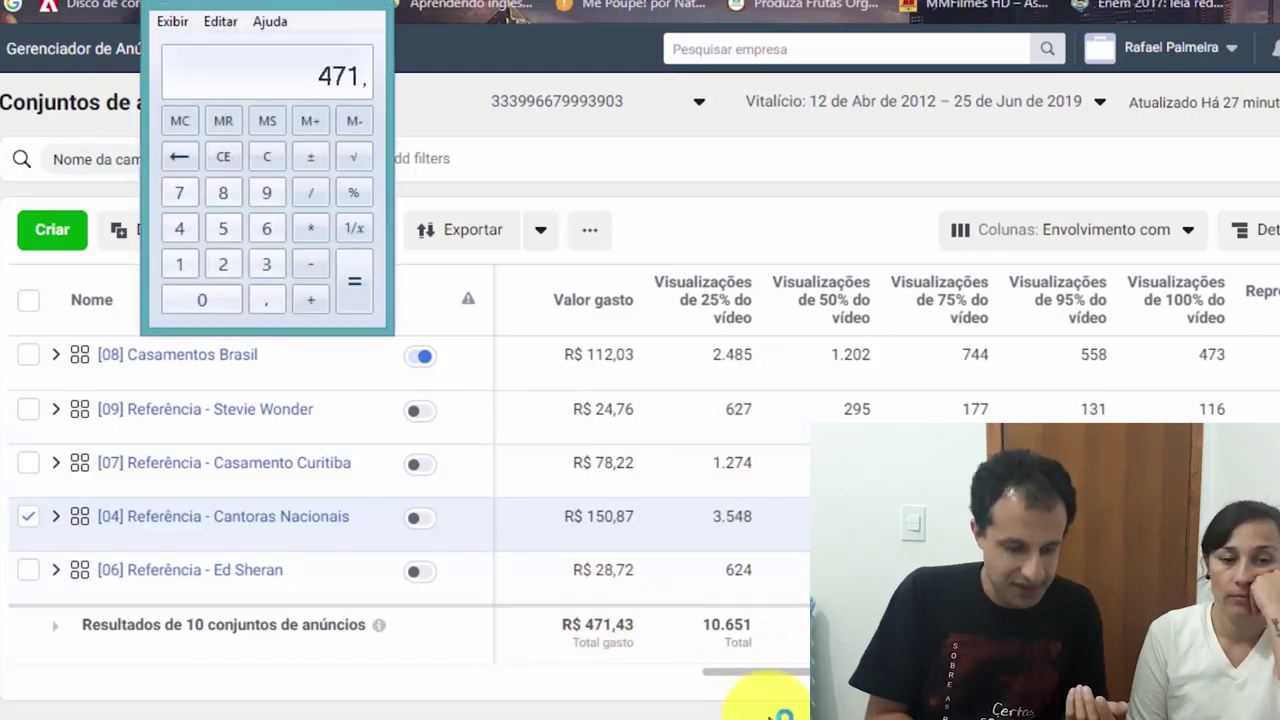
type("43/5345")
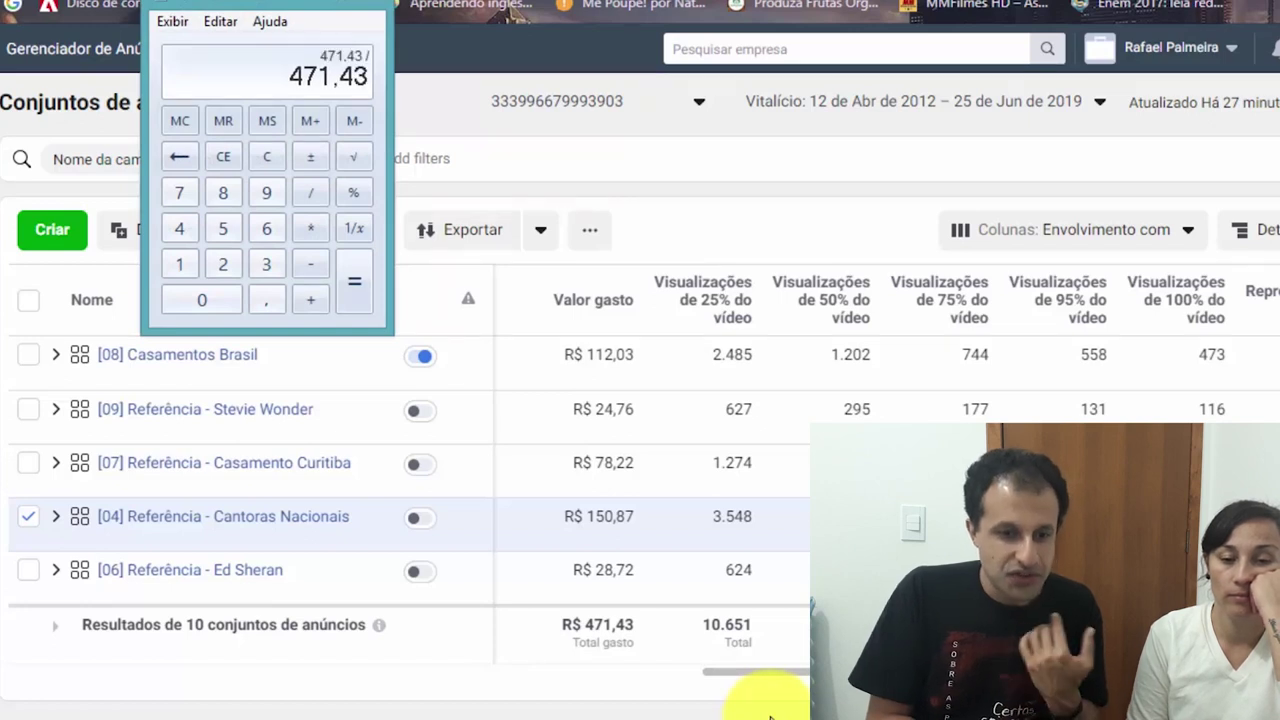
key("Return")
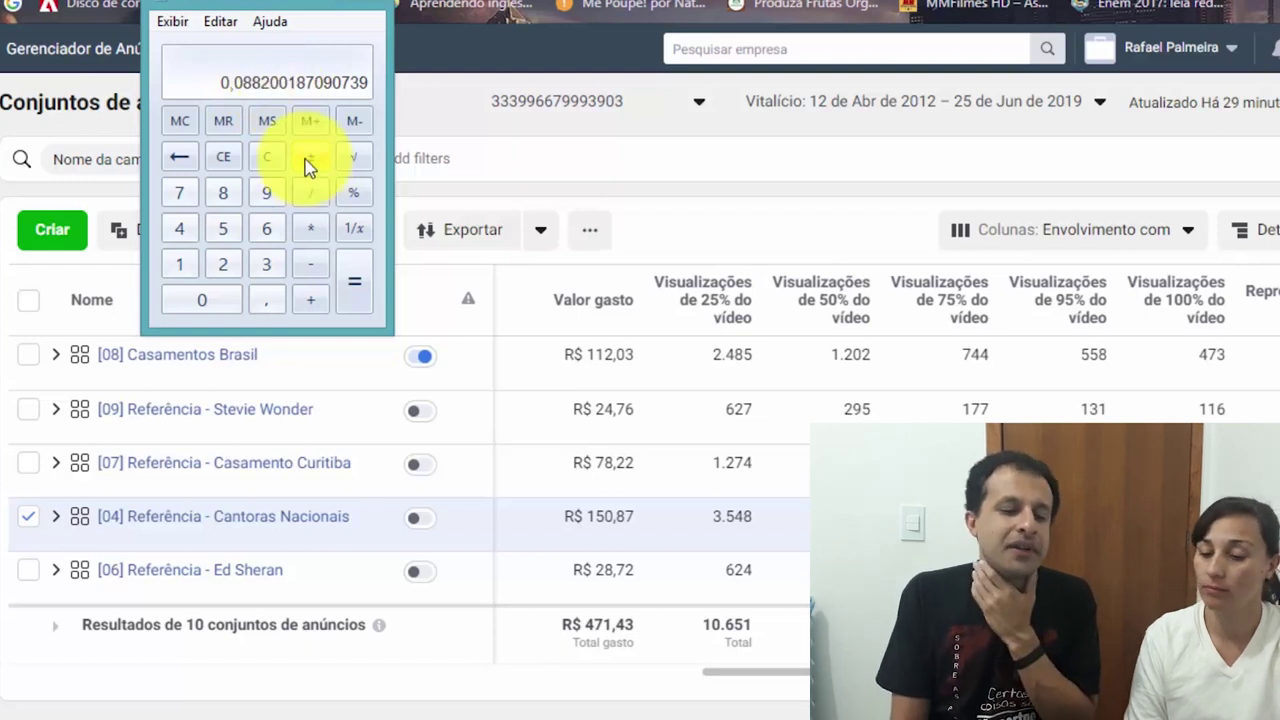
left_click(310, 4)
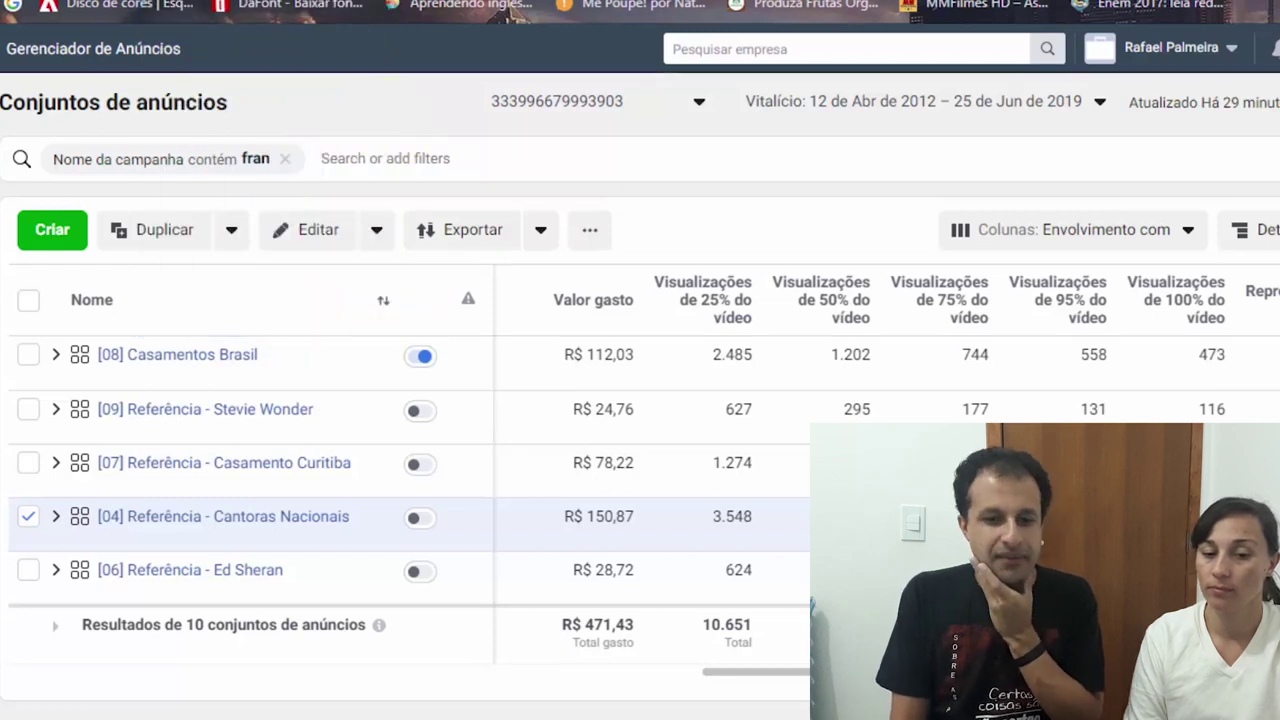
Review the ad sets' ThruPlays, ThruPlay costs and reach, and compare delivery status, impressions and 3-second video views down to "[00] Fãs".
scroll(760, 671, "left", 2)
scroll(805, 668, "left", 6)
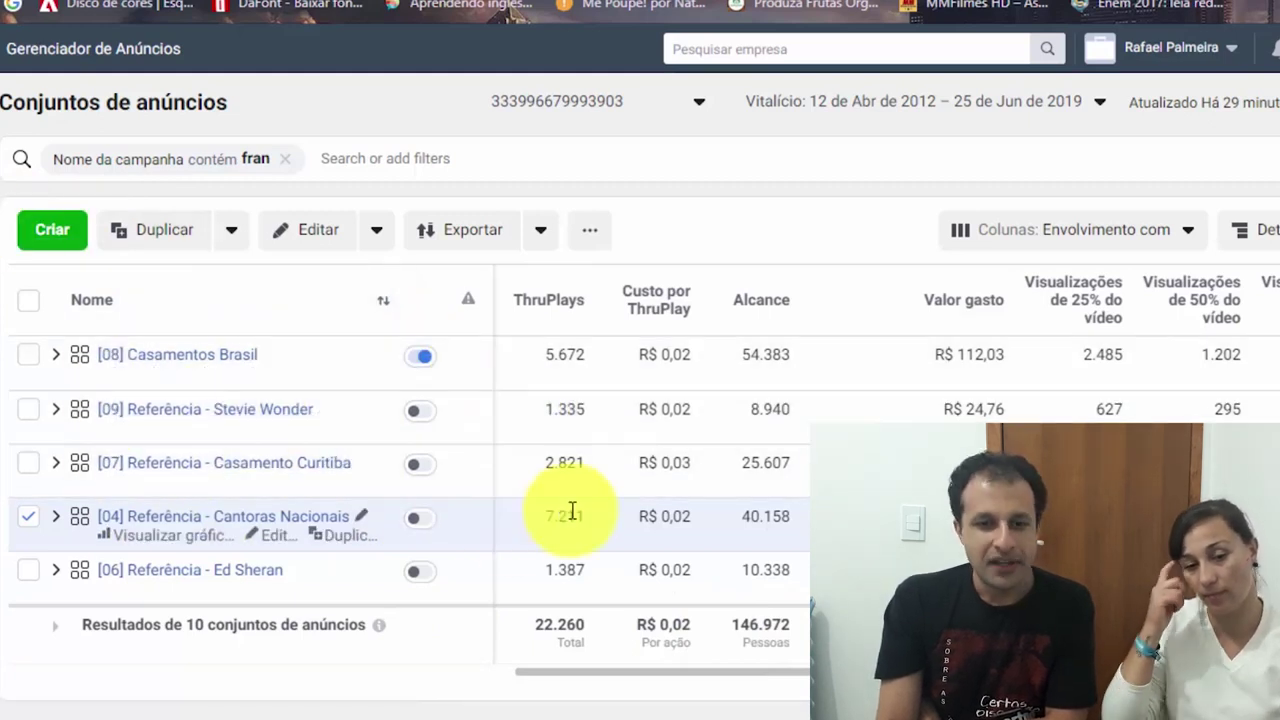
left_click_drag(772, 679, 223, 629)
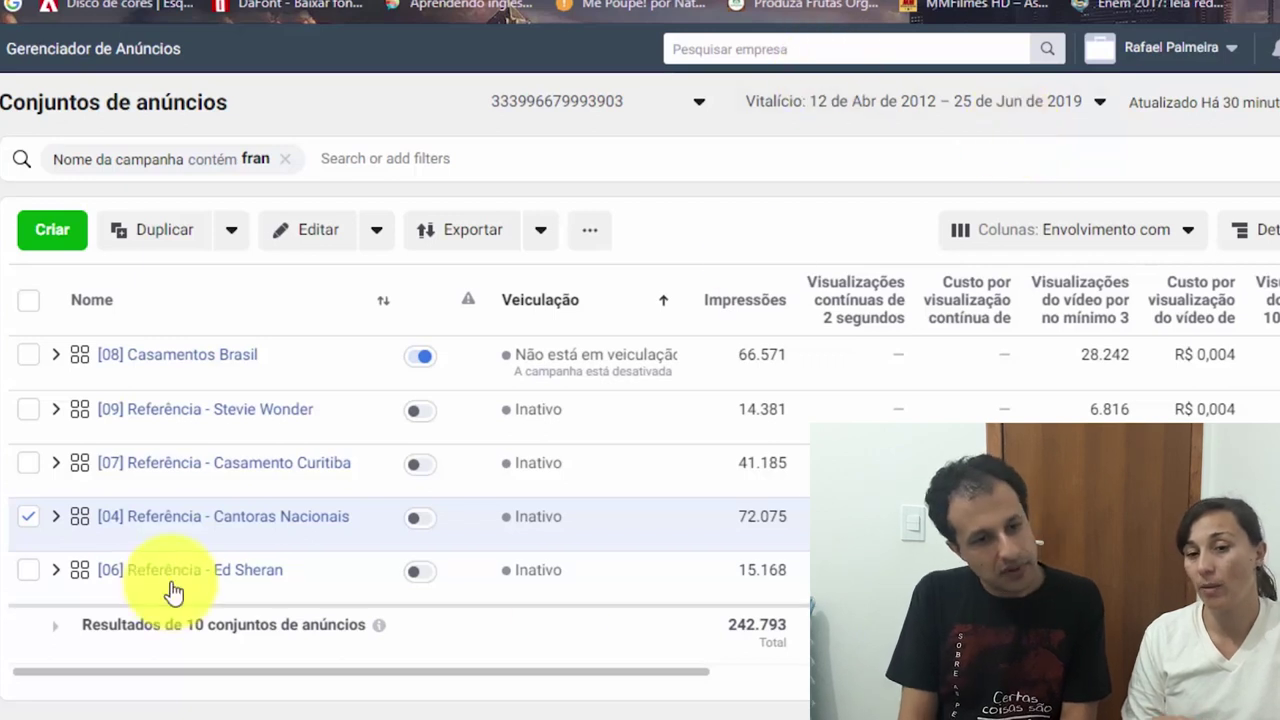
mouse_move(180, 578)
scroll(248, 535, "down", 3)
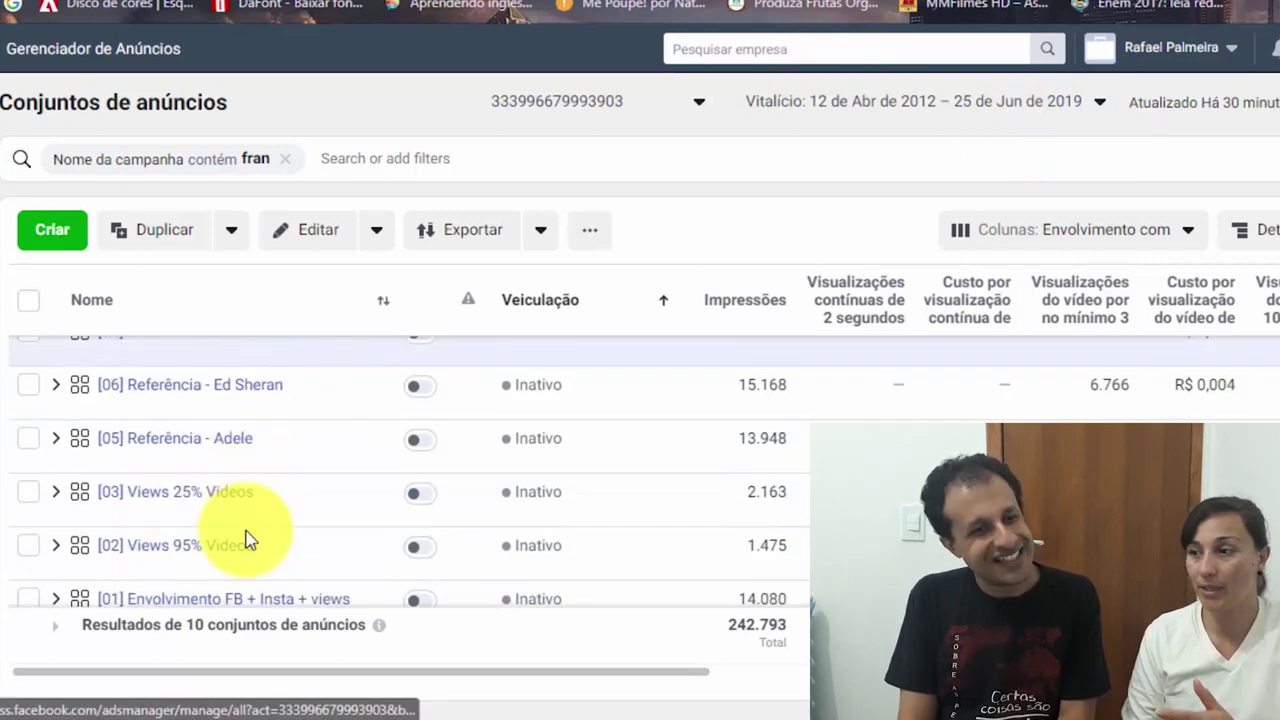
mouse_move(248, 538)
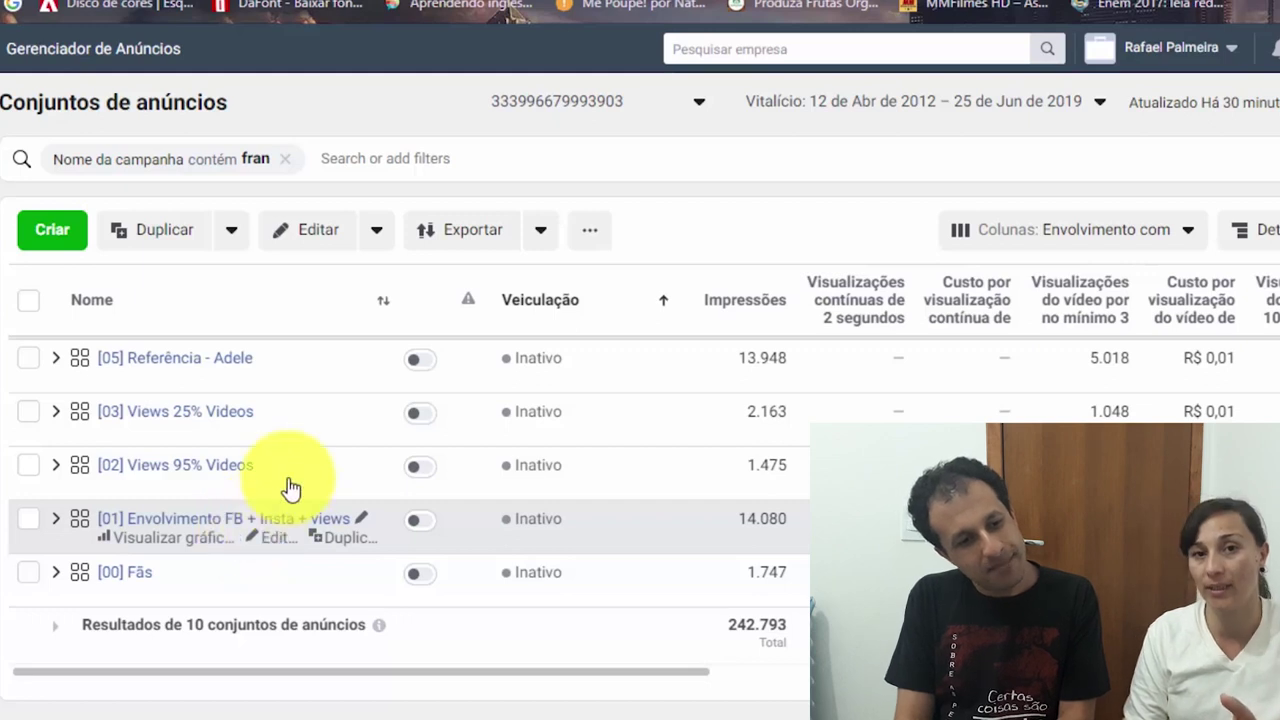
scroll(306, 466, "up", 2)
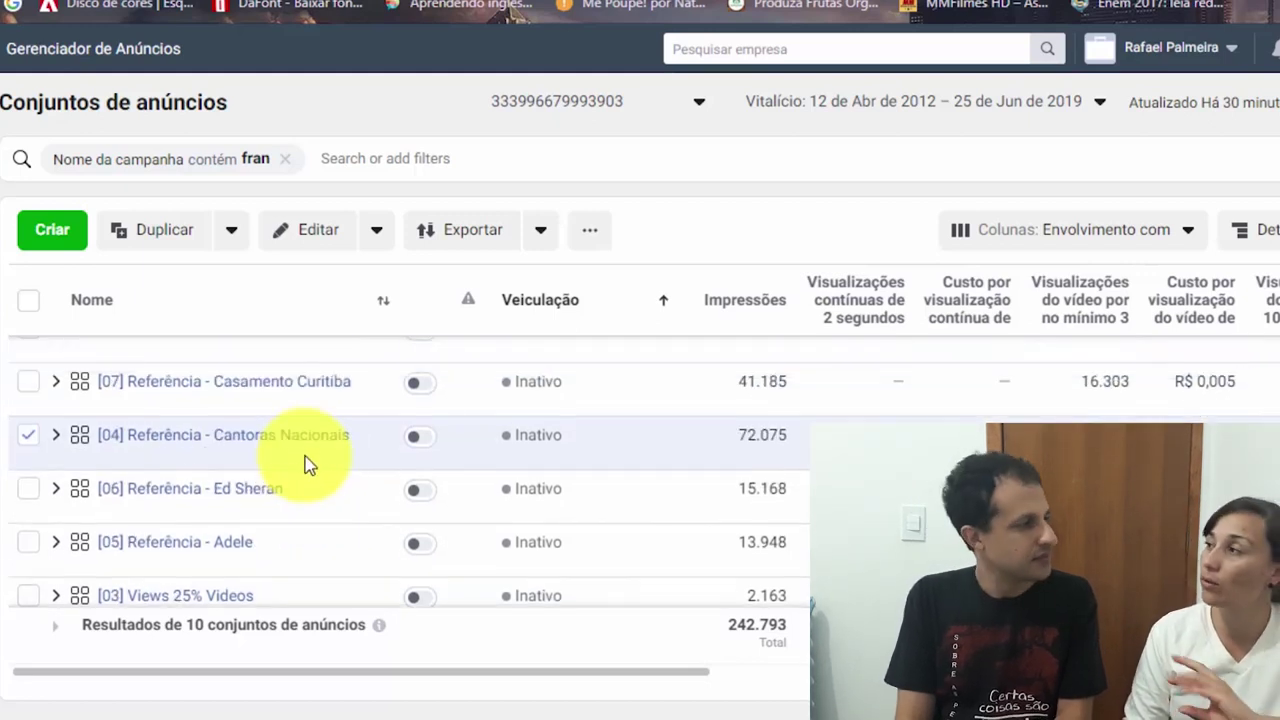
scroll(306, 466, "up", 1)
scroll(306, 466, "down", 3)
mouse_move(308, 465)
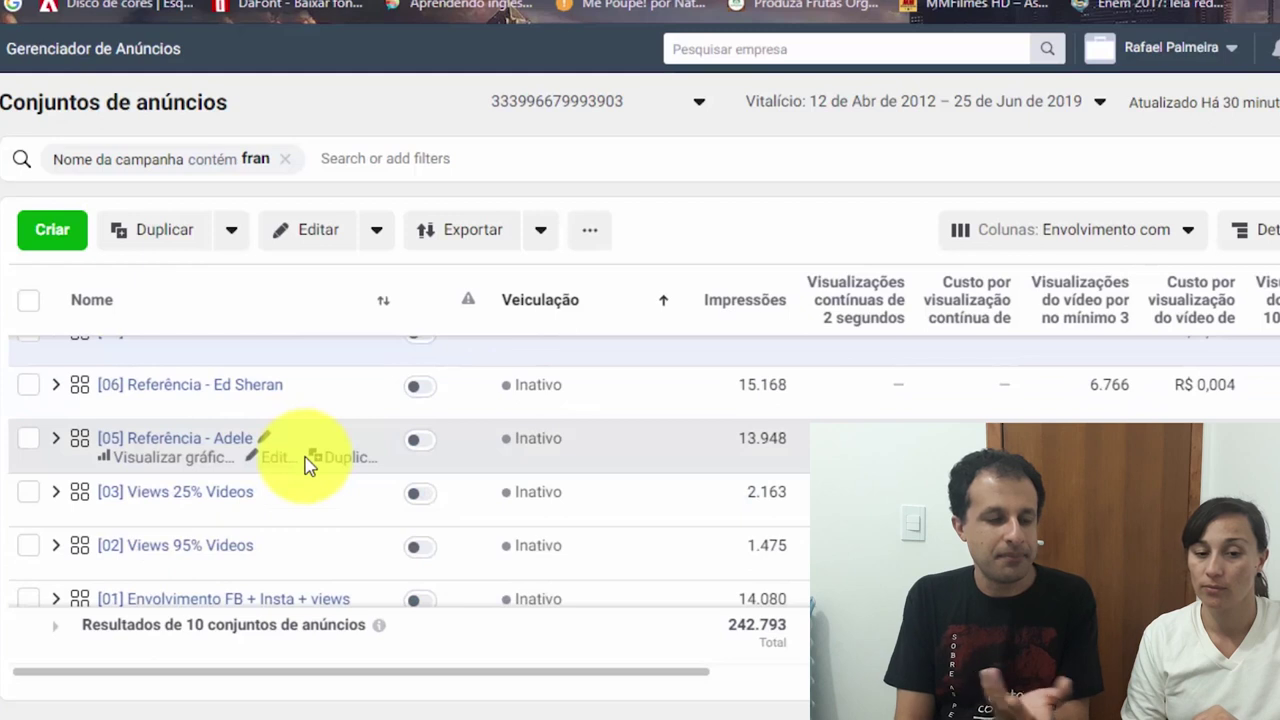